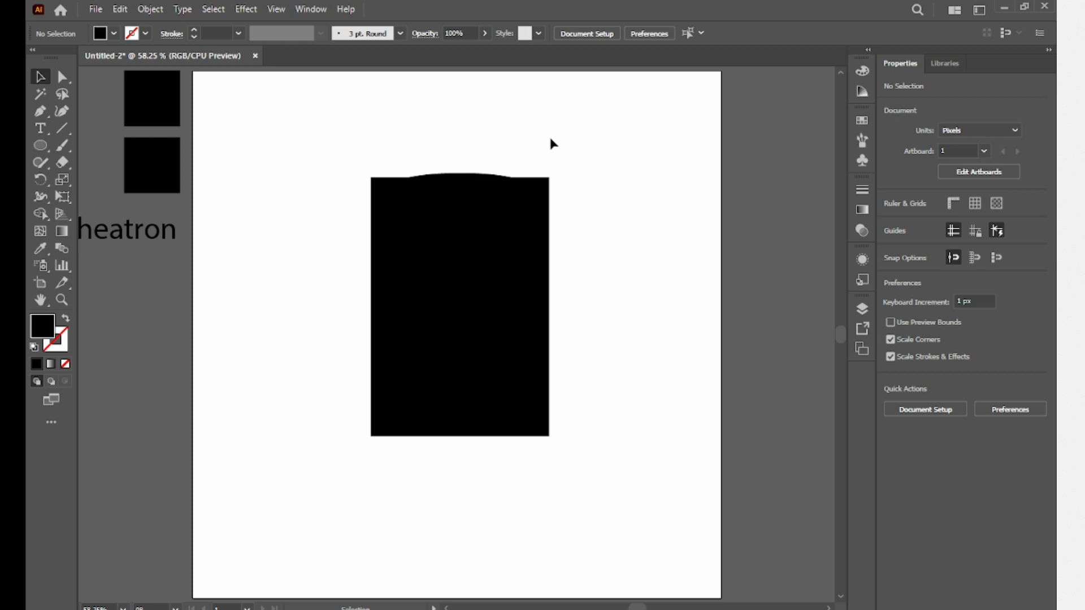
Nudge the ellipse upward at the rectangle's top edge and unite both shapes with Pathfinder
left_click(474, 203)
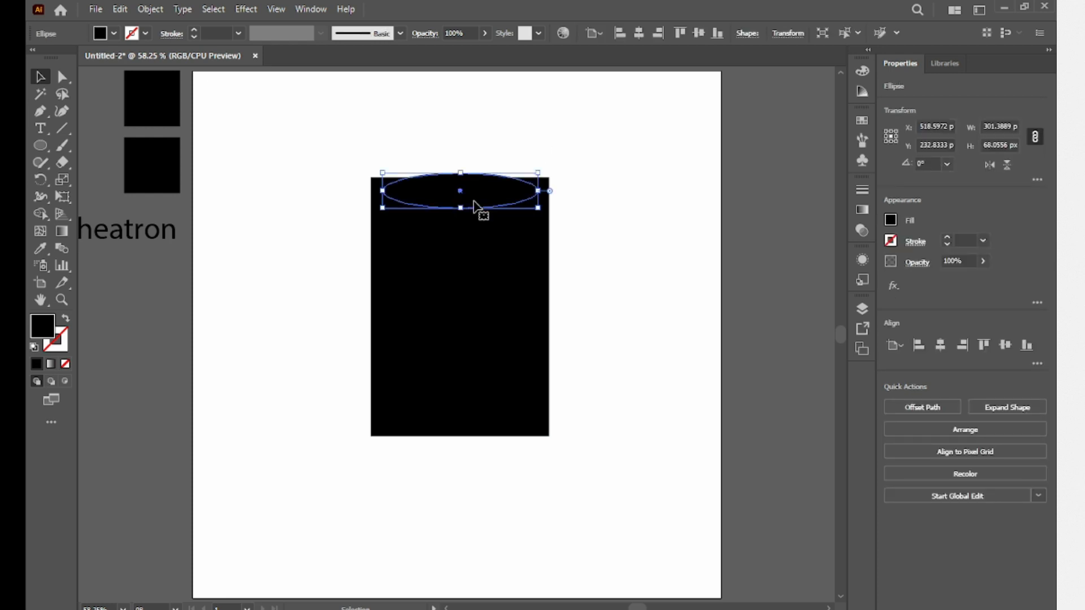
key("shift+Up")
key("shift+Up")
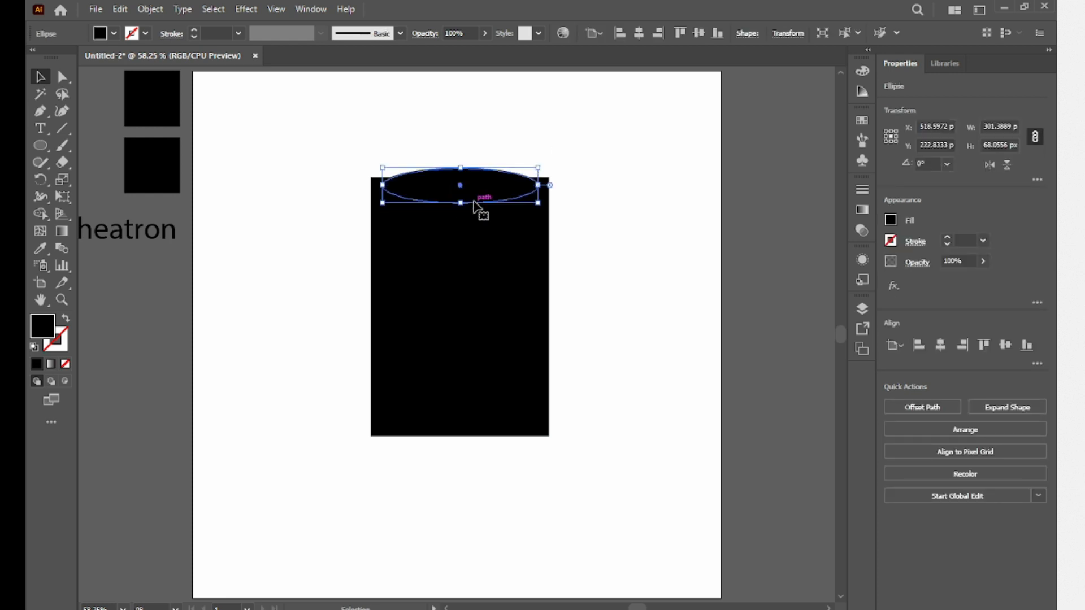
left_click_drag(572, 136, 443, 198)
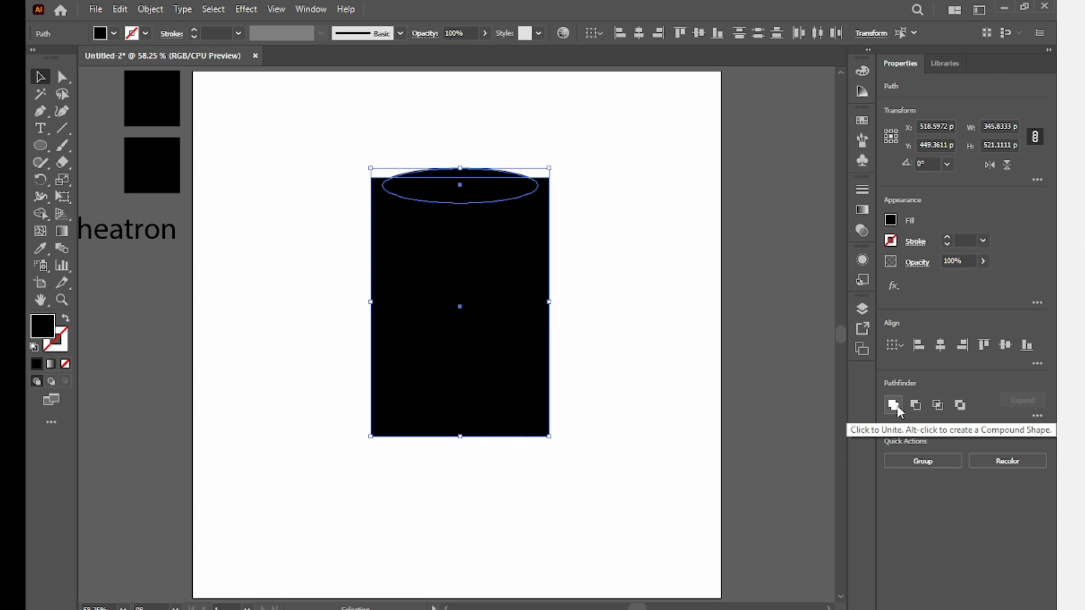
left_click(894, 405)
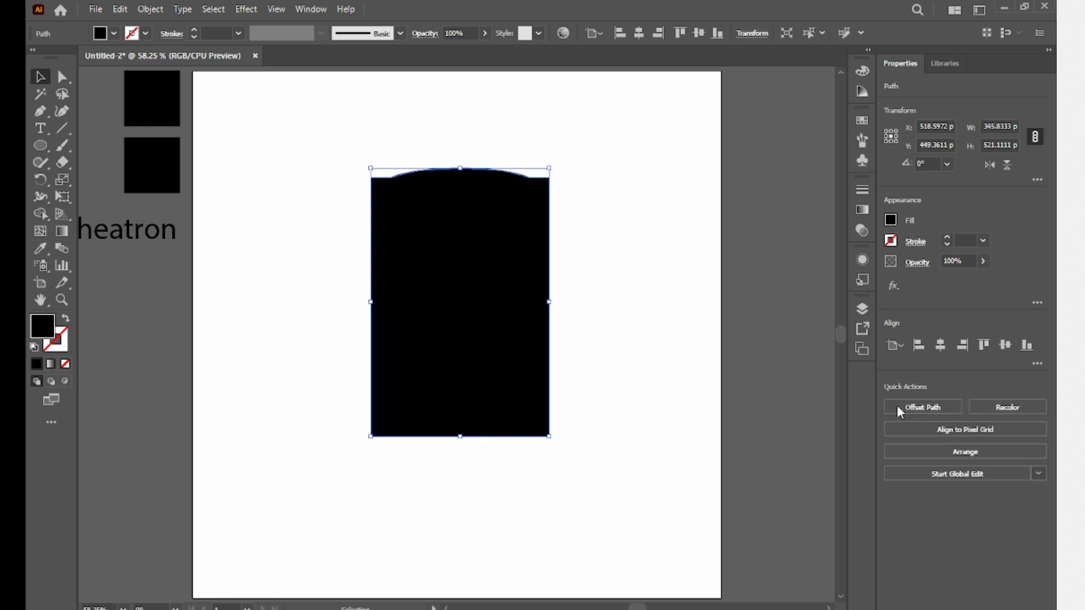
left_click(629, 213)
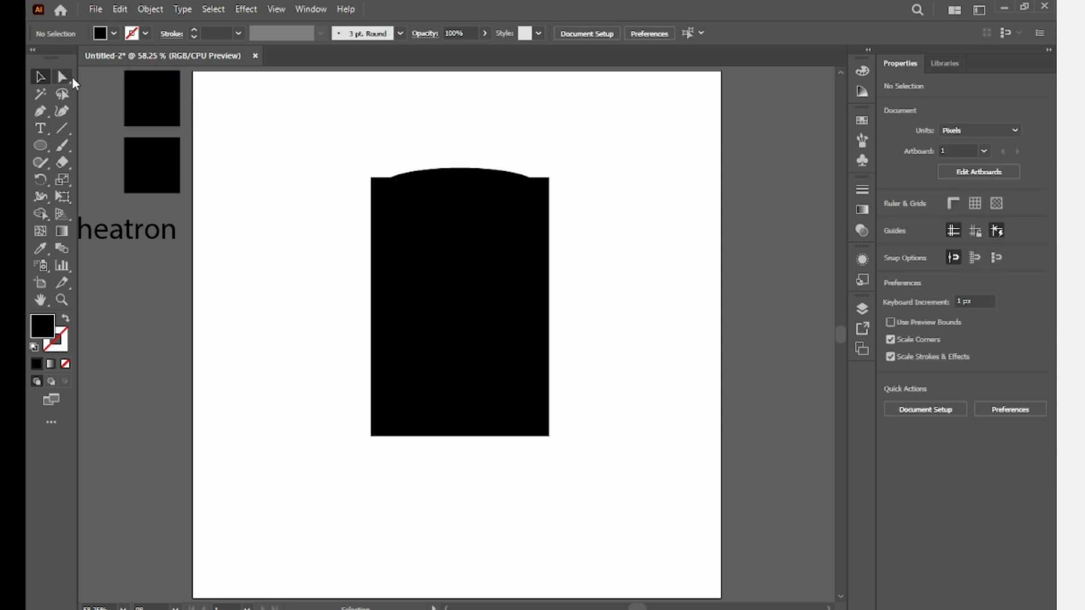
Round the two junctions where the arch meets the shape's top edge to a corner radius of about 253 px
left_click(64, 78)
scroll(378, 135, "up", 3)
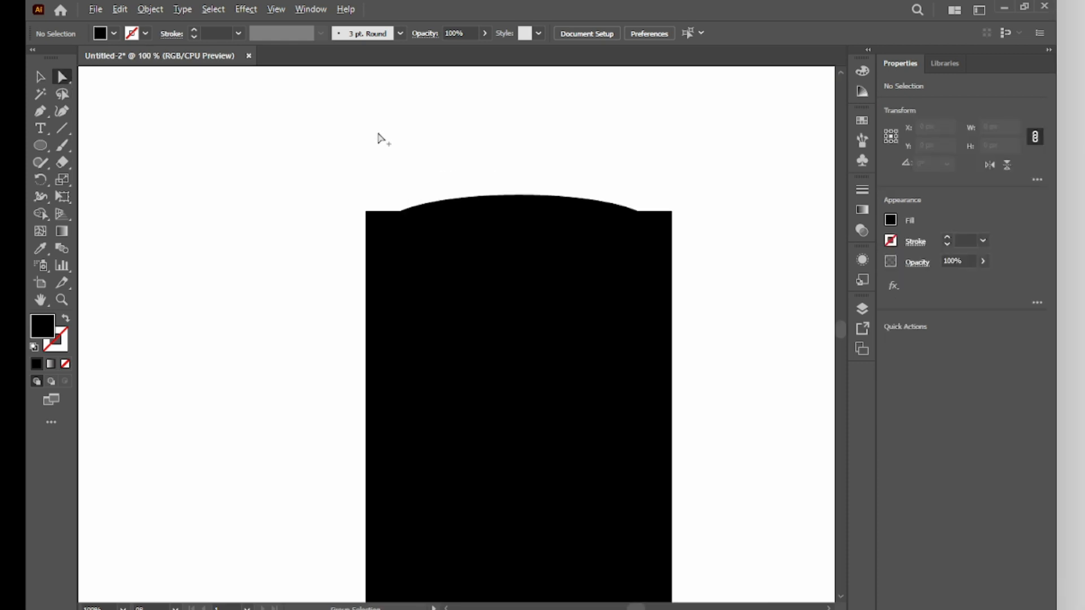
left_click_drag(398, 202, 252, 184)
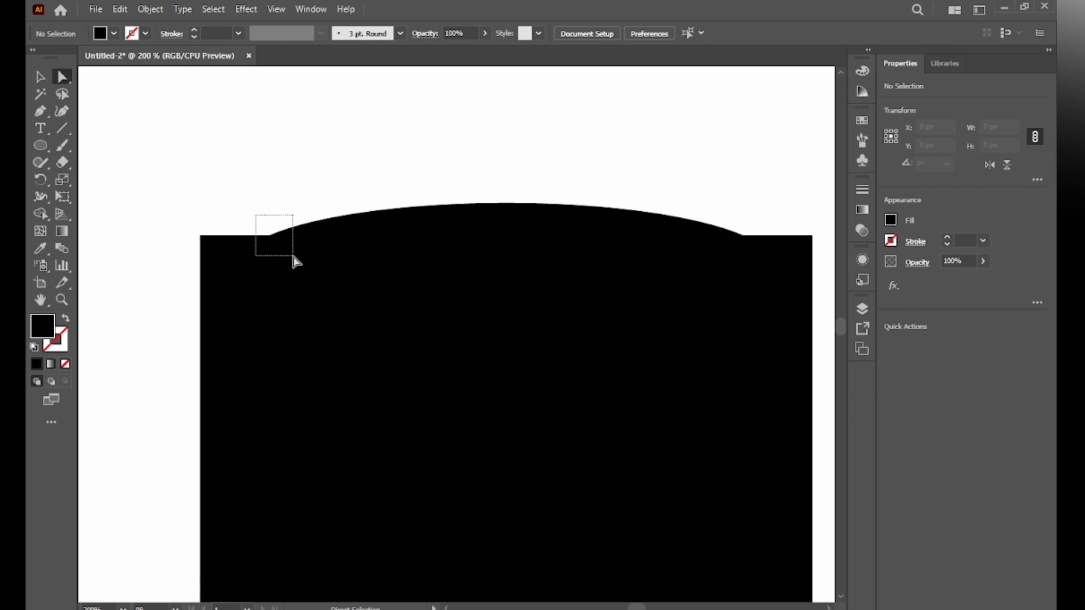
left_click_drag(292, 257, 292, 257)
left_click_drag(760, 261, 768, 103)
scroll(744, 167, "down", 1)
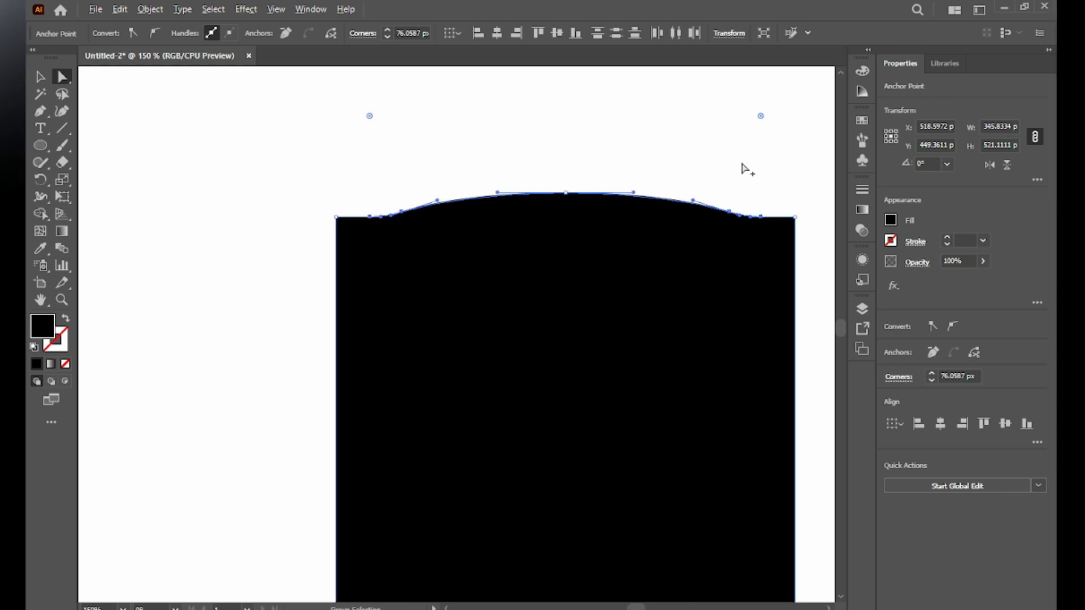
scroll(744, 167, "down", 1)
left_click_drag(724, 194, 610, 415)
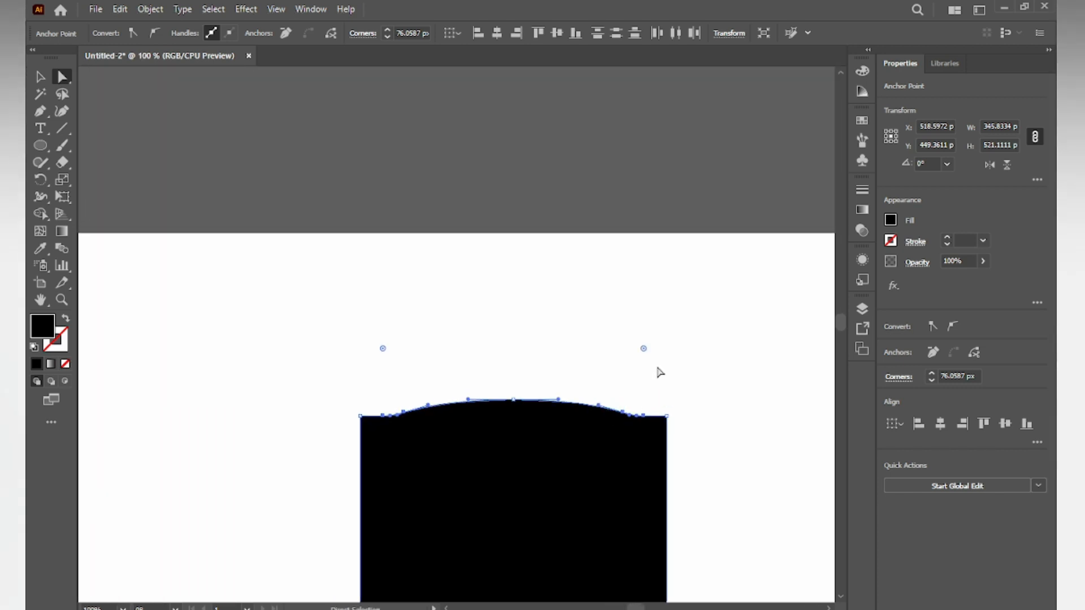
left_click_drag(644, 351, 712, 179)
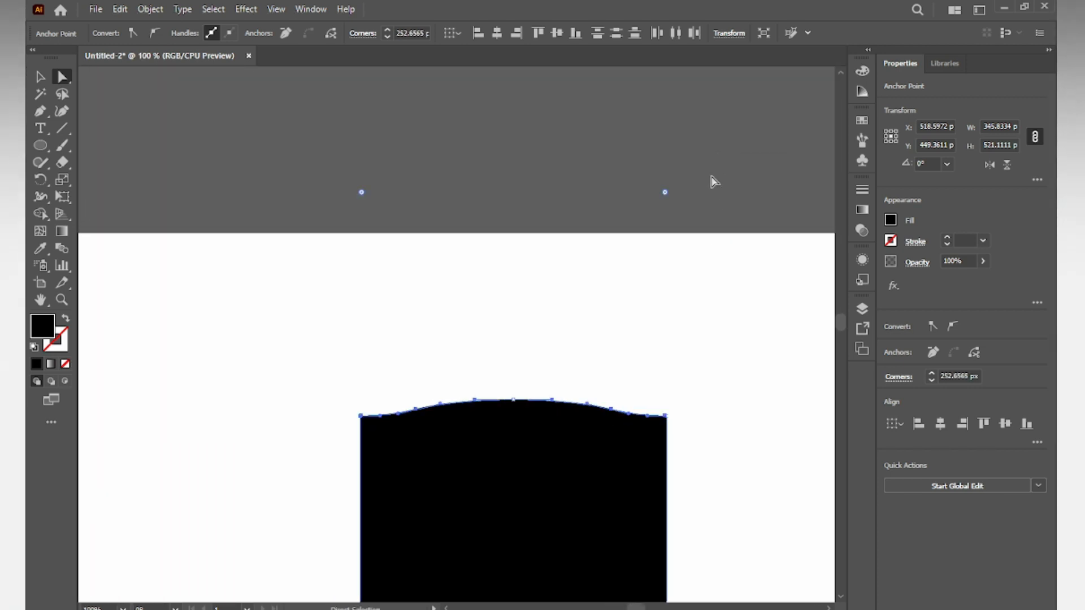
left_click(582, 320)
Add an anchor point at the middle of the shape's bottom edge with the Pen tool
scroll(569, 326, "down", 2)
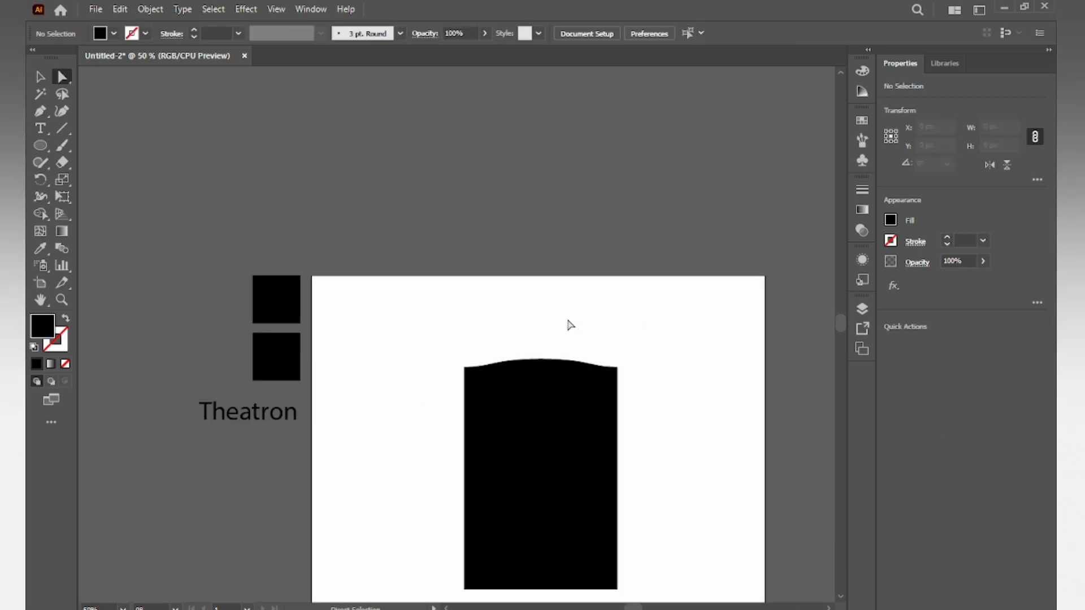
mouse_move(572, 399)
left_mouse_down()
mouse_move(586, 238)
mouse_move(572, 388)
left_mouse_up()
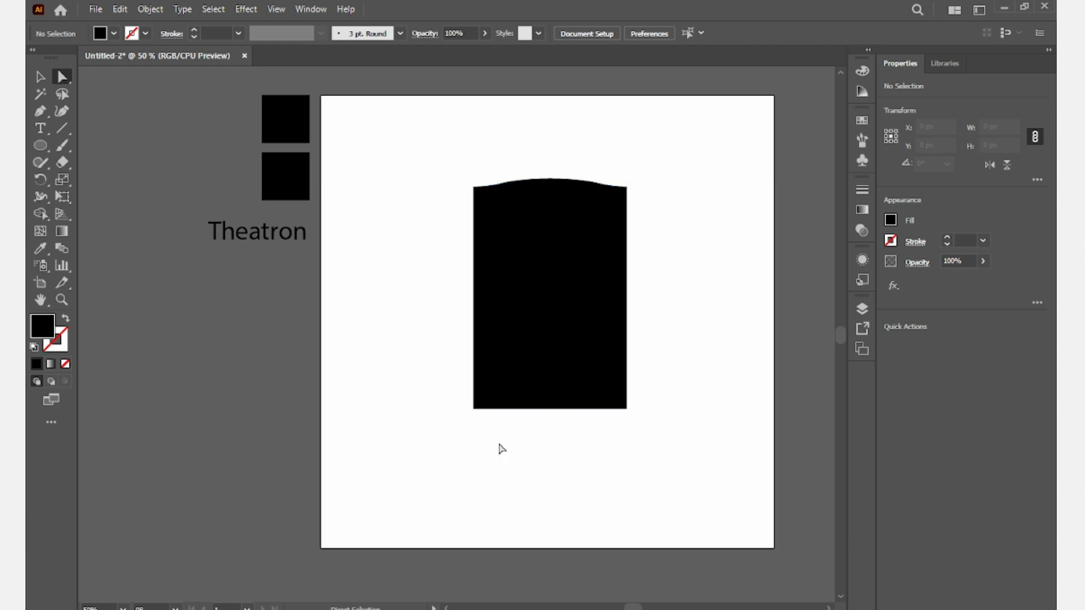
left_click(548, 410)
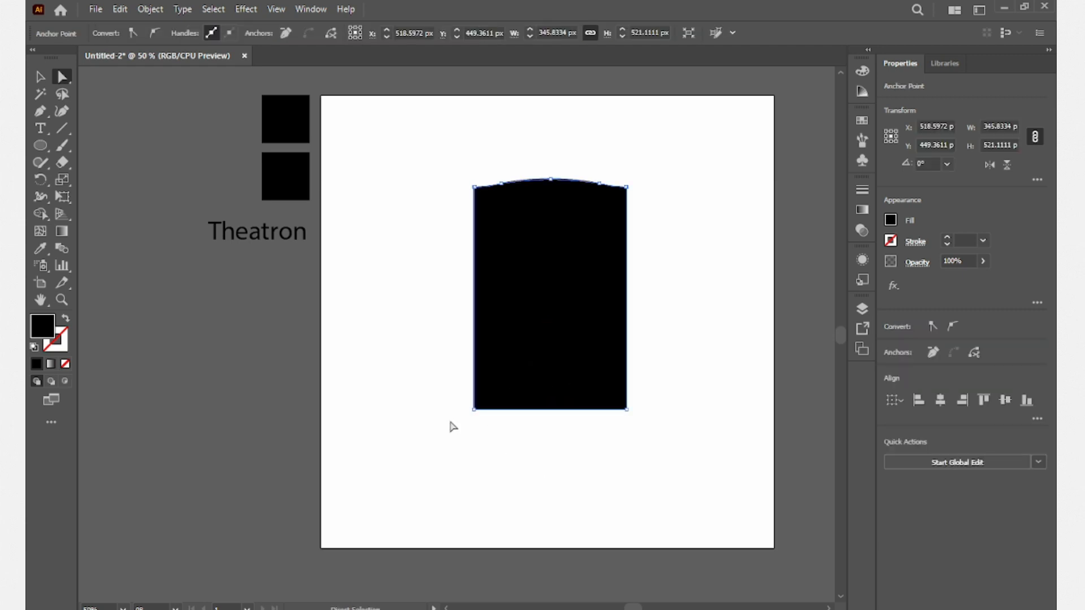
left_click(40, 110)
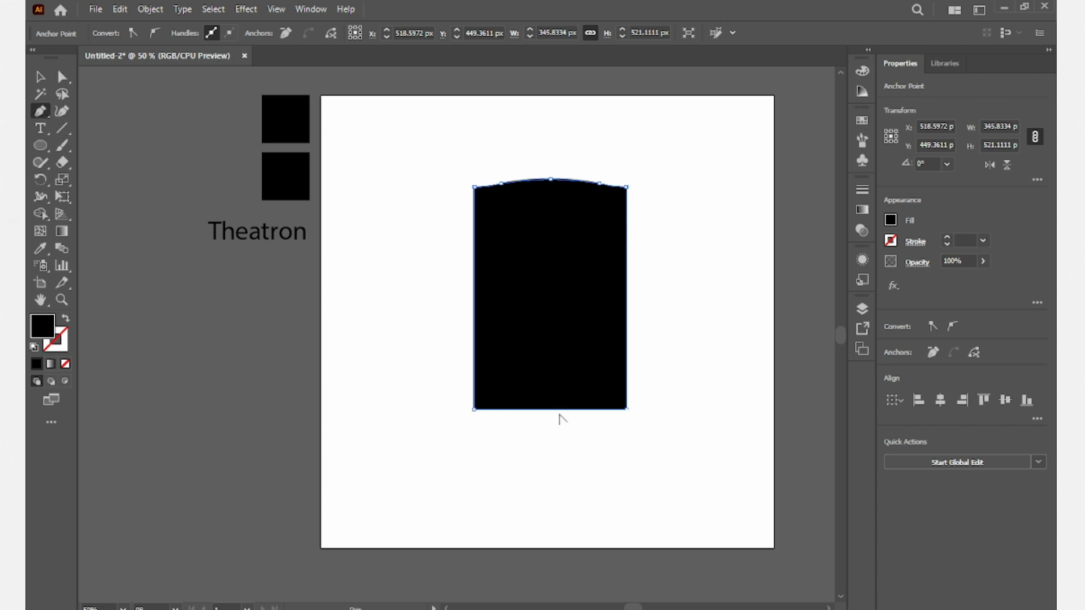
scroll(559, 415, "up", 1)
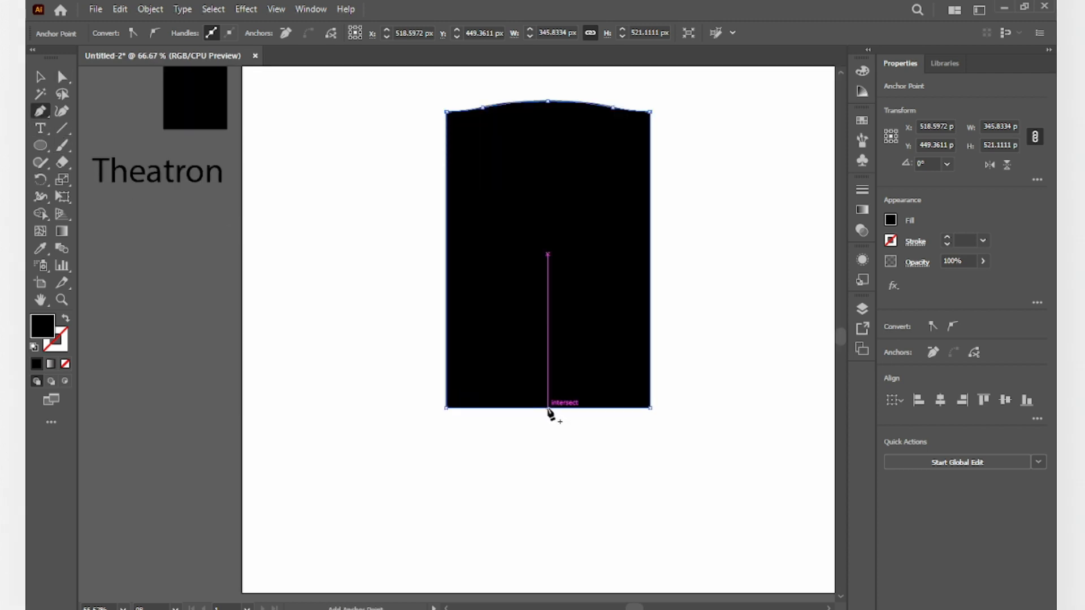
left_click(548, 408)
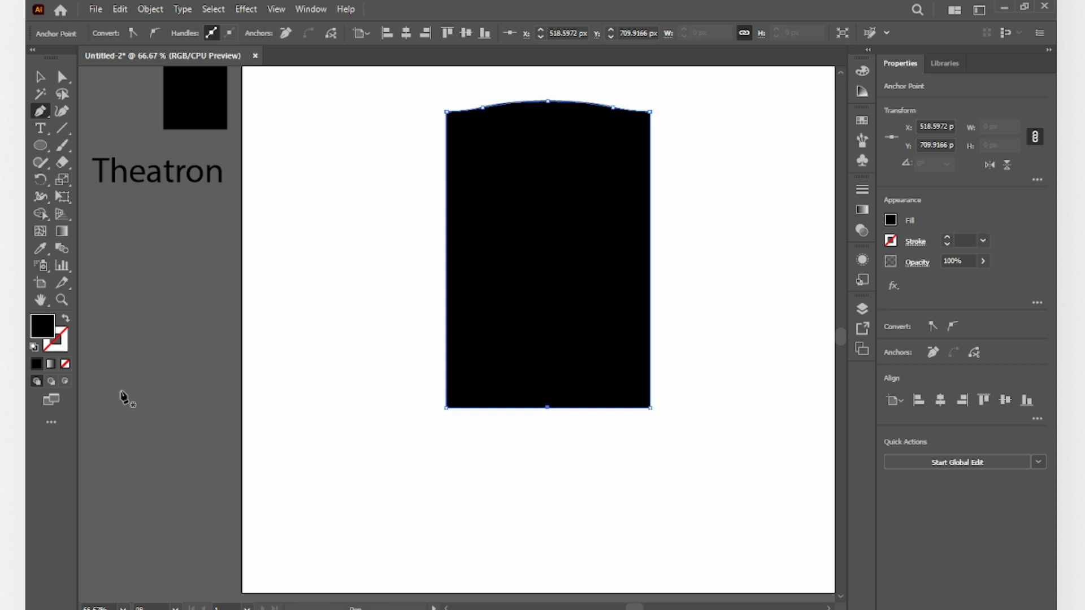
Move the new bottom-centre anchor point straight down 120 px to form a pointed base
left_click(60, 76)
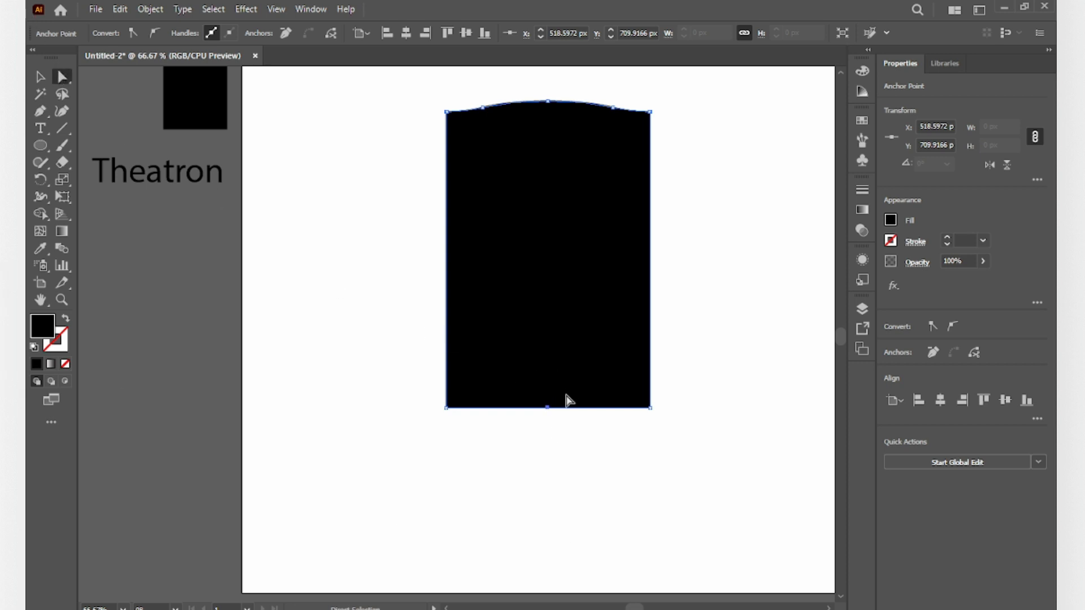
left_click_drag(548, 408, 548, 408)
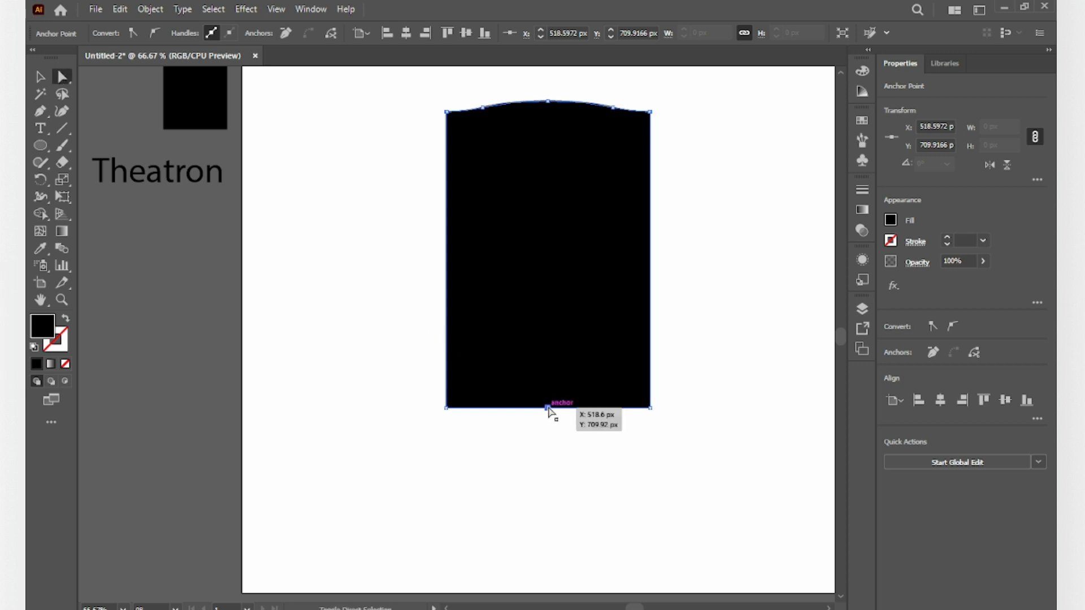
key("shift+Down")
key("shift+Down")
key("shift+Down")
key("shift+Down")
key("shift+Down")
key("shift+Down")
key("shift+Down")
key("shift+Down")
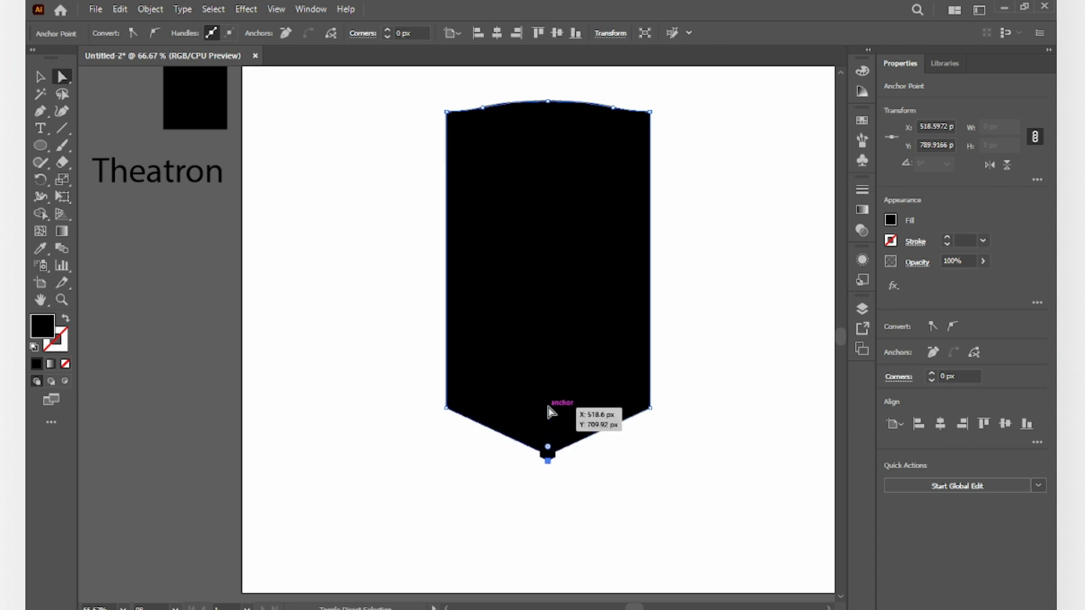
key("shift+Down")
key("shift+Down")
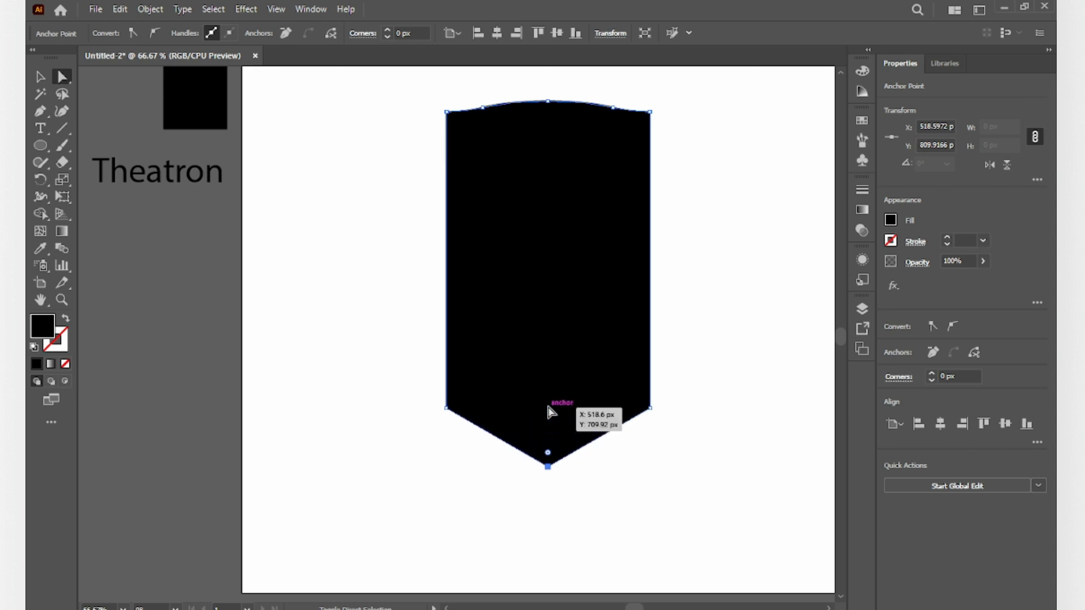
key("shift+Down")
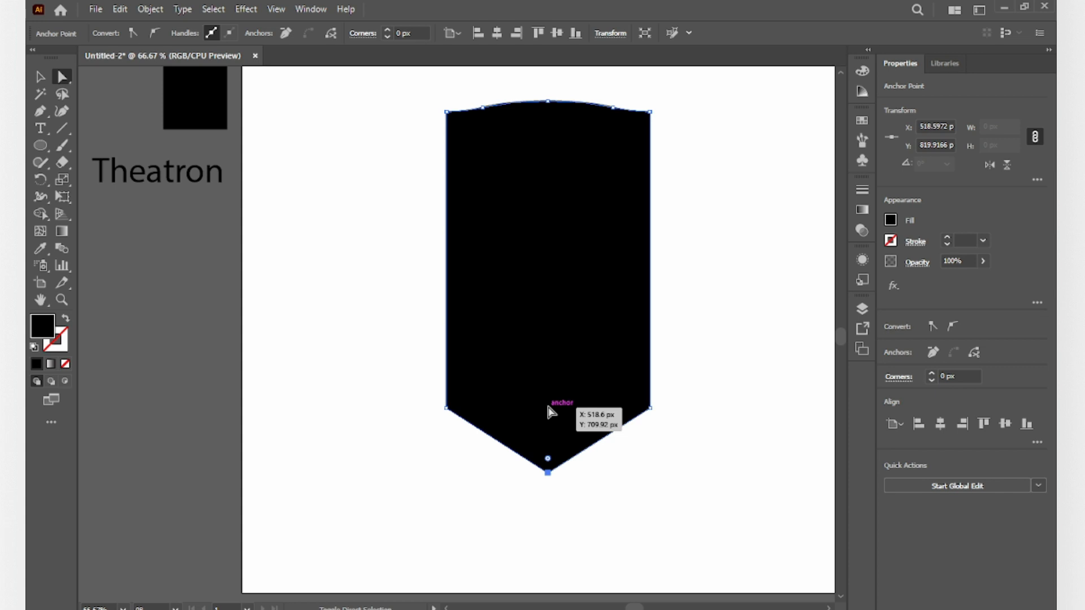
key("shift+Down")
Round the two lower side corners of the shield where the vertical sides meet the slanted edges
left_click_drag(279, 412, 712, 445)
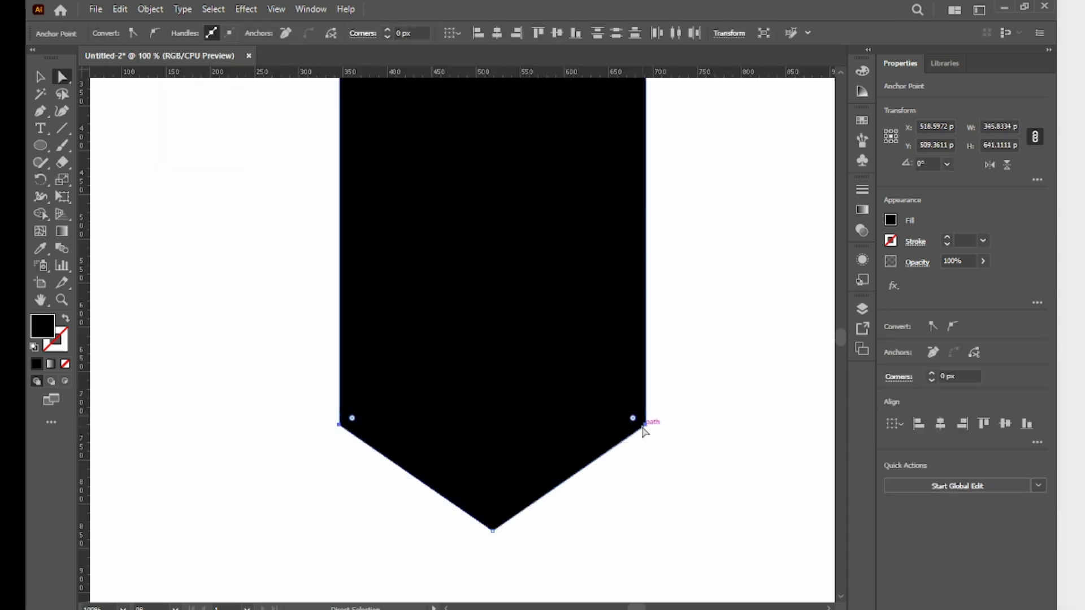
left_click_drag(636, 423, 600, 300)
left_click(707, 478)
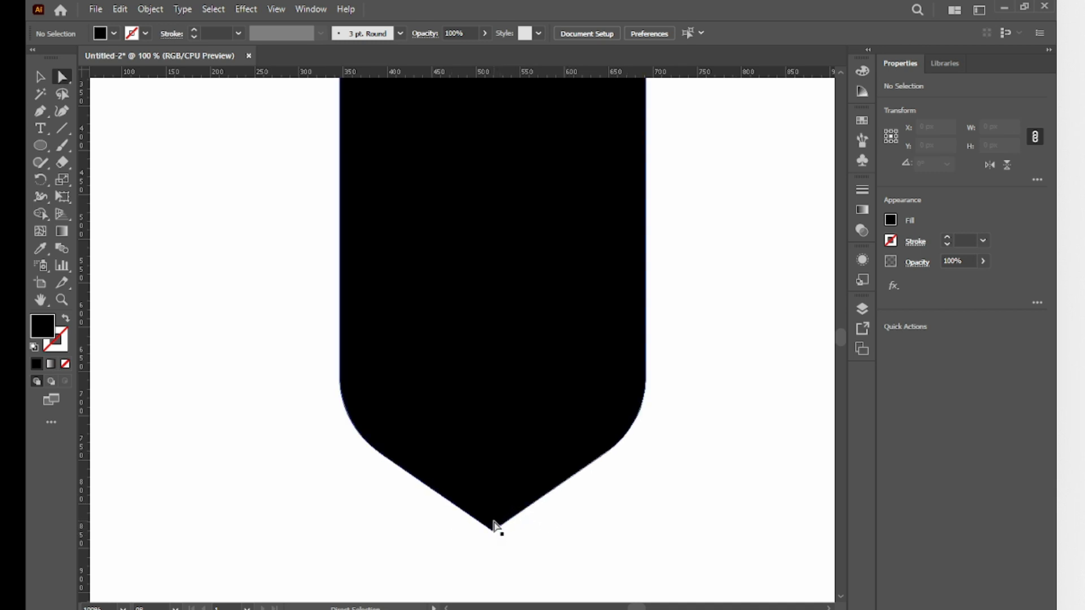
Raise the shield's bottom tip by 60 px to flatten the point
left_click_drag(447, 567, 550, 519)
key("shift+Up")
key("shift+Up")
key("shift+Up")
key("shift+Up")
key("shift+Up")
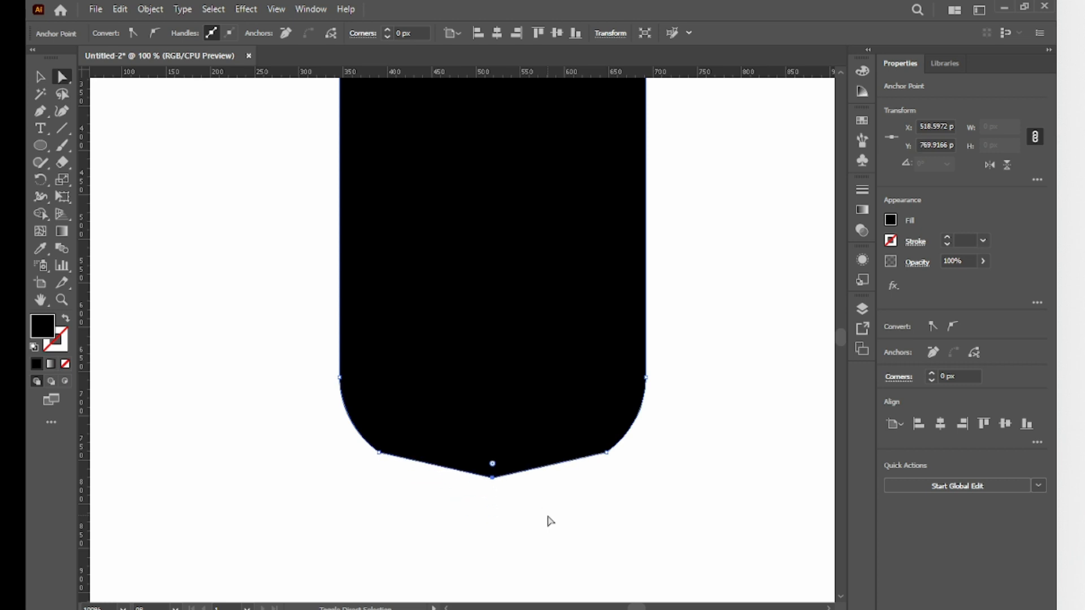
key("shift+Up")
key("shift+Down")
left_click(551, 522)
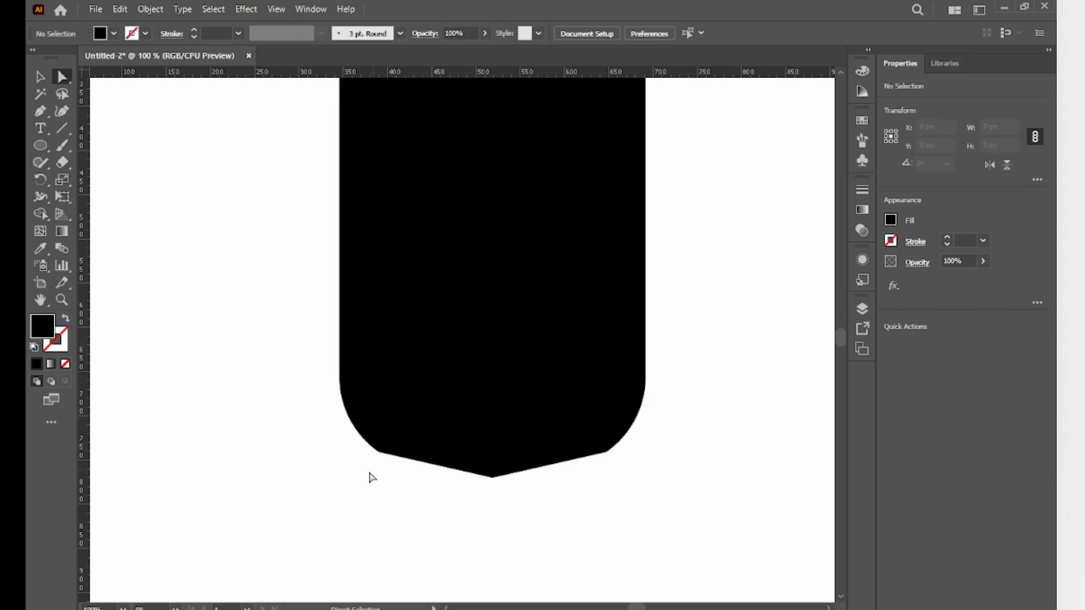
Smooth the two anchor points where the rounded sides meet the slanted bottom edges
left_click_drag(333, 511, 405, 423)
left_click_drag(580, 489, 581, 363)
left_click(706, 411)
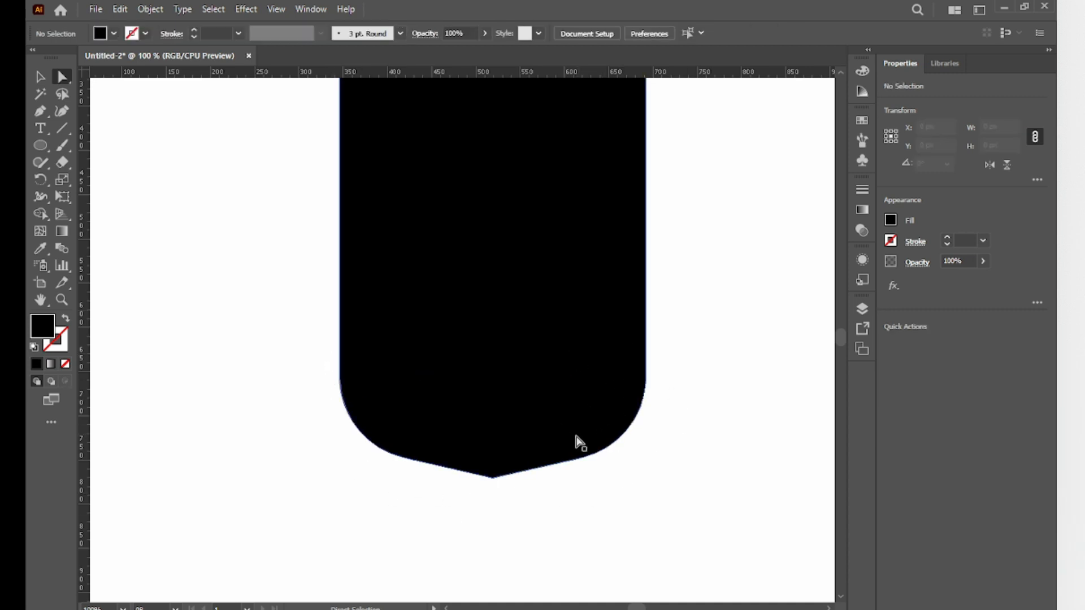
Shorten the shield from its top edge to a height of about 468 px, keeping its width
scroll(554, 364, "down", 1)
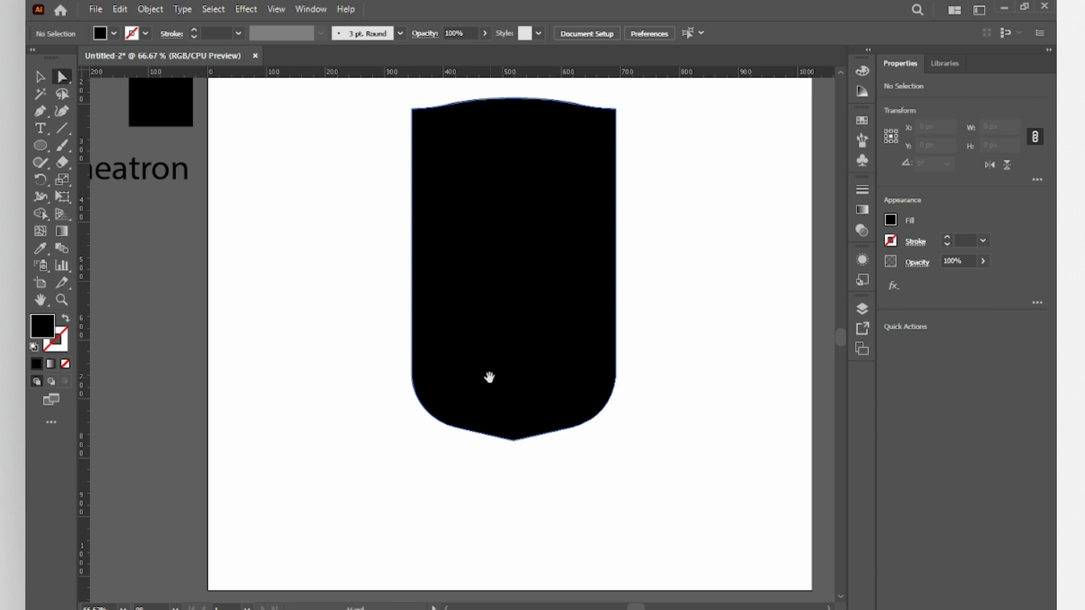
left_click_drag(490, 378, 459, 444)
left_click_drag(509, 179, 497, 244)
left_click(45, 80)
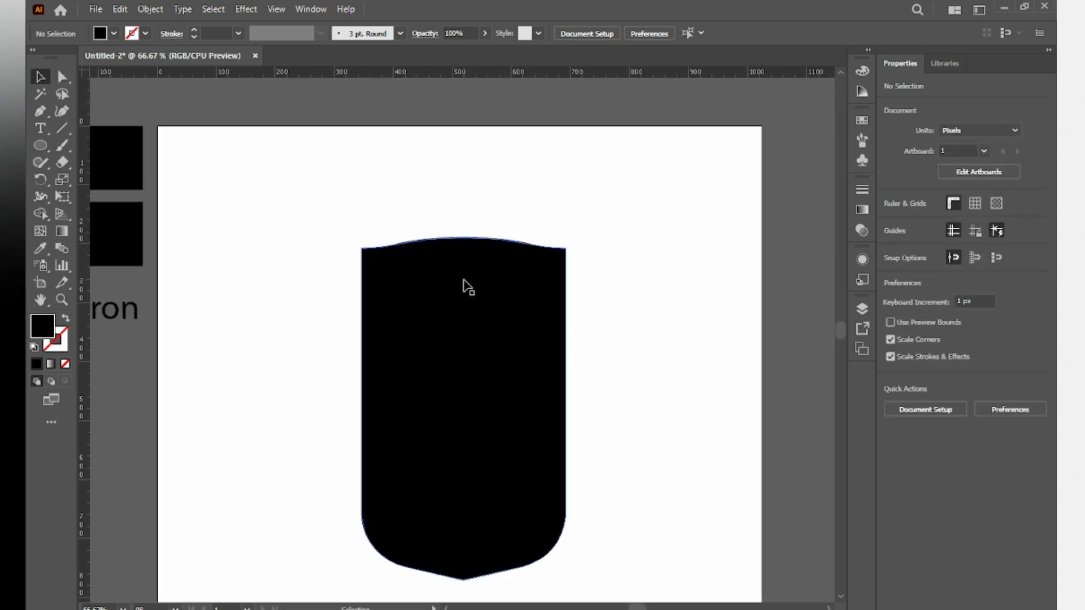
left_click(446, 283)
left_click_drag(468, 239, 472, 305)
left_click(526, 272)
left_click_drag(532, 261, 465, 469)
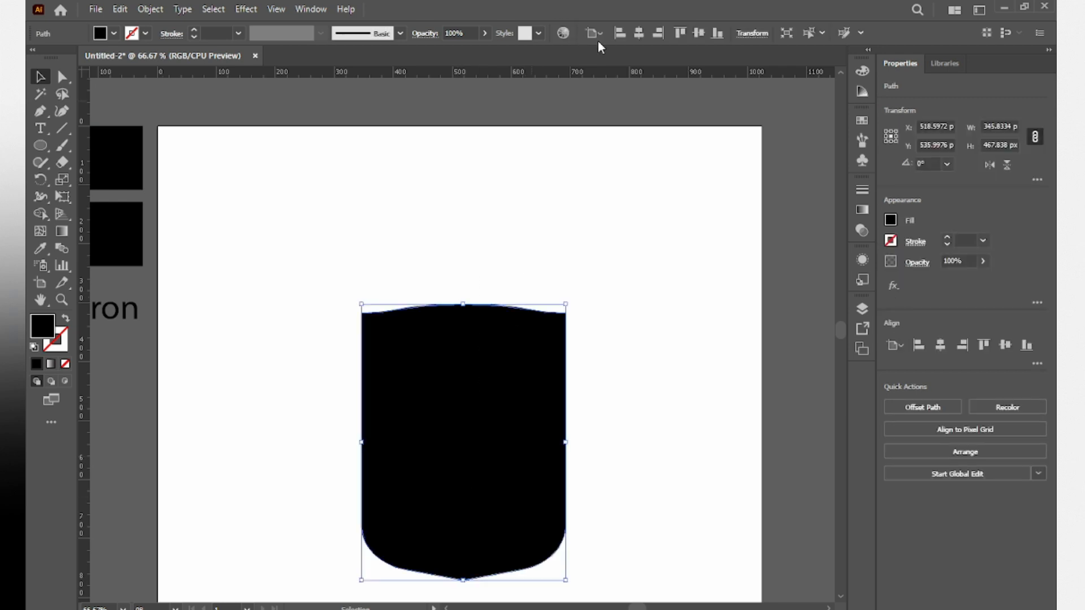
Centre the shield horizontally and vertically on the artboard
left_click(639, 33)
left_click(701, 34)
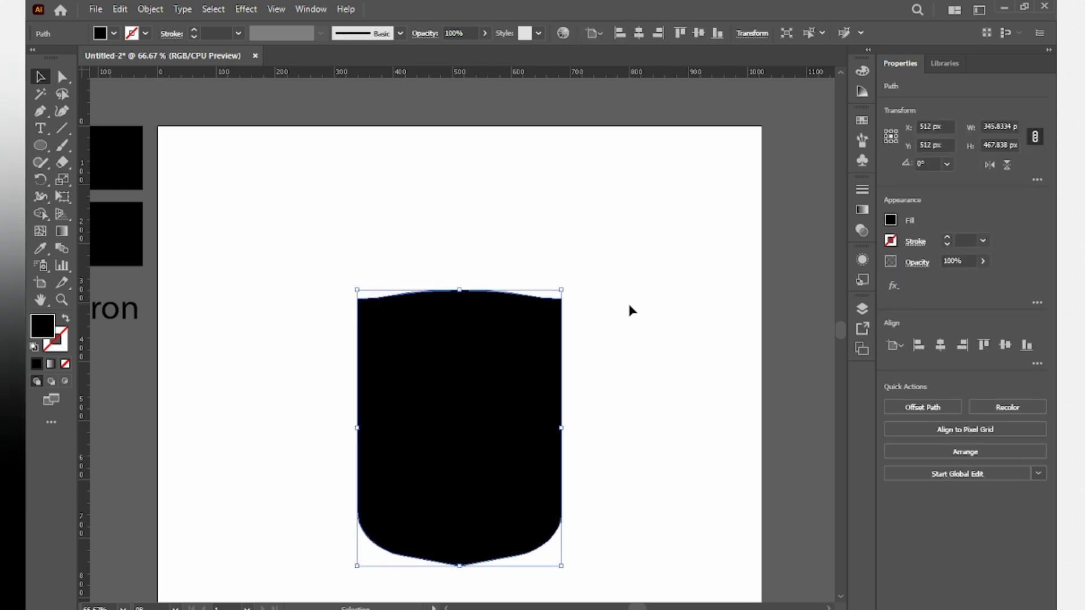
left_click(629, 308)
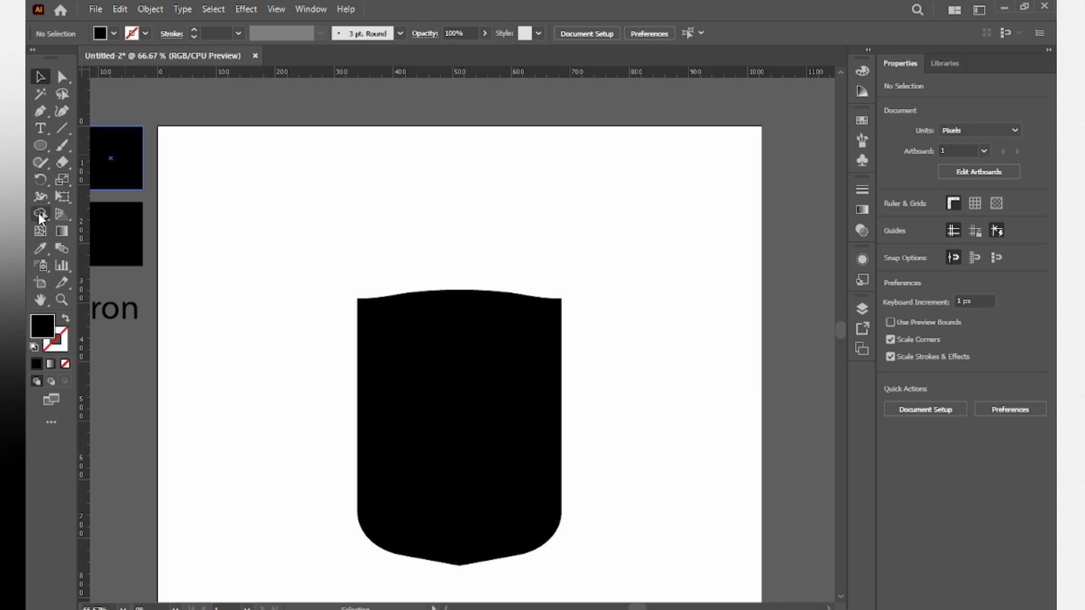
Draw a horizontal rectangle about 551 × 81 px across the middle of the shield
right_click(35, 143)
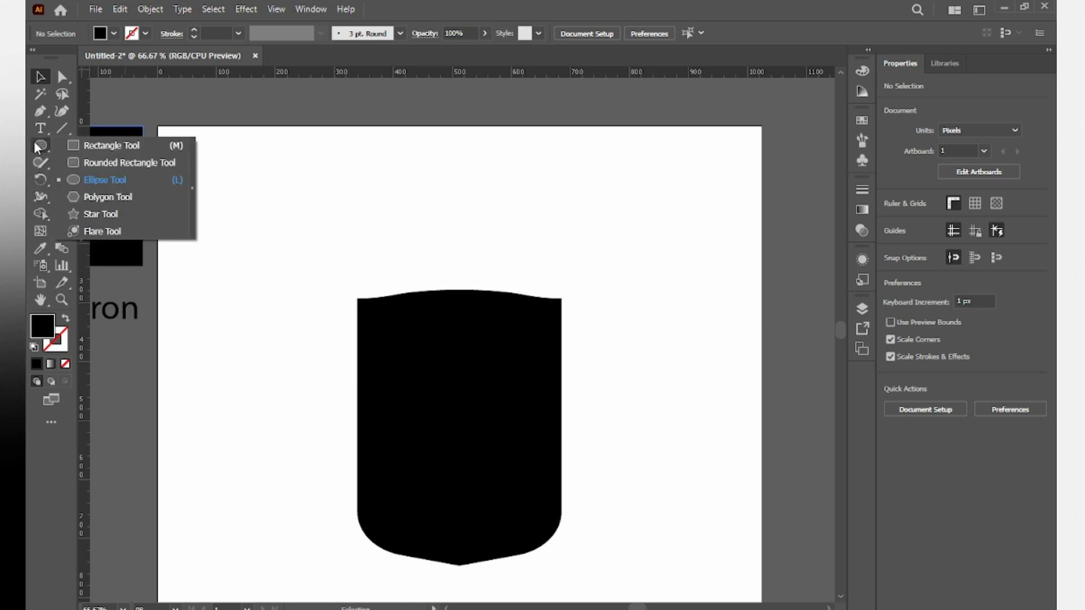
left_click(104, 148)
left_click_drag(301, 394, 628, 441)
left_click(36, 81)
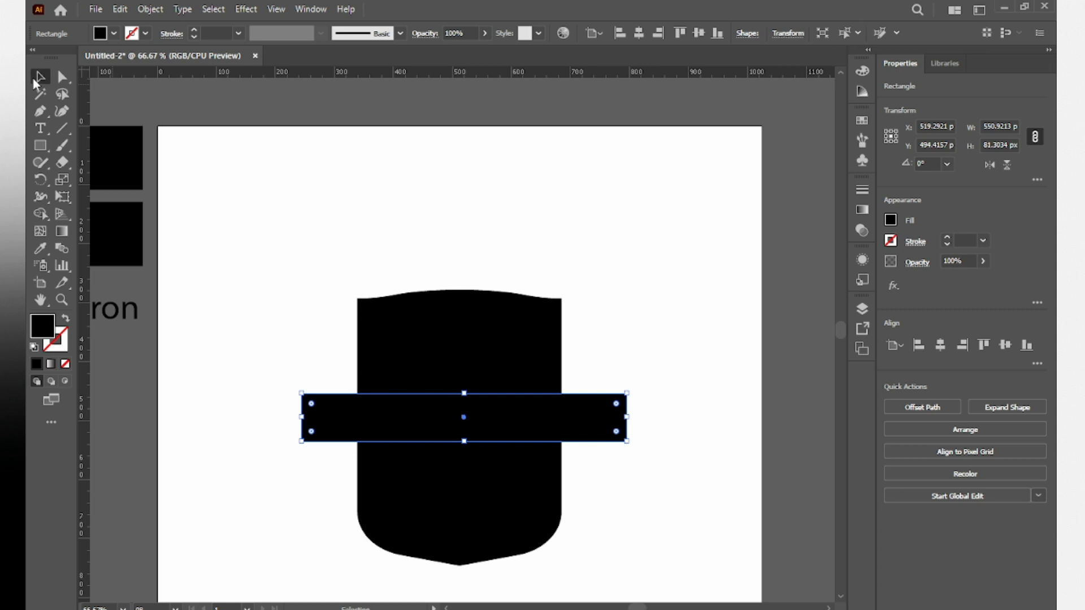
left_click(296, 289)
left_click_drag(270, 354, 272, 457)
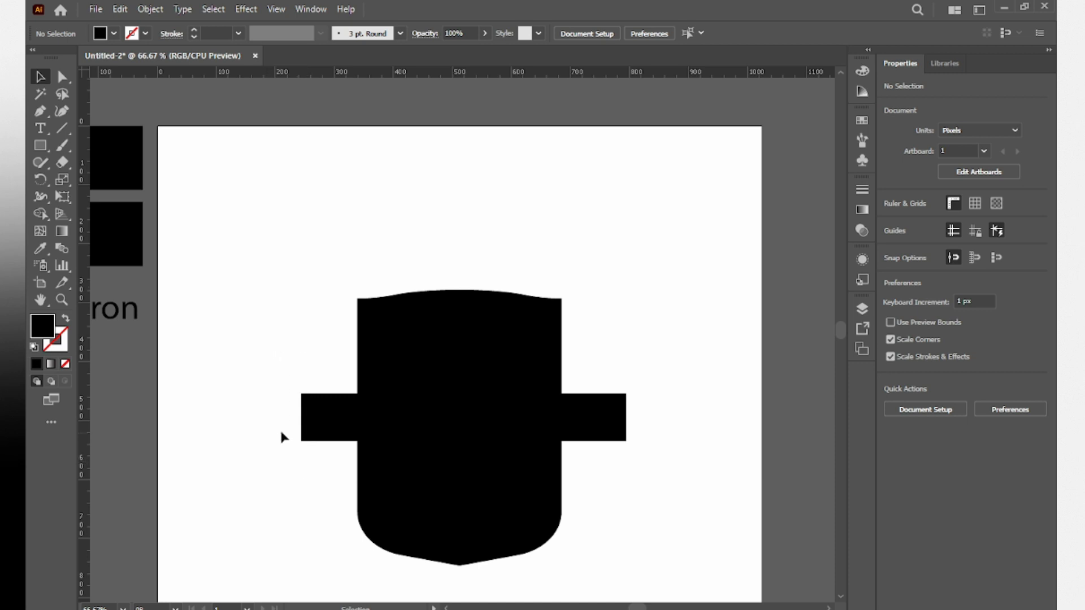
Shorten the horizontal rectangle from its right end to a width of about 272 px, keeping its height
left_click(331, 423)
scroll(403, 418, "up", 1)
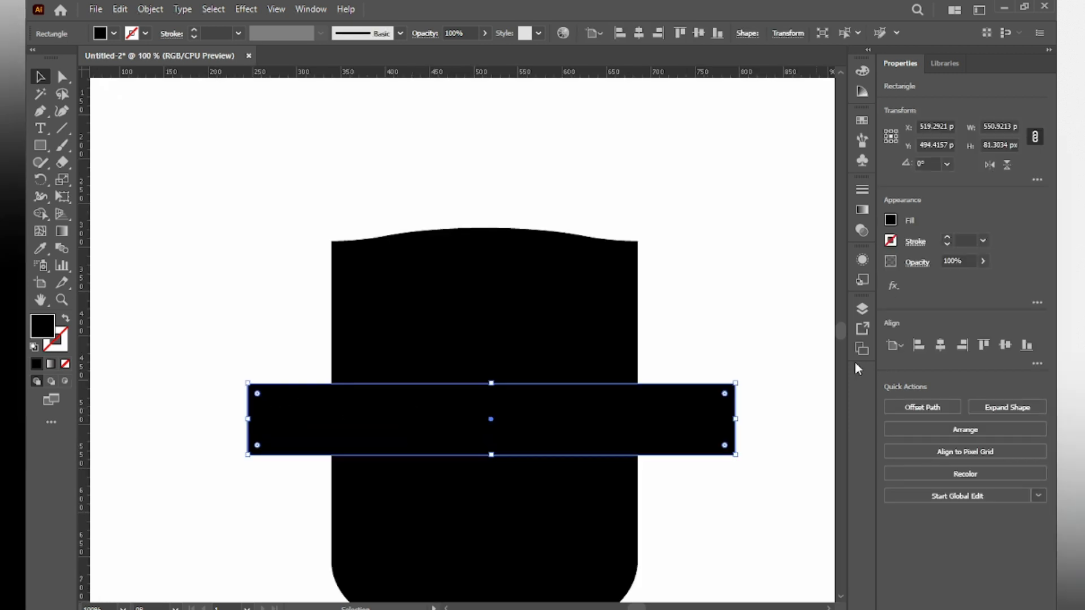
left_click_drag(735, 420, 489, 422)
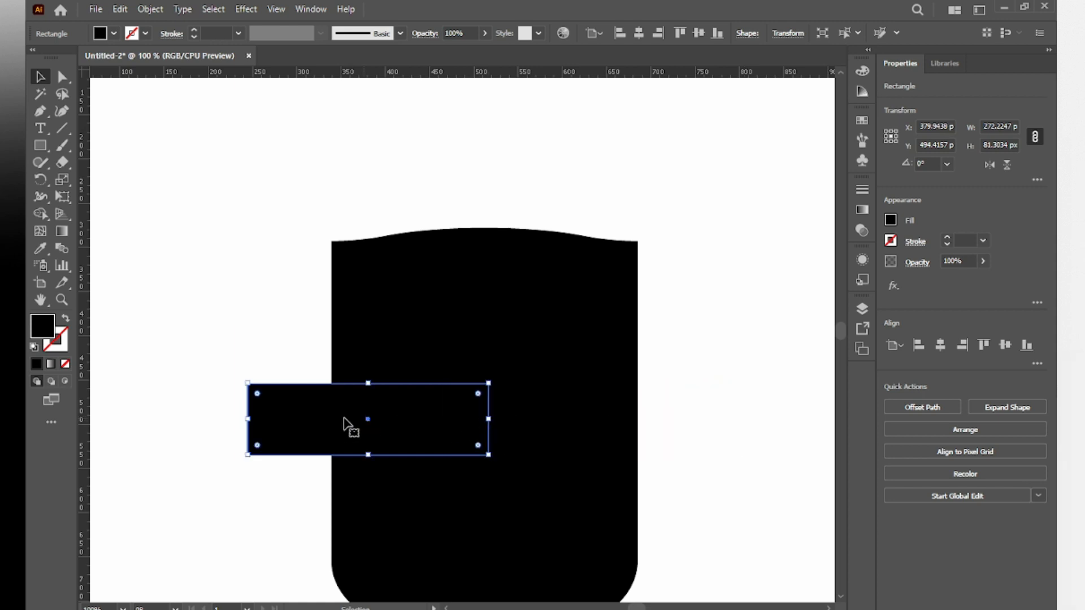
Add an anchor point at the midpoint of the rectangle's left edge with the Pen tool
left_click(40, 111)
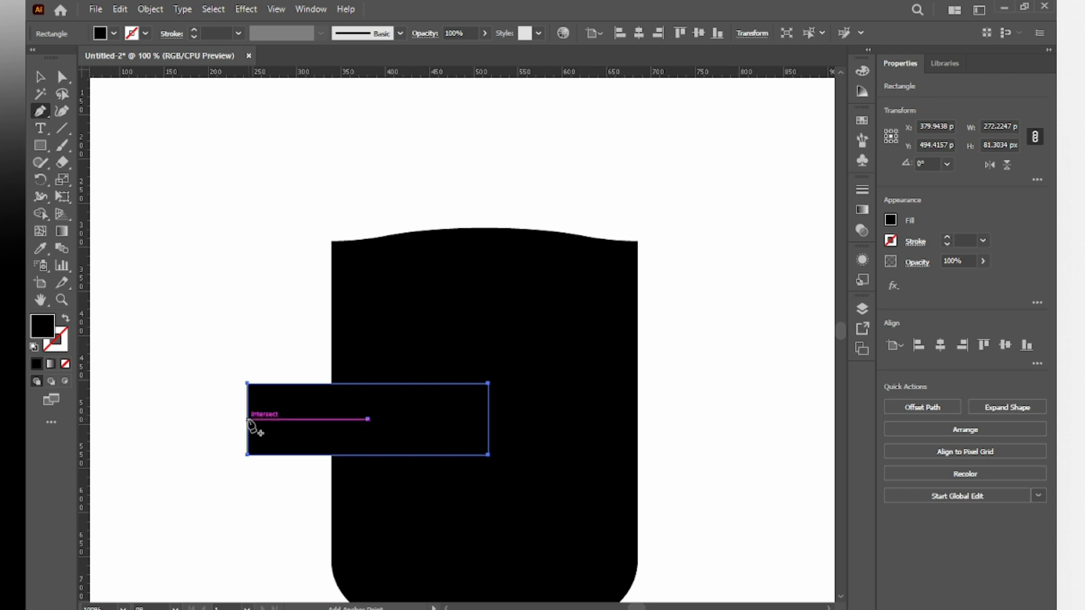
left_click(247, 420)
left_click(40, 77)
left_click(240, 435)
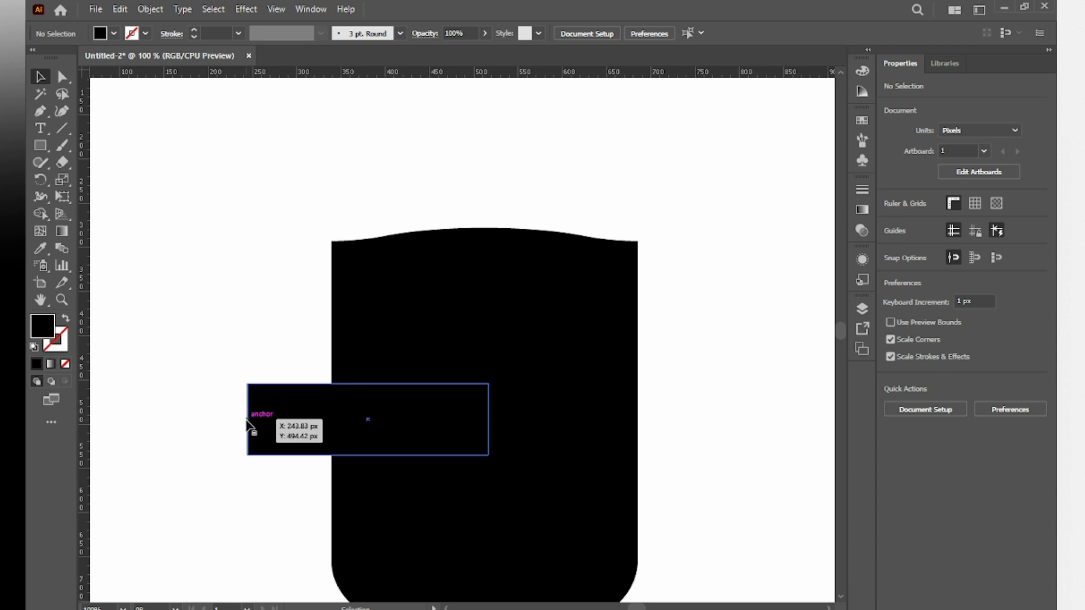
Move the anchor point at the middle of the rectangle's left edge 40 px inward to form a V-shaped notch
left_click_drag(229, 395, 274, 440)
key("a")
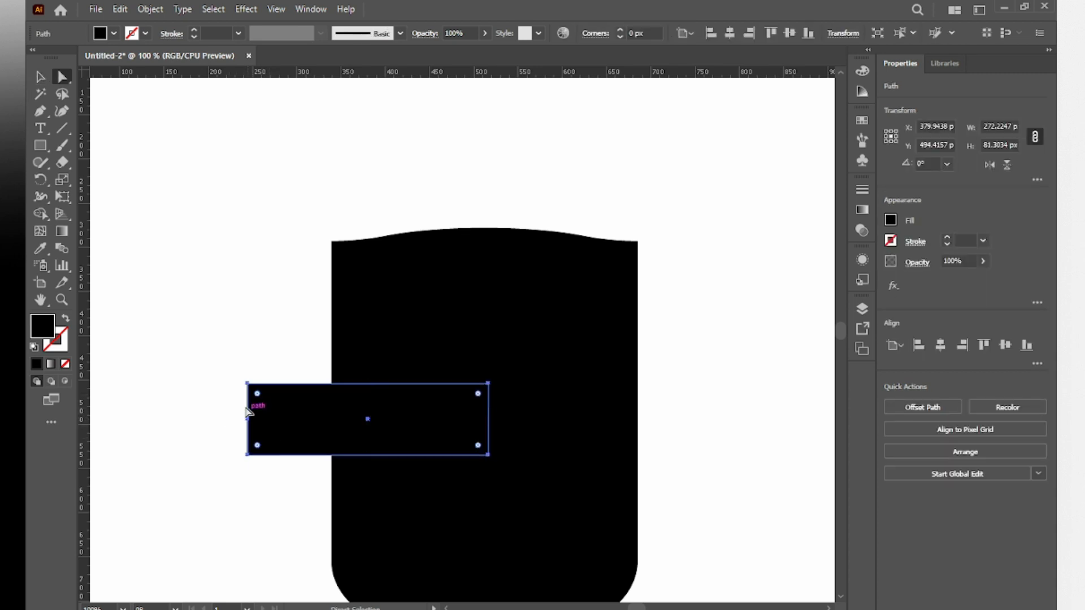
left_click_drag(226, 399, 258, 425)
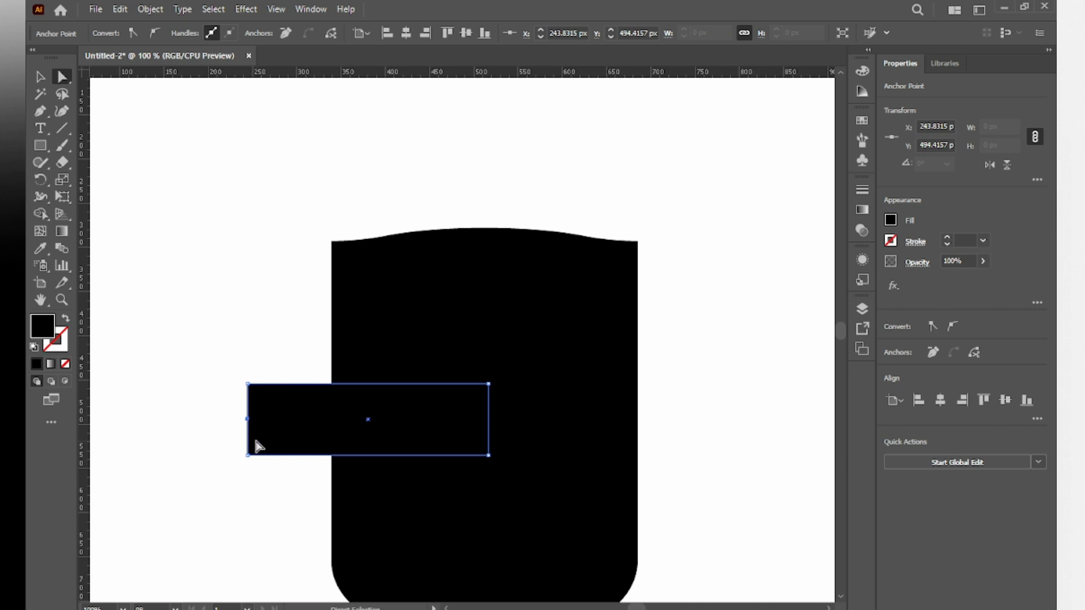
key("shift+Right")
key("shift+Right")
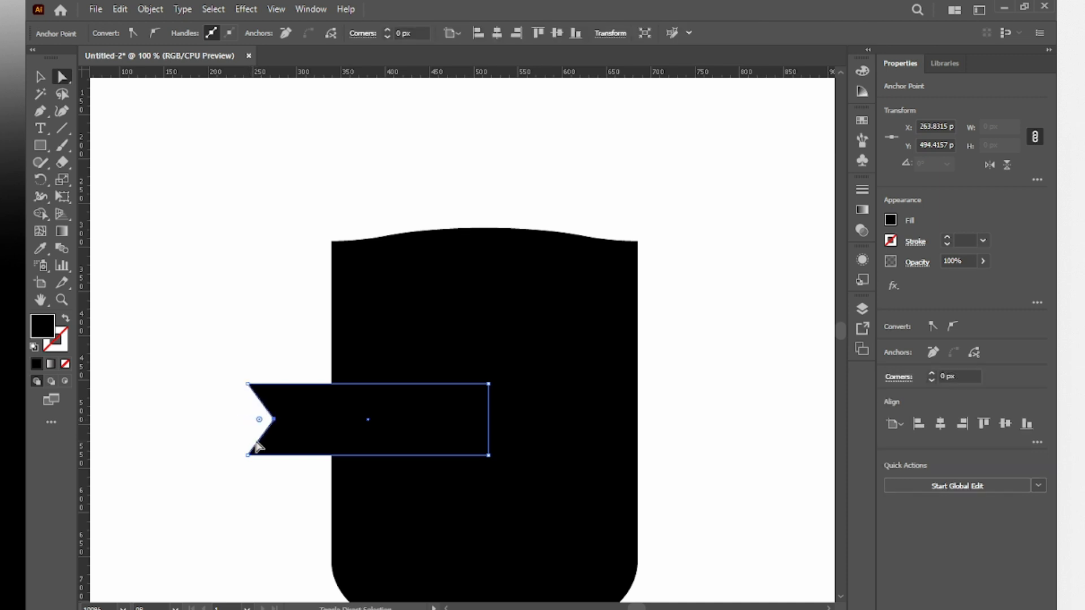
key("shift+Right")
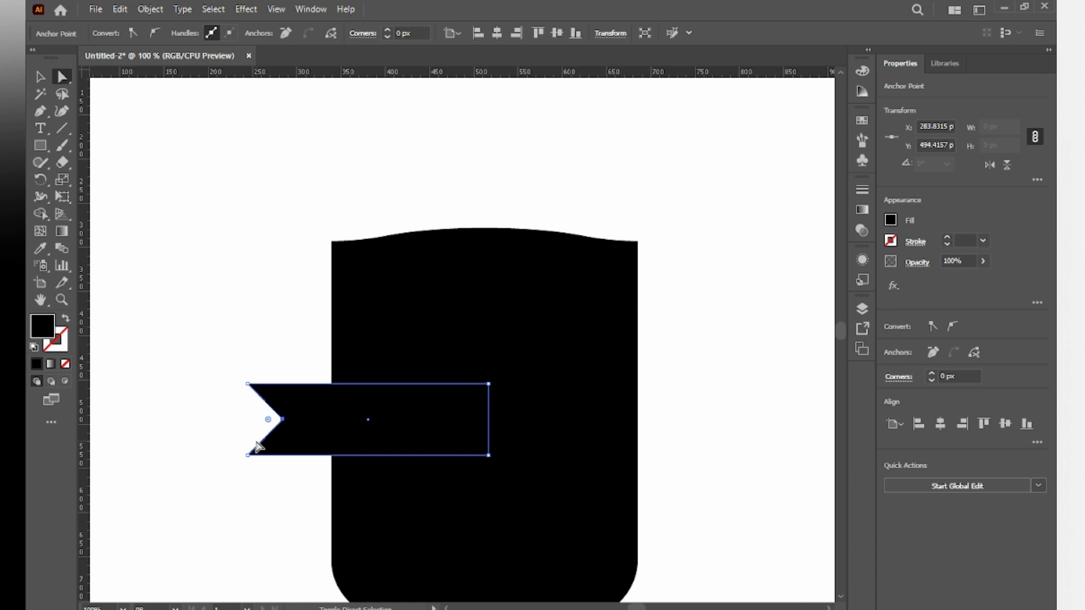
Move the notch's inner anchor point another 10 px inward and round it to a corner radius of about 52 px
left_click_drag(268, 420, 209, 420)
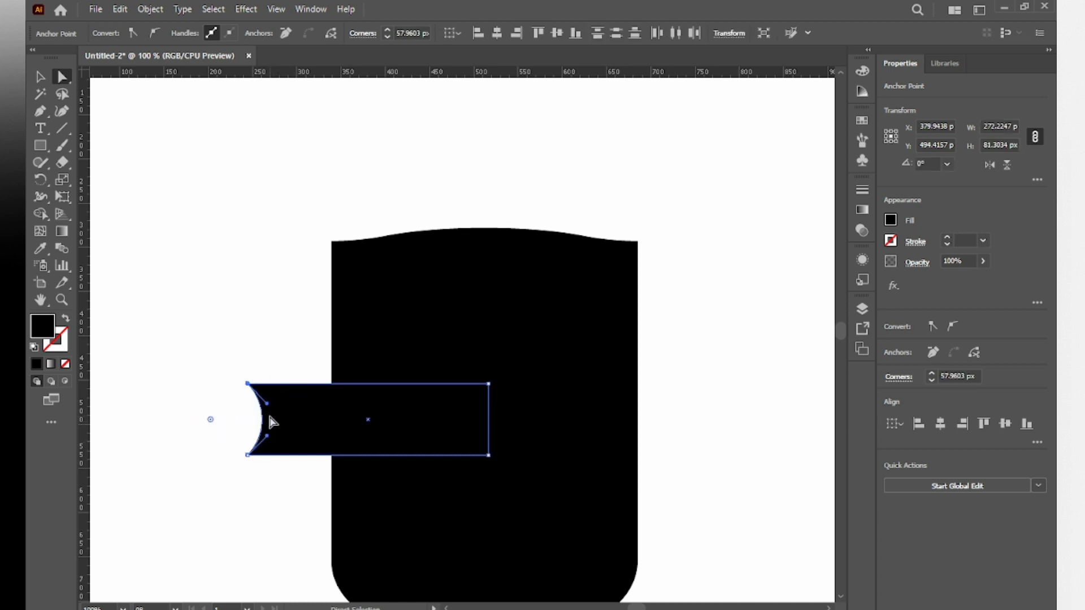
key("ctrl+z")
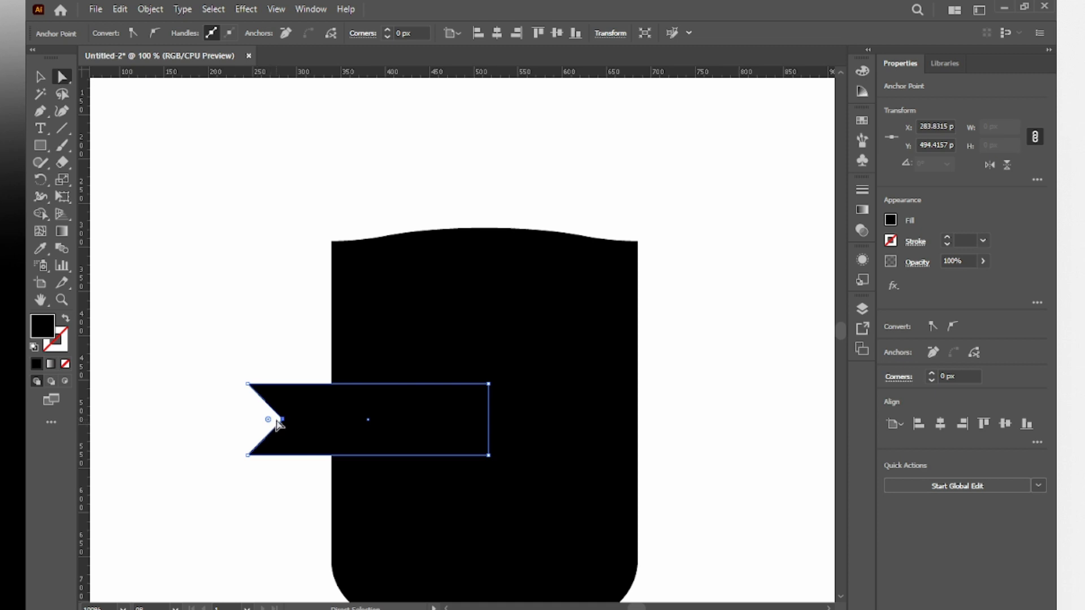
key("shift+Right")
left_click_drag(281, 423, 209, 421)
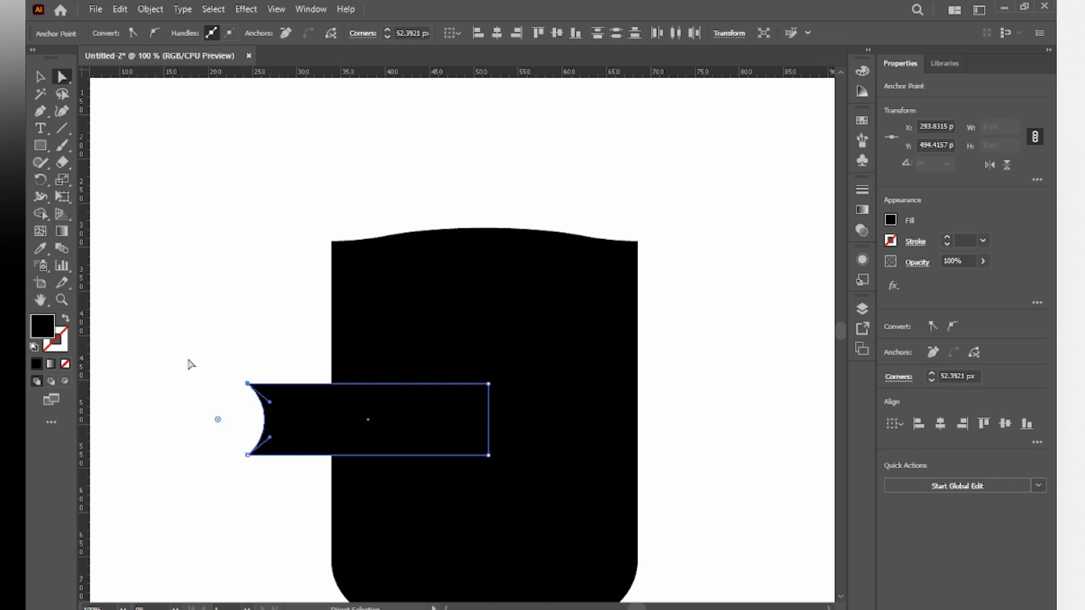
left_click(239, 424)
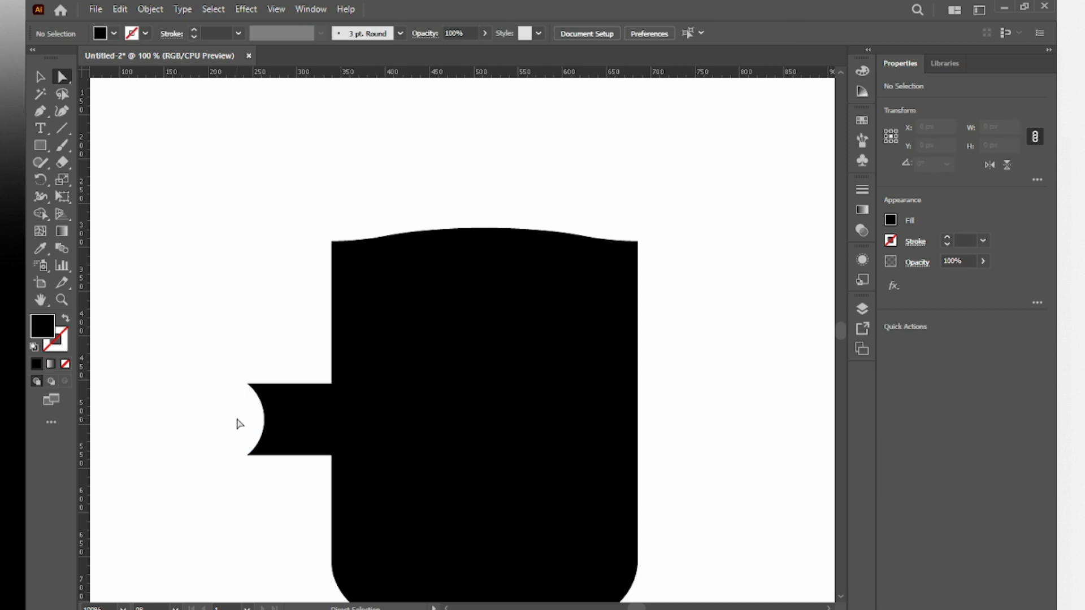
Make a copy of the notched ribbon half reflected about the vertical axis
left_click(332, 432)
scroll(330, 427, "down", 1)
right_click(388, 424)
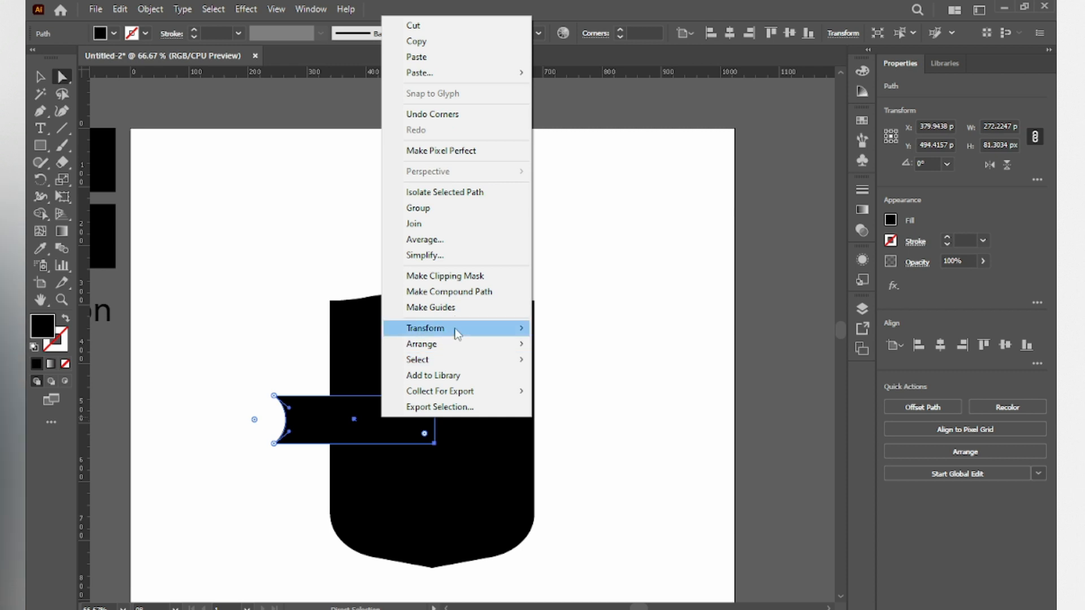
mouse_move(457, 333)
left_click(565, 379)
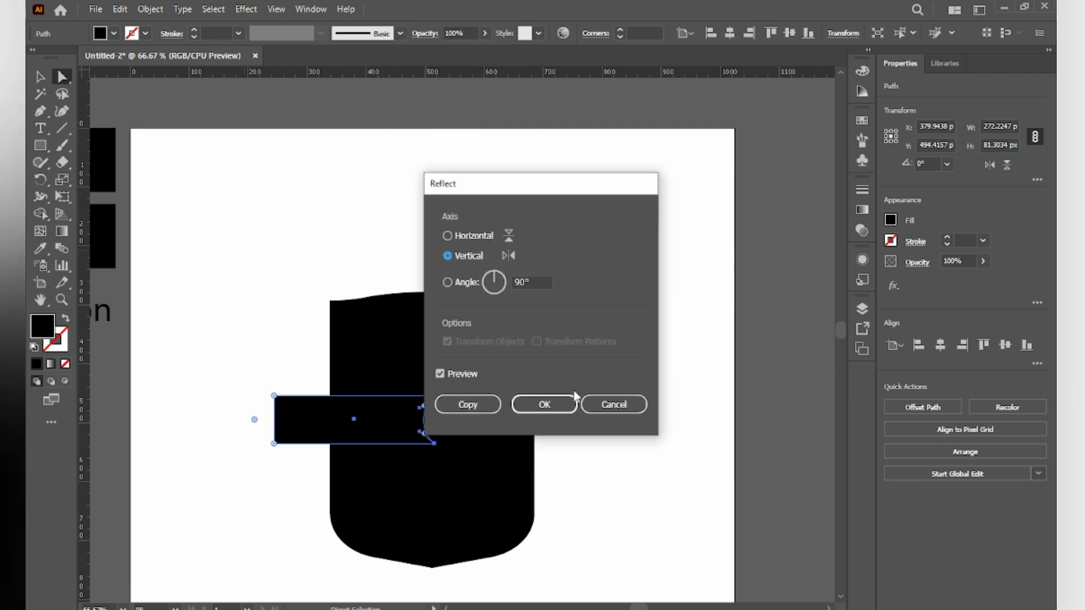
left_click(486, 409)
Move both ribbon halves above the shield and butt them end to end with the curved notches facing outward
left_click_drag(331, 411, 506, 233)
left_click_drag(293, 420, 323, 240)
left_click_drag(540, 304, 551, 270)
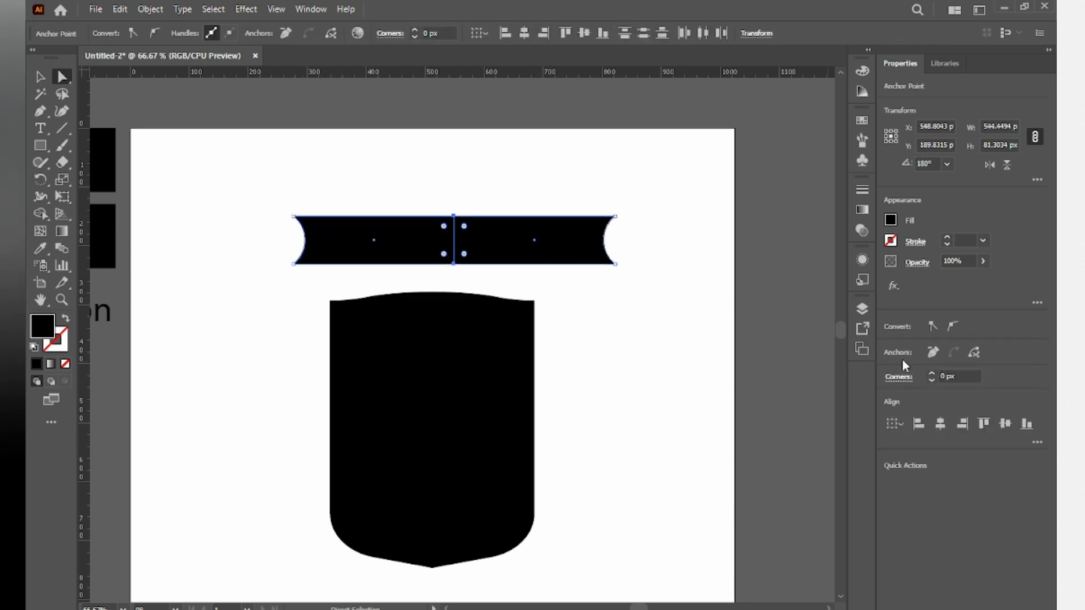
Unite the two ribbon halves into one shape with Pathfinder and dock the Pathfinder panel group
left_click(310, 10)
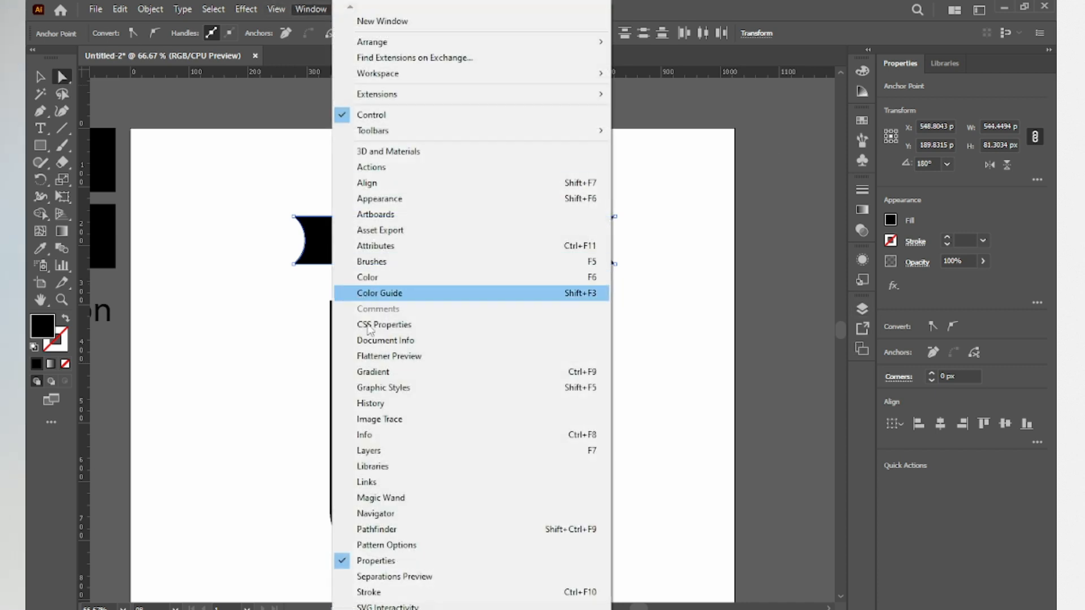
left_click(396, 529)
left_click(559, 136)
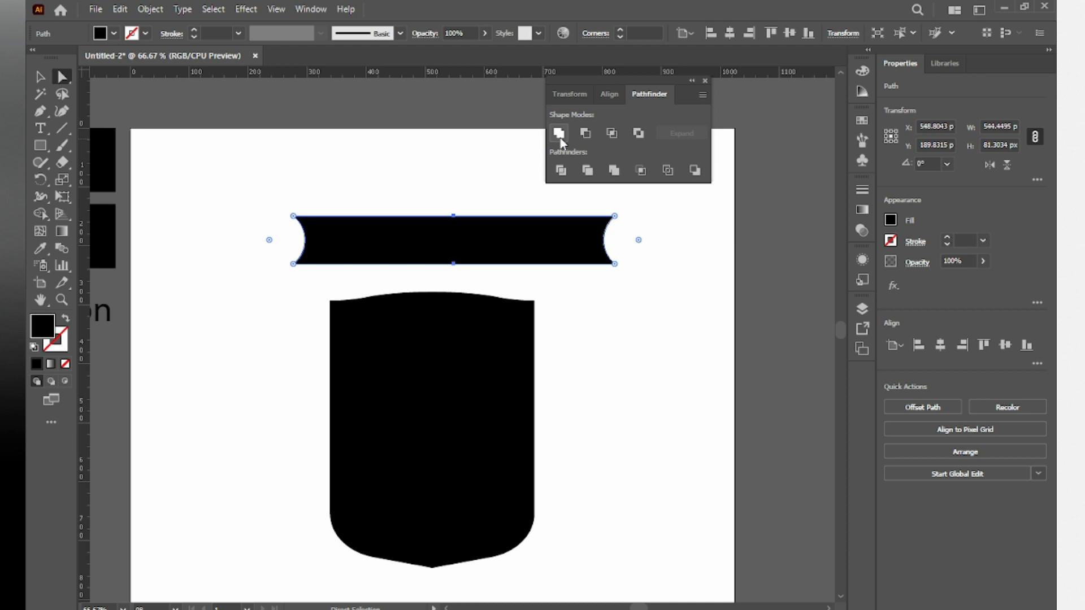
left_click_drag(595, 84, 863, 388)
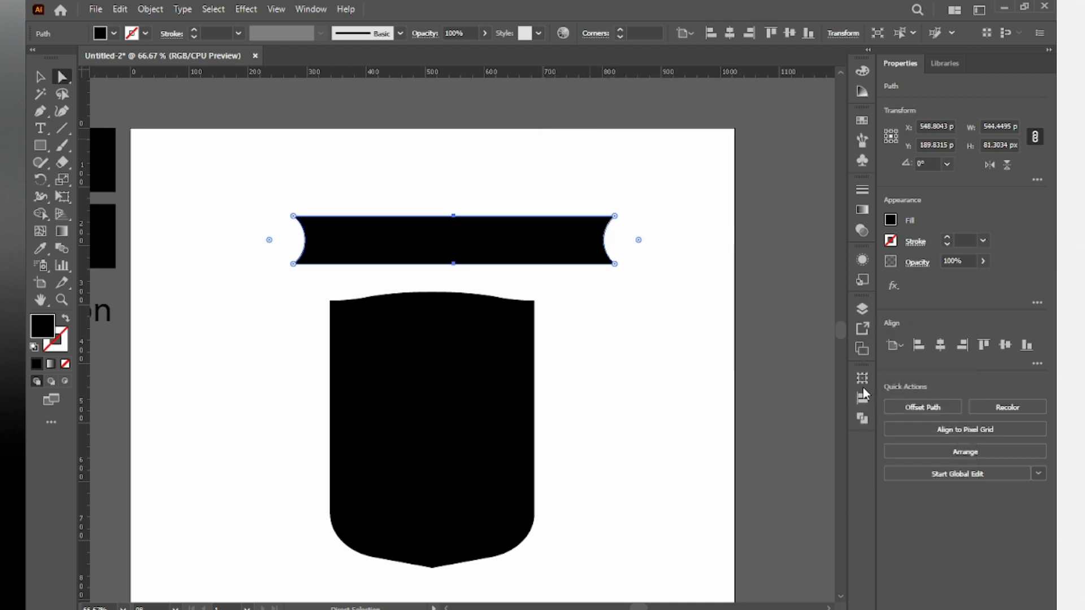
Move the united ribbon across the middle of the shield and centre it horizontally on the artboard
left_click(478, 176)
left_click(426, 240)
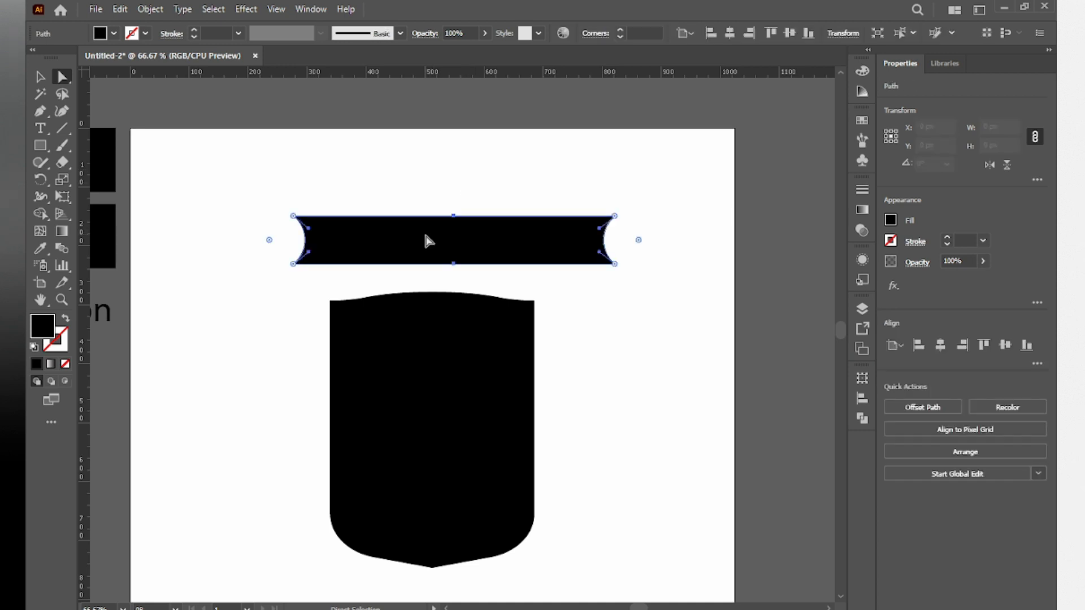
left_click_drag(443, 239, 431, 428)
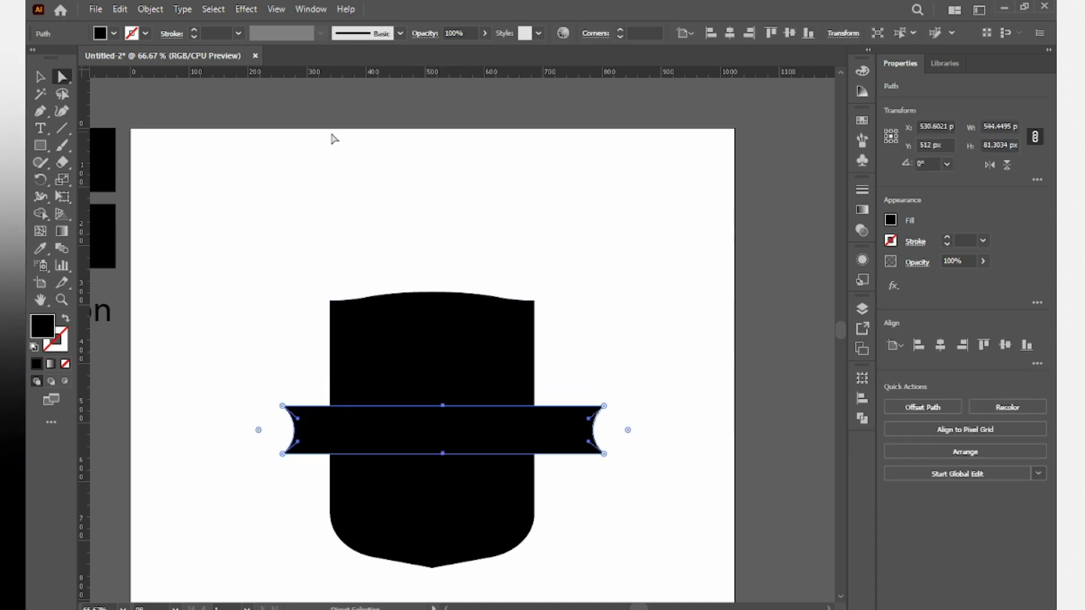
left_click(40, 76)
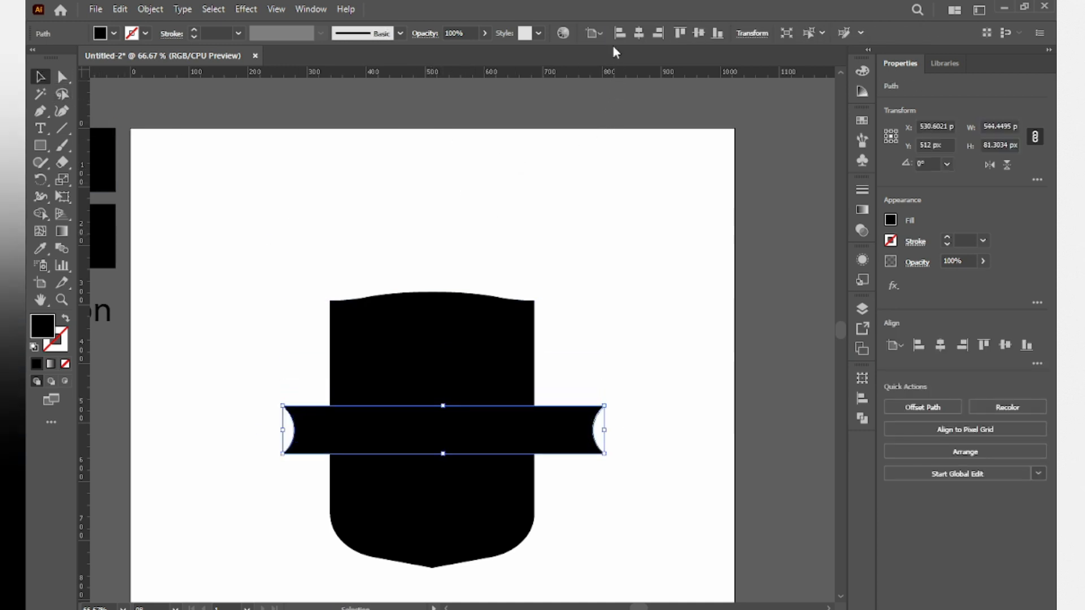
left_click(639, 33)
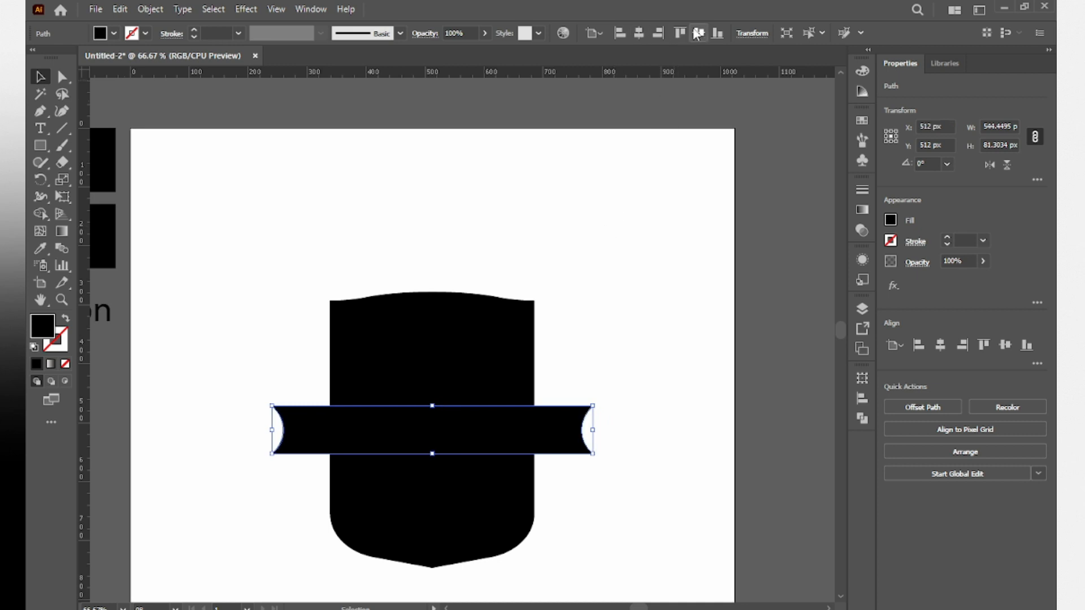
Move the ribbon 10 px down on the shield
left_click(583, 234)
left_click(521, 427)
key("shift+Down")
left_click(557, 331)
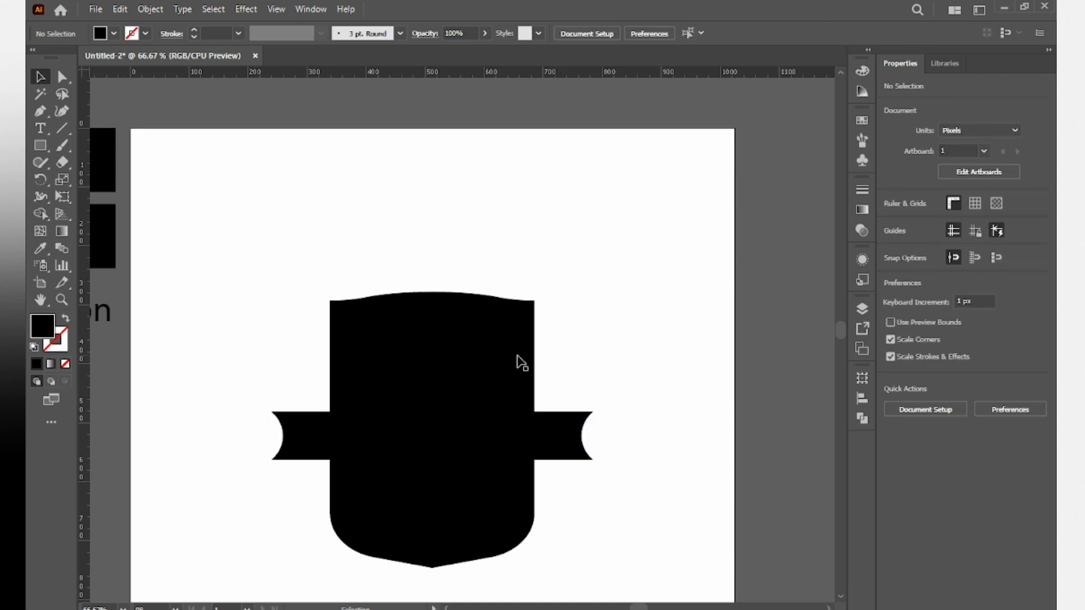
left_click_drag(291, 261, 244, 212)
Fill the ribbon with the light green swatch
left_click(357, 450)
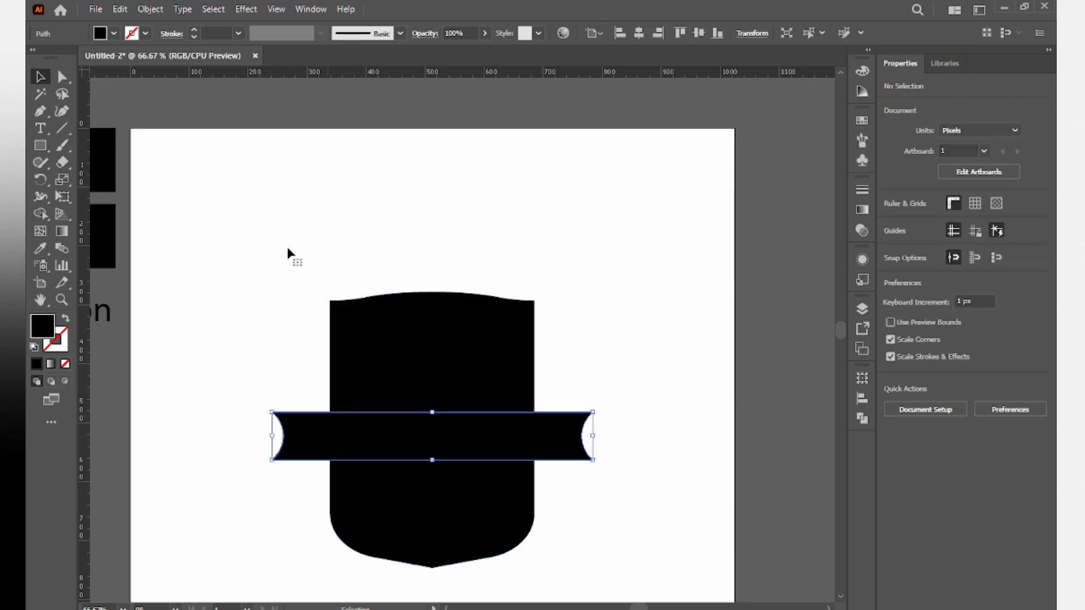
left_click(113, 34)
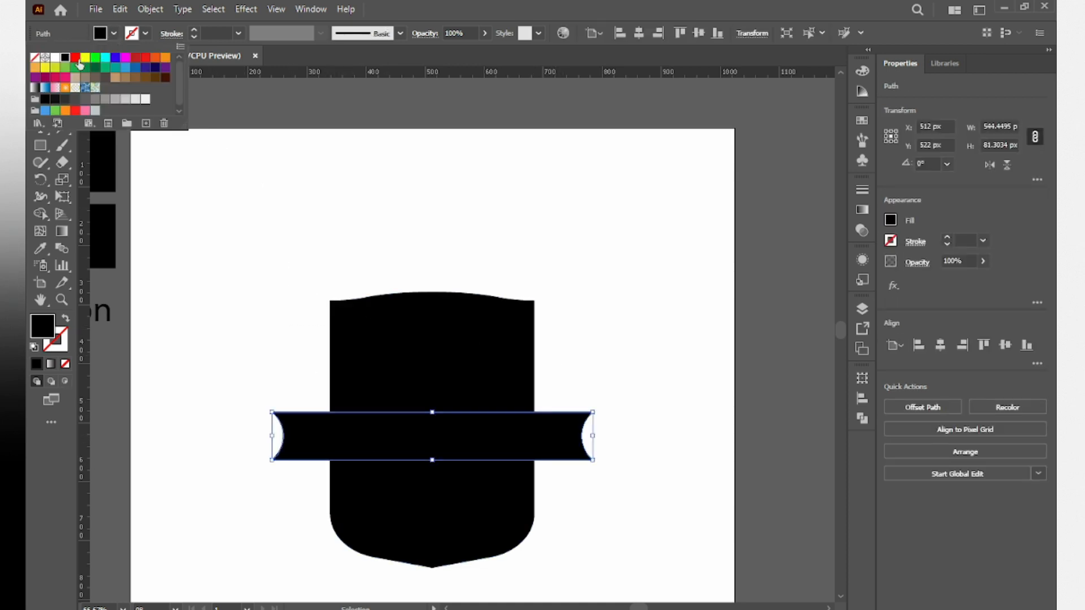
left_click(65, 68)
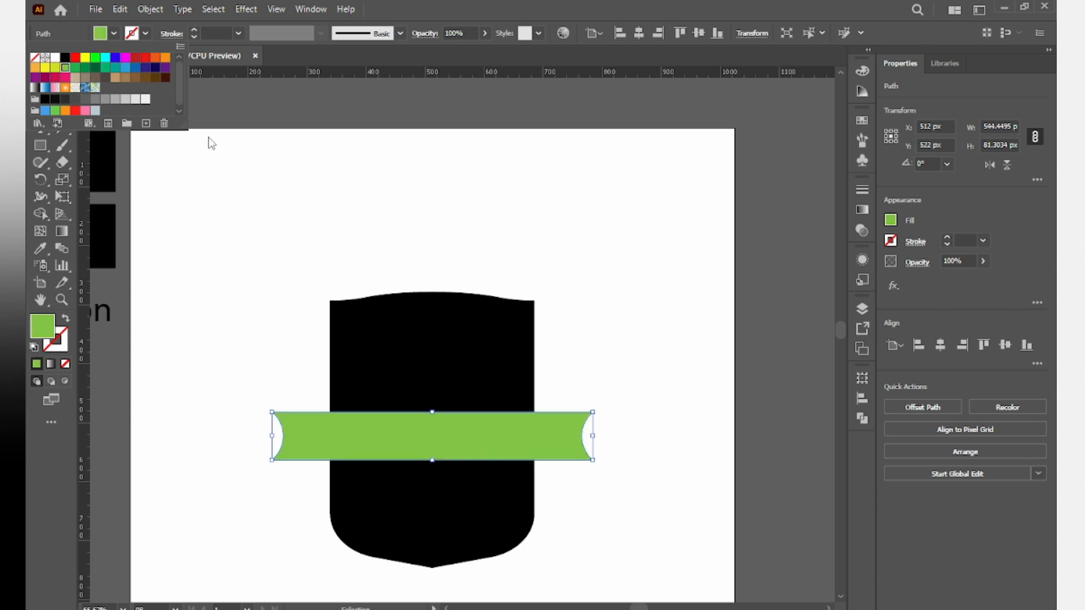
left_click(209, 140)
left_click(274, 196)
Try to enlarge the shield proportionally about its centre to about 362 × 489 px
key("ctrl+1")
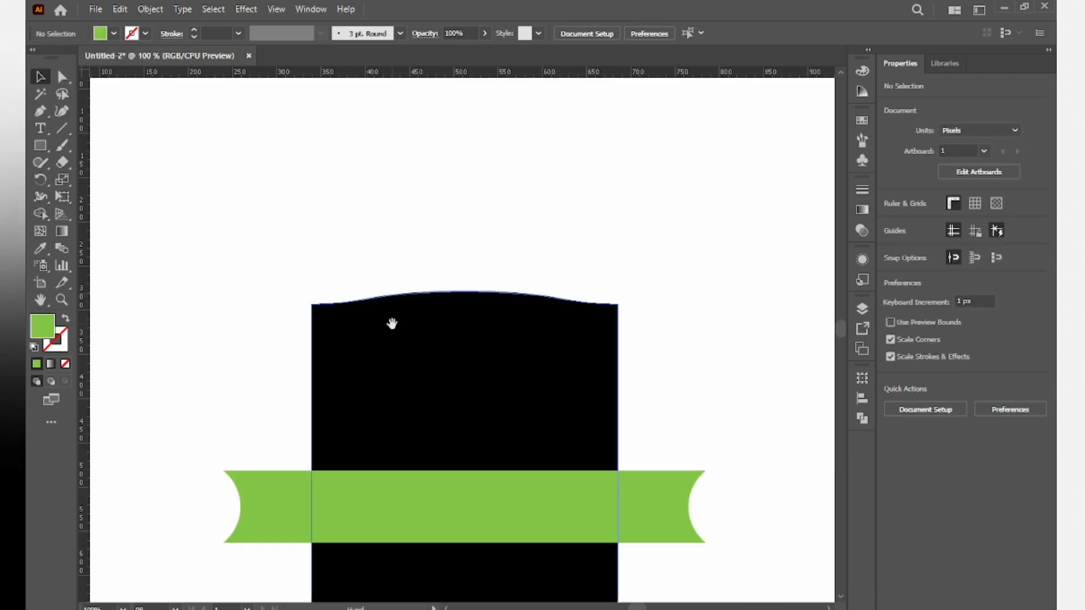
left_click_drag(393, 320, 393, 175)
scroll(424, 259, "down", 1)
scroll(400, 286, "up", 2)
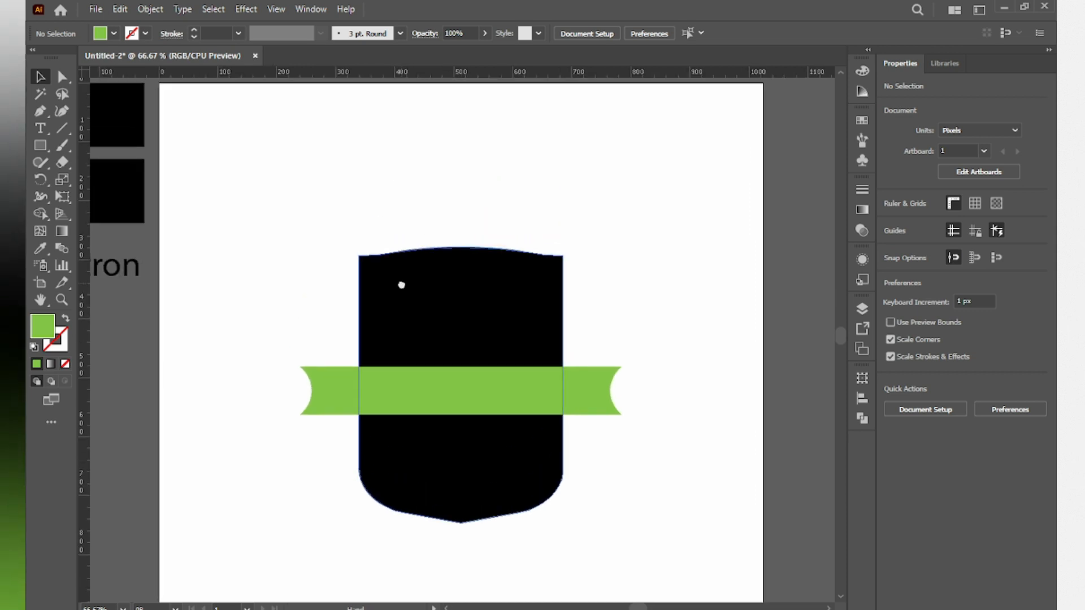
left_click(454, 395)
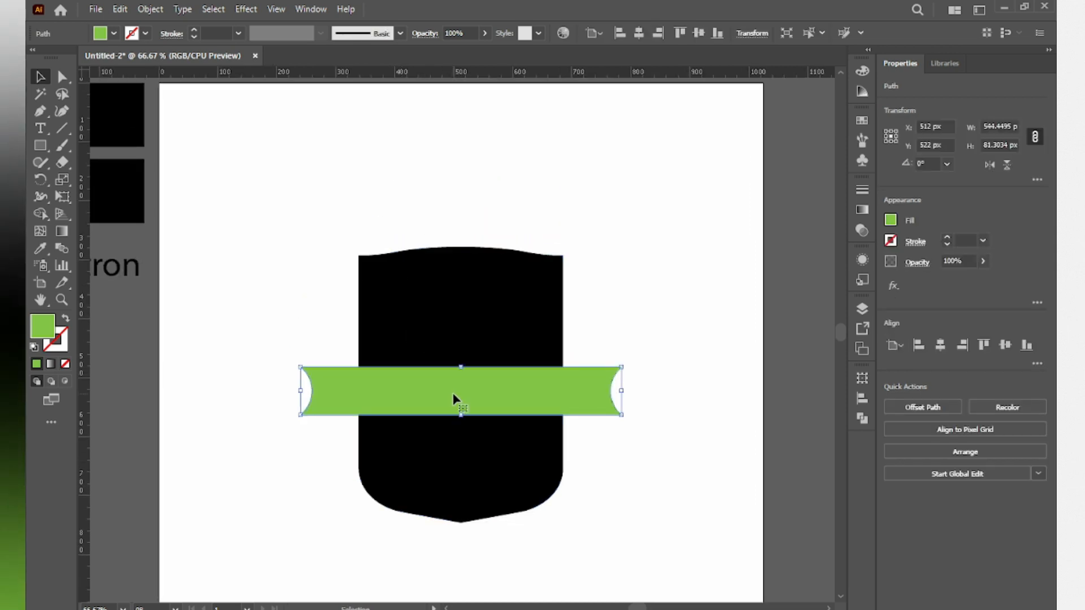
left_click(479, 326)
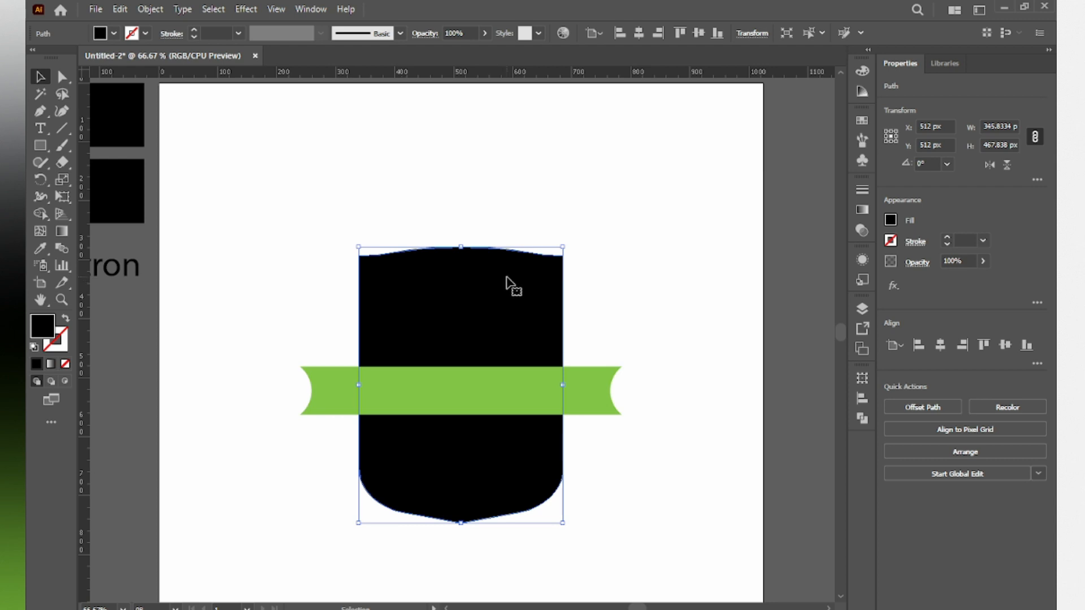
key("a")
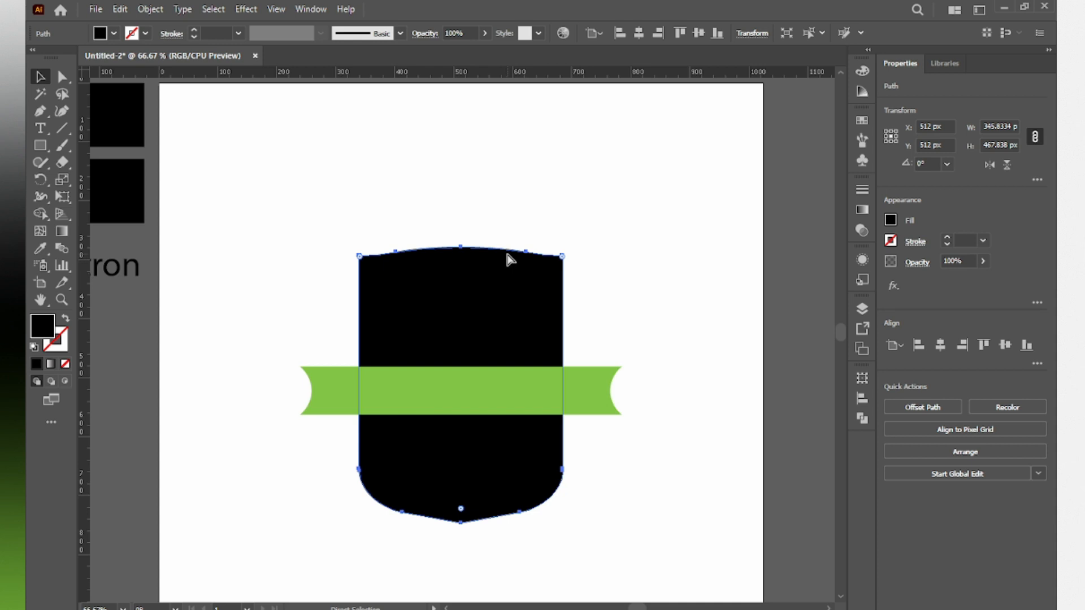
key("v")
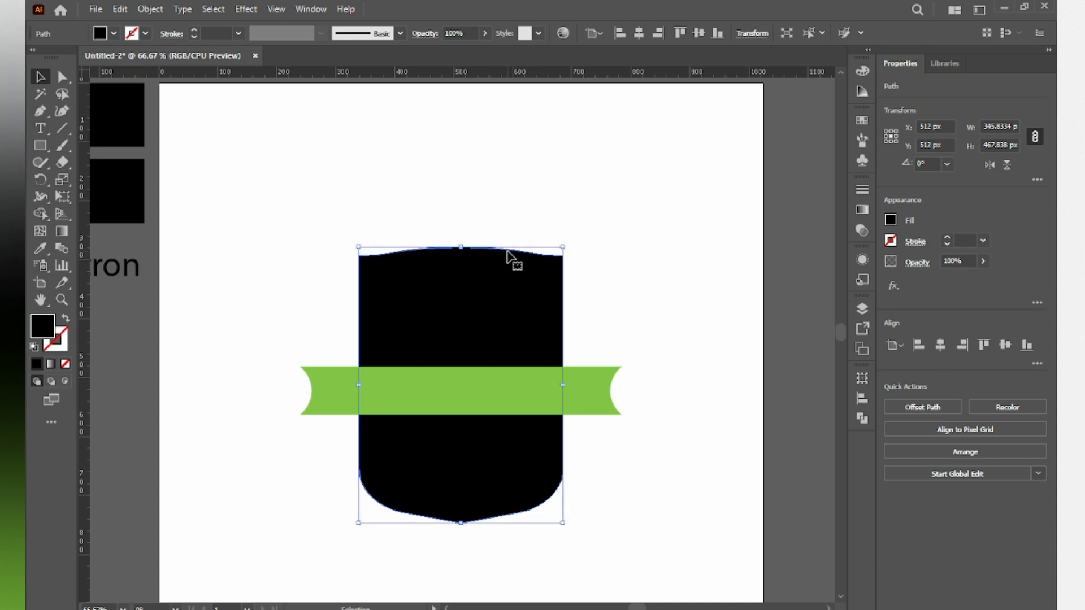
left_click_drag(564, 246, 570, 240)
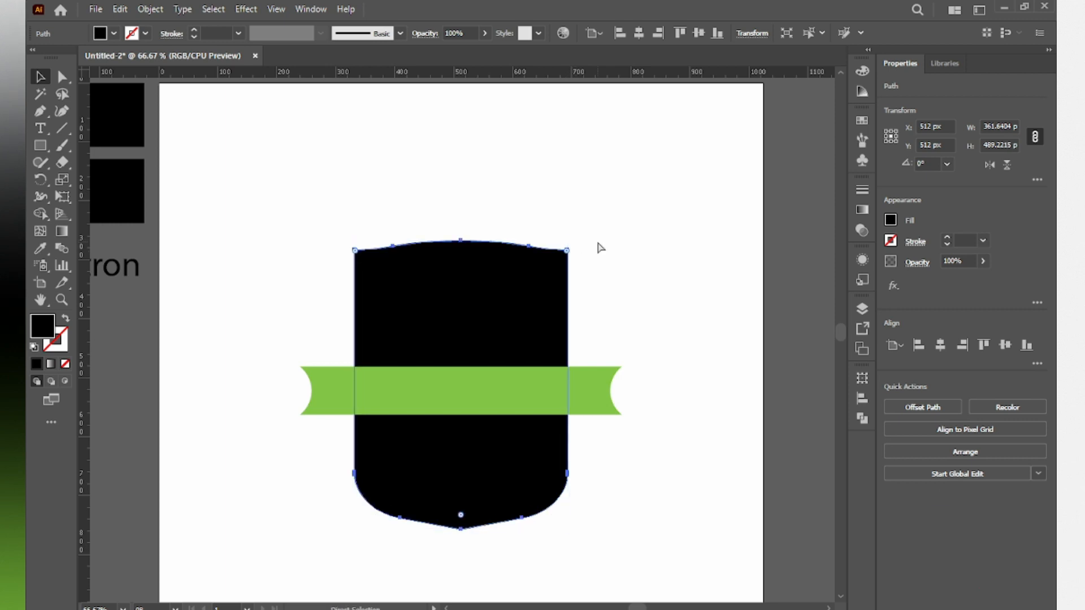
key("ctrl+z")
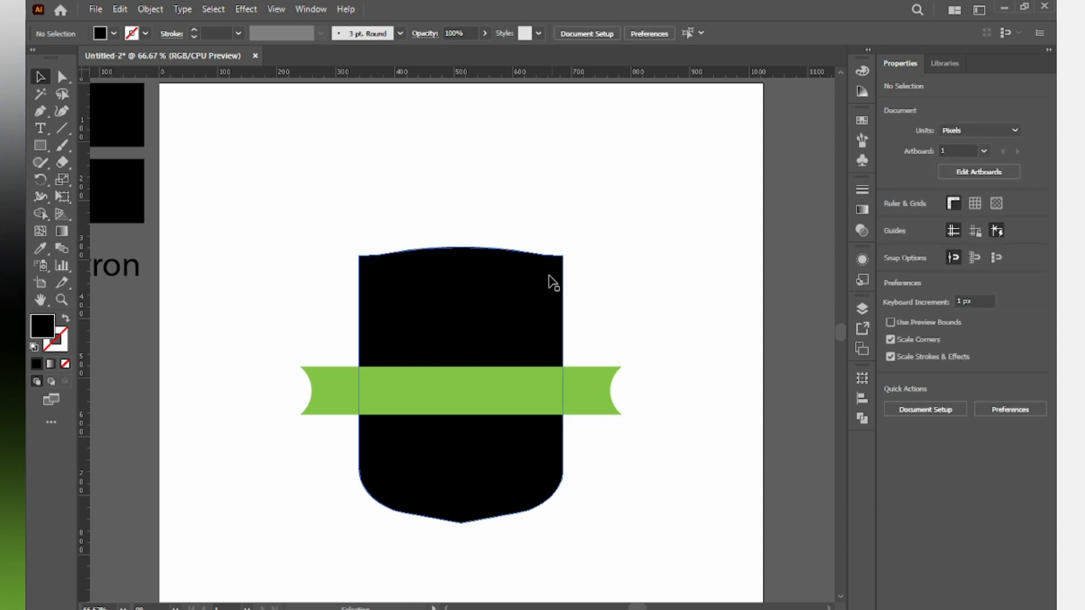
Give the black shield a red 3 pt stroke aligned to the outside of its path
left_click(553, 284)
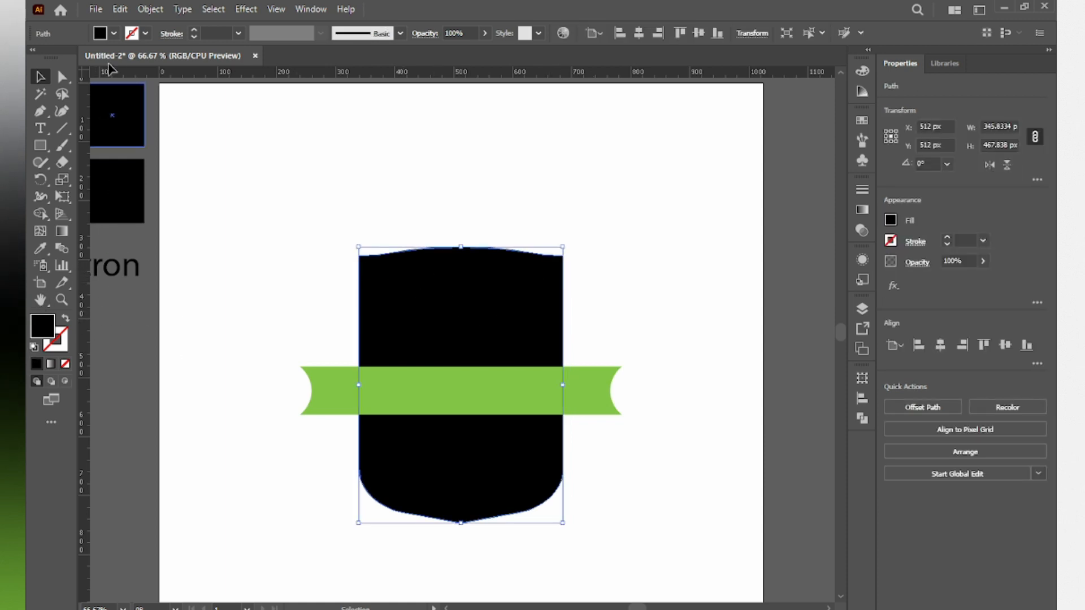
left_click(145, 34)
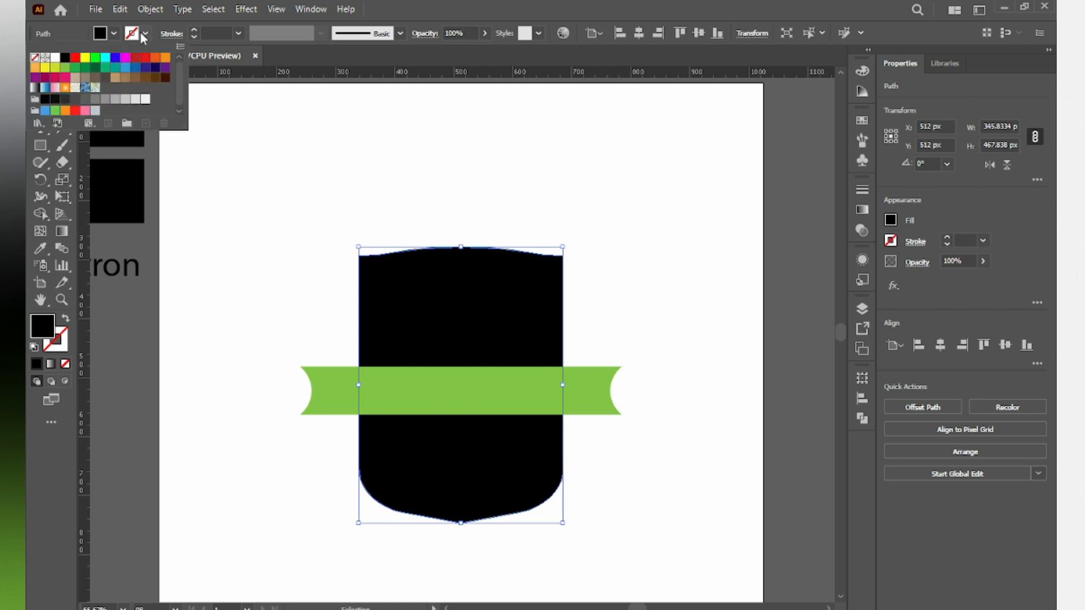
left_click(75, 58)
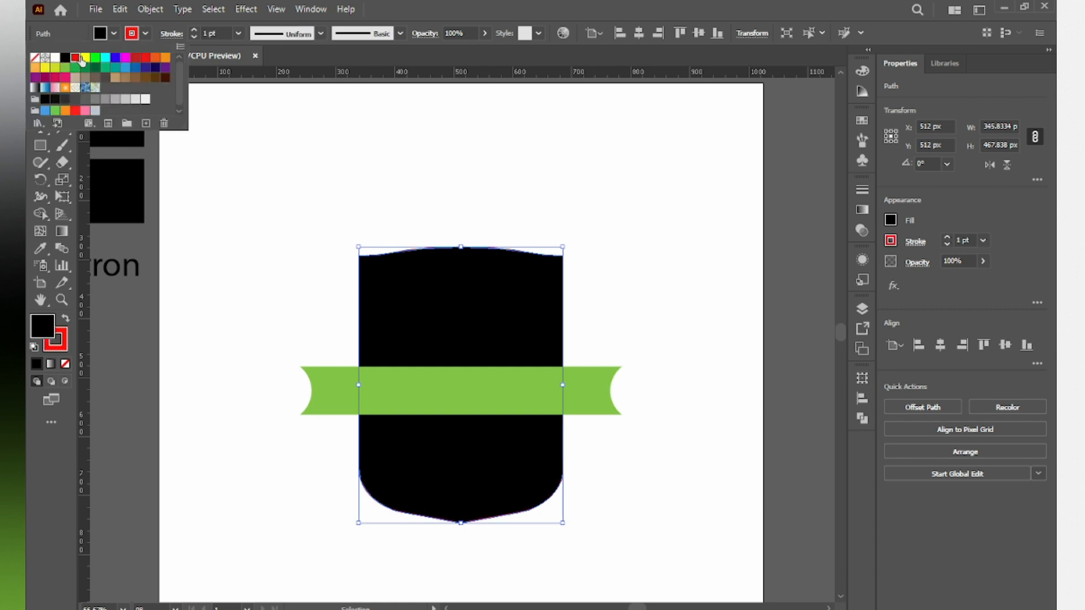
left_click(223, 33)
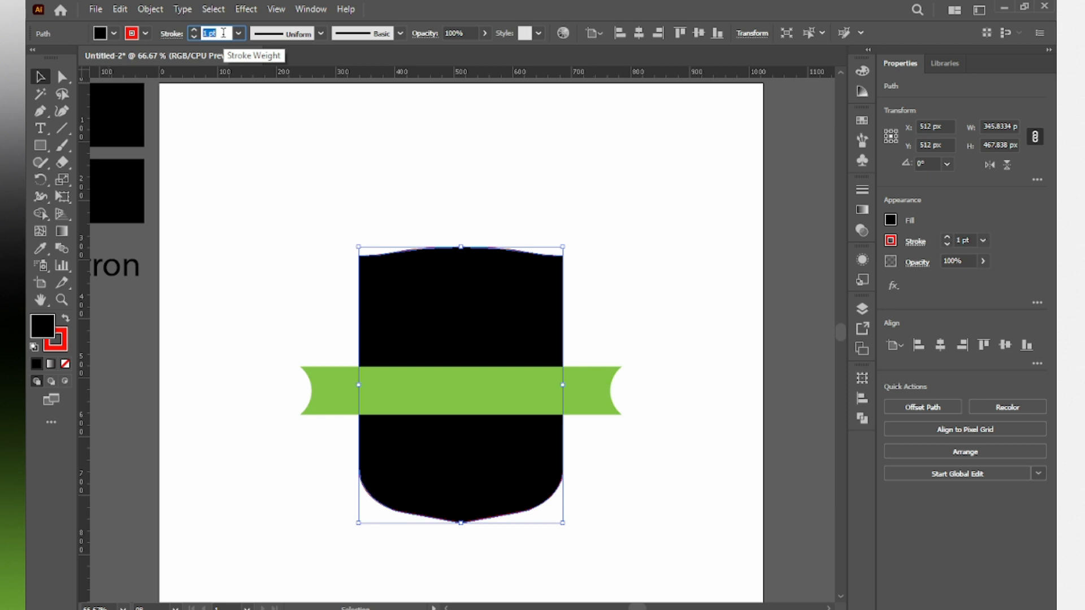
key("Return")
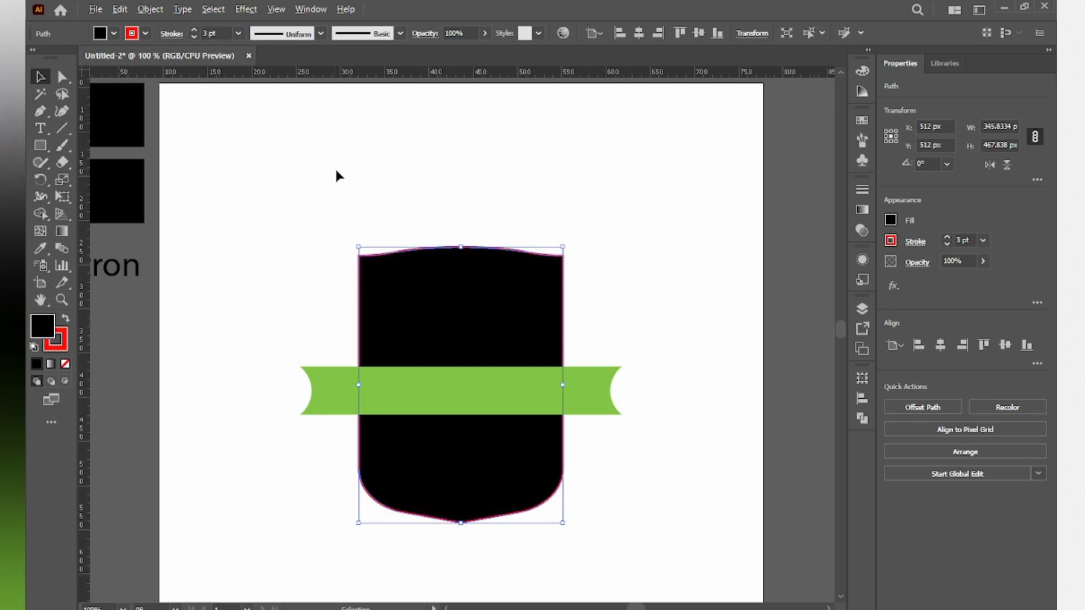
scroll(336, 167, "up", 3)
left_click(162, 33)
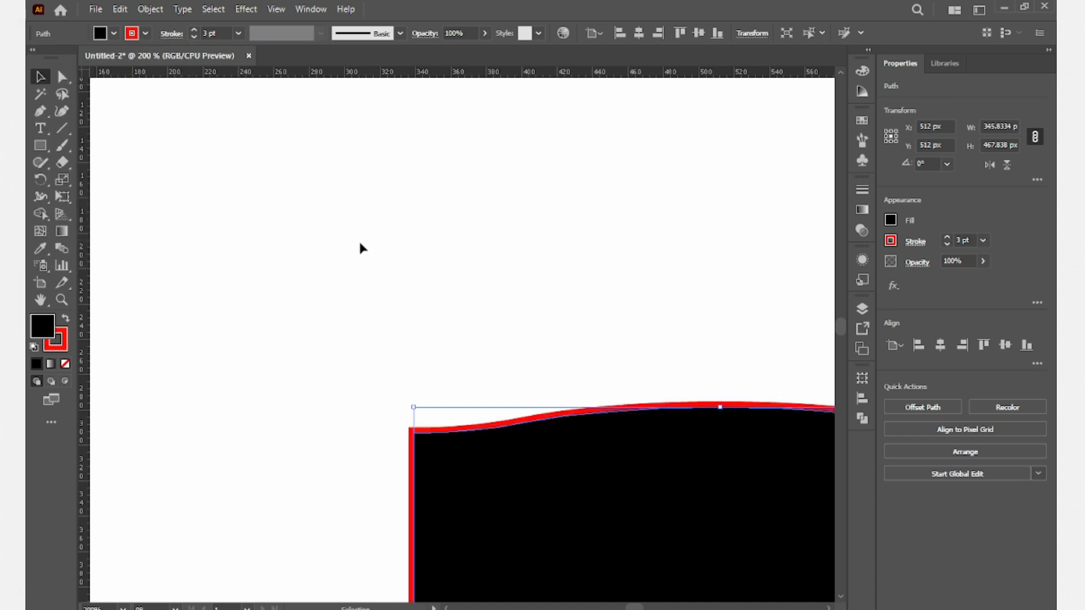
Expand the appearance of the stroked shield and ungroup it into a separate black fill and red border
scroll(358, 239, "down", 2)
left_click_drag(327, 192, 503, 320)
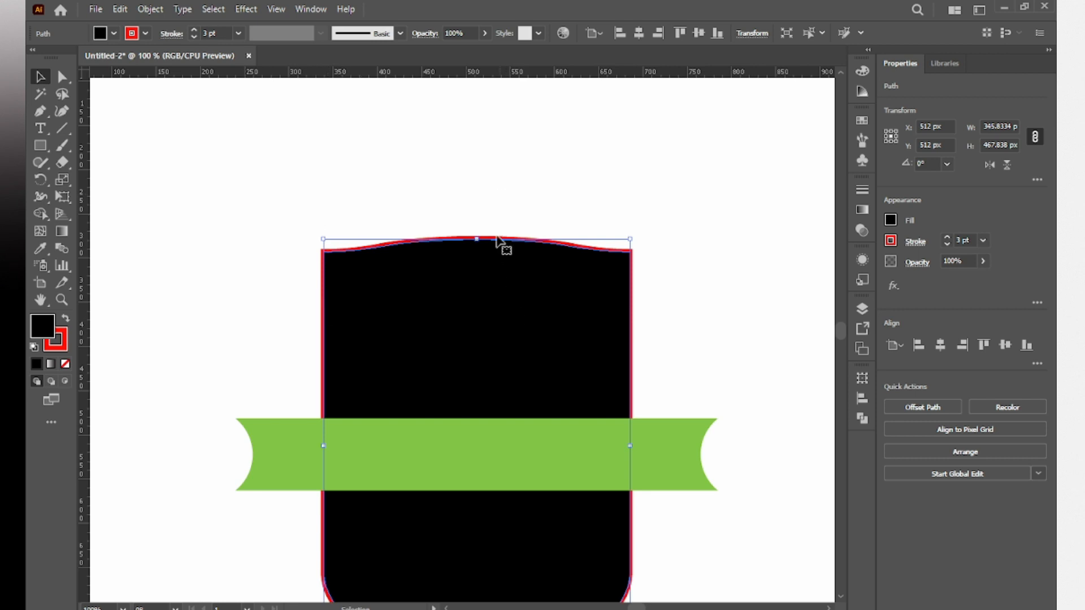
left_click(149, 10)
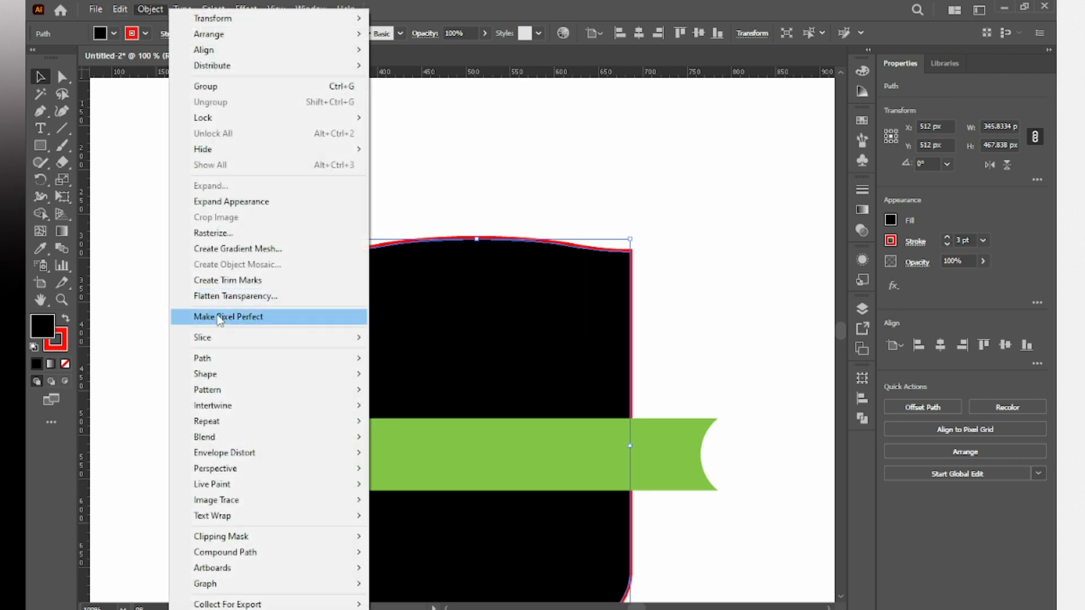
left_click(226, 202)
left_click(388, 192)
left_click_drag(417, 208, 480, 260)
left_click(696, 277)
left_click_drag(704, 259, 546, 341)
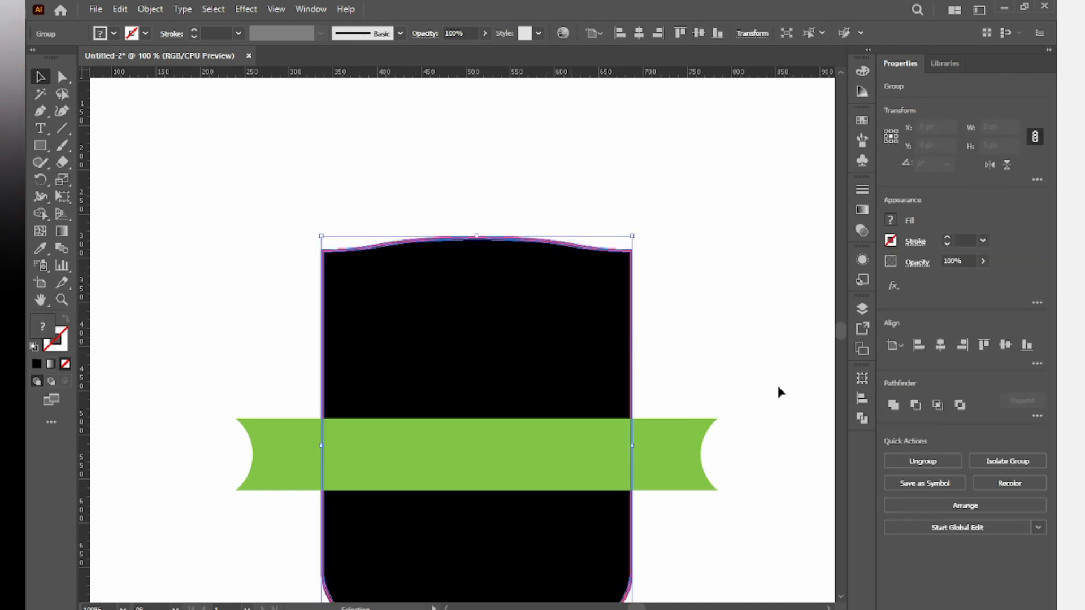
left_click(912, 462)
left_click(703, 261)
left_click_drag(698, 235, 629, 295)
left_click(645, 271)
Offset the path of the shield's red border by 6 px with mitered joins
scroll(634, 281, "up", 4)
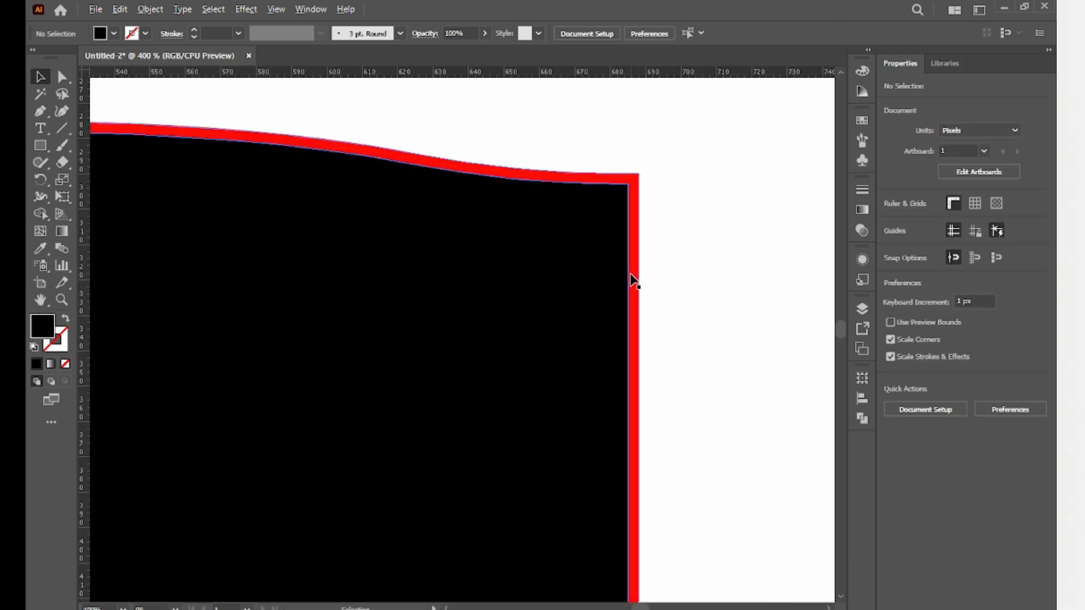
left_click(639, 281)
scroll(638, 277, "down", 4)
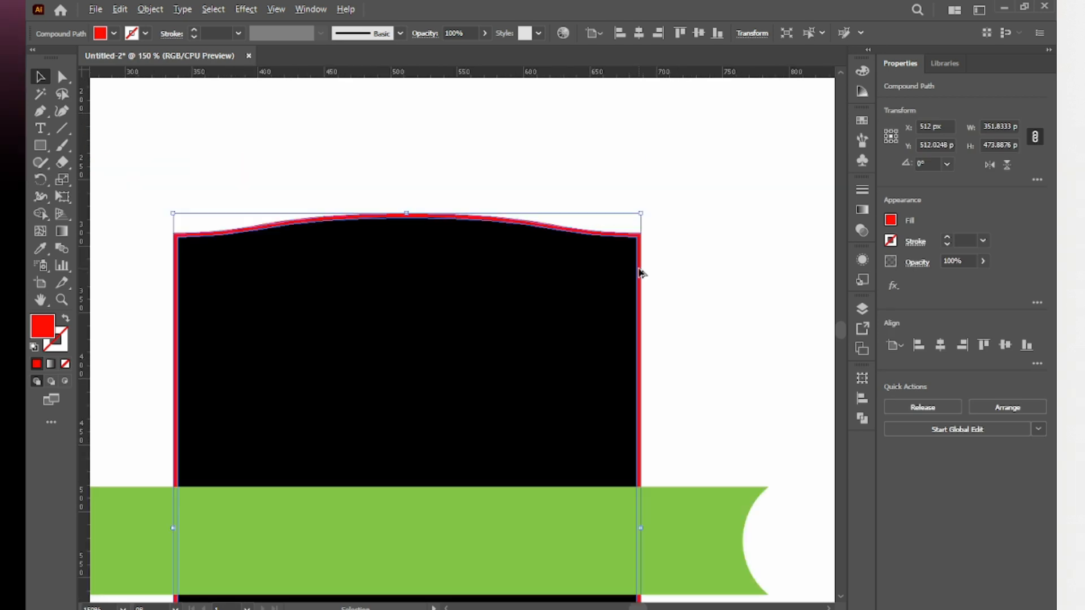
left_click(150, 10)
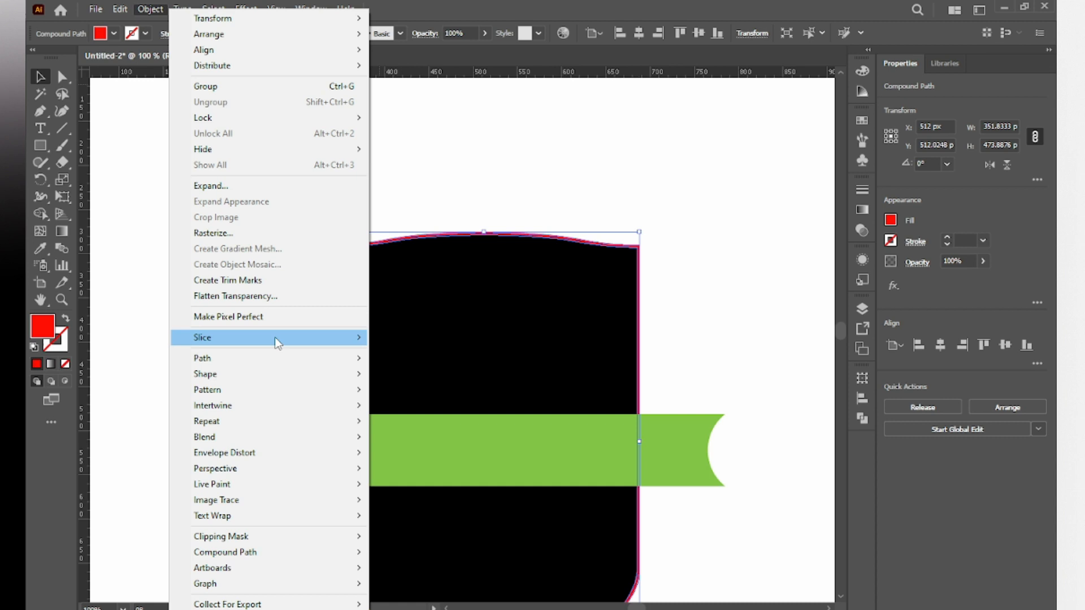
mouse_move(259, 360)
left_click(414, 410)
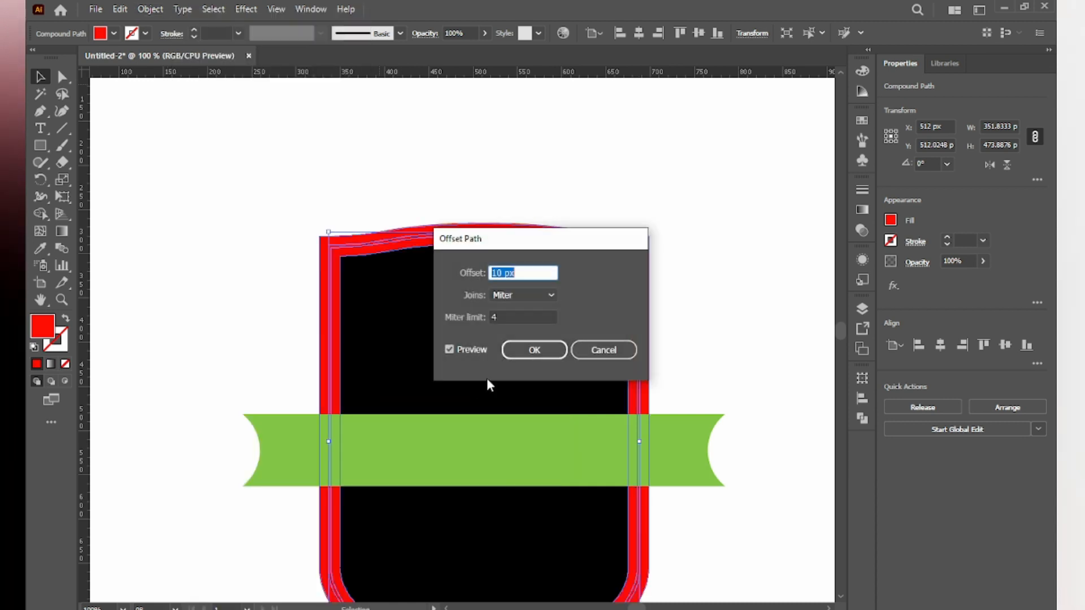
type("6")
left_click(548, 356)
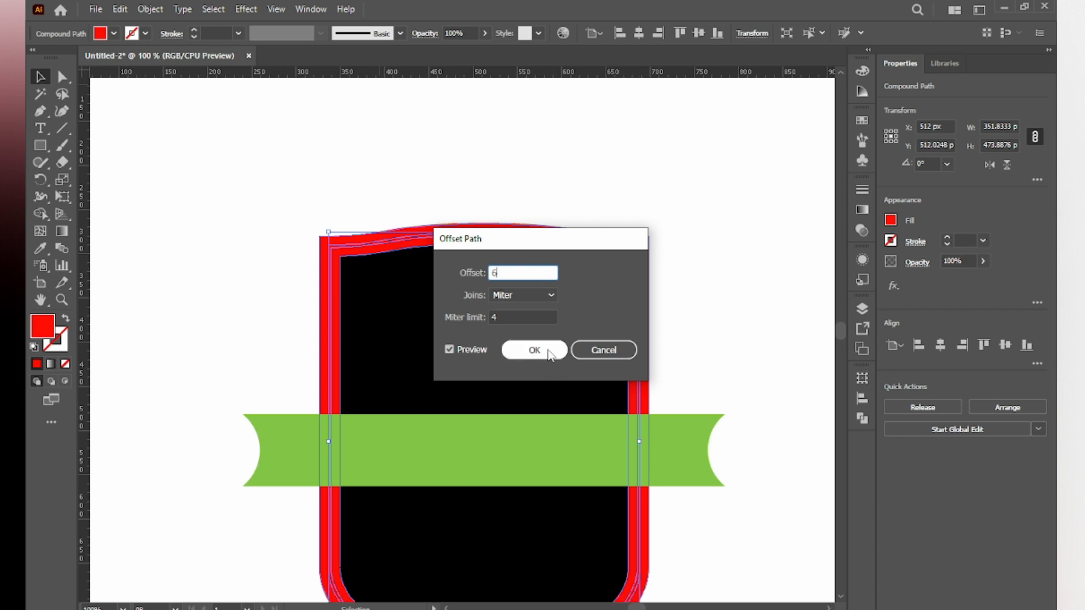
left_click(601, 179)
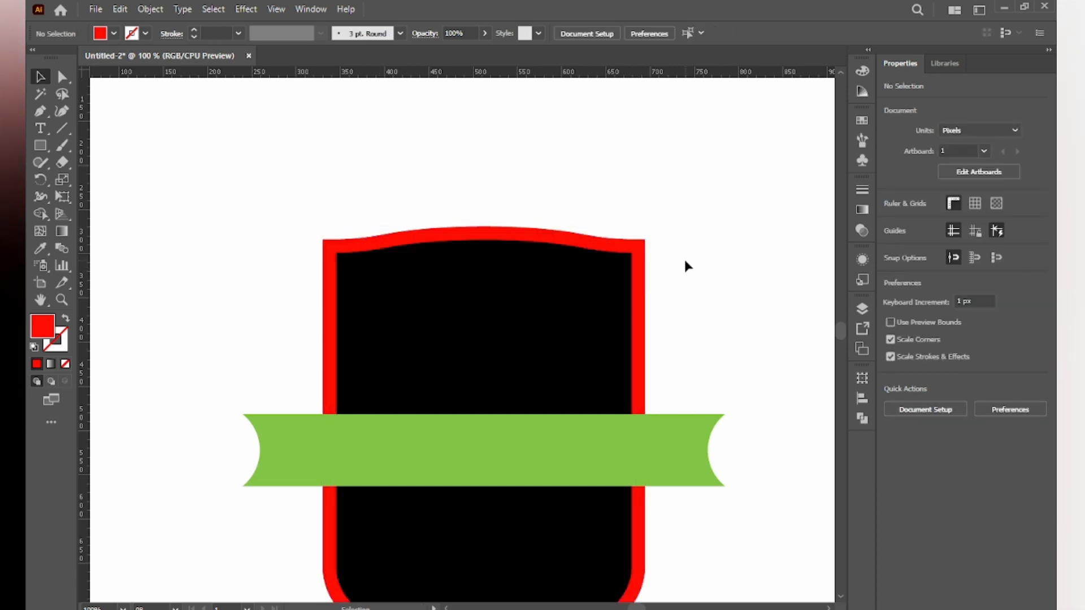
Remove the inner red bands around the shield with the Shape Builder, keeping only the thin outermost red border
scroll(667, 276, "up", 1)
scroll(621, 221, "down", 1)
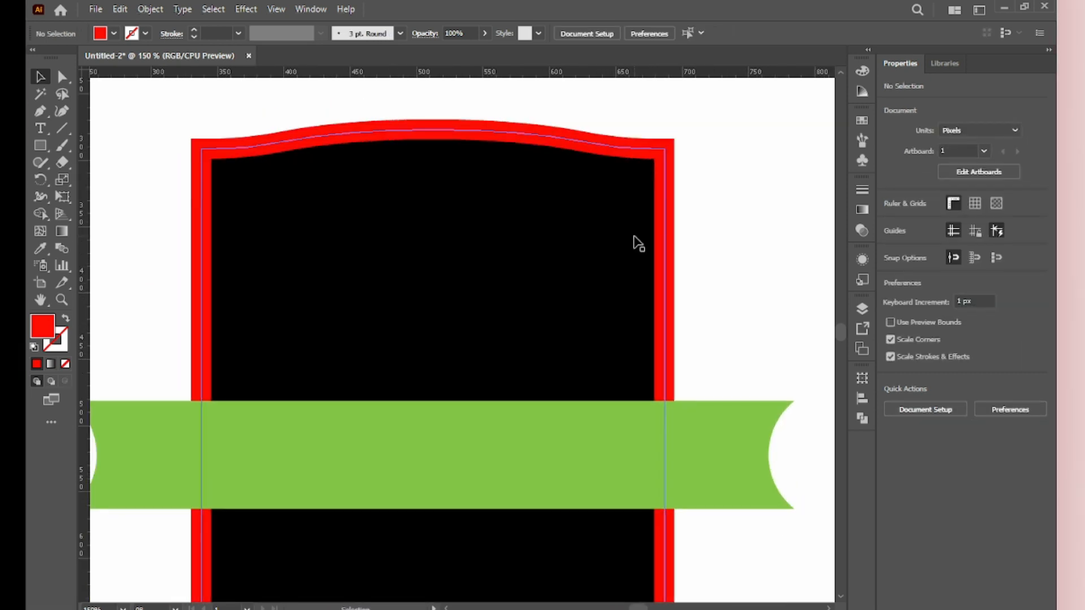
left_click_drag(380, 263, 273, 286)
scroll(378, 201, "up", 2)
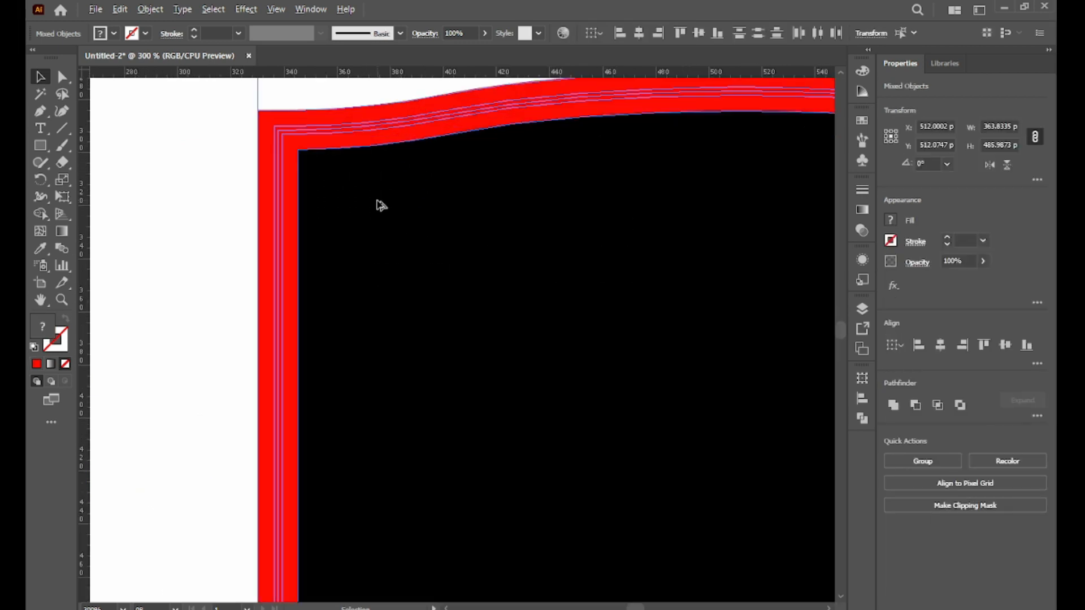
left_click_drag(302, 165, 332, 238)
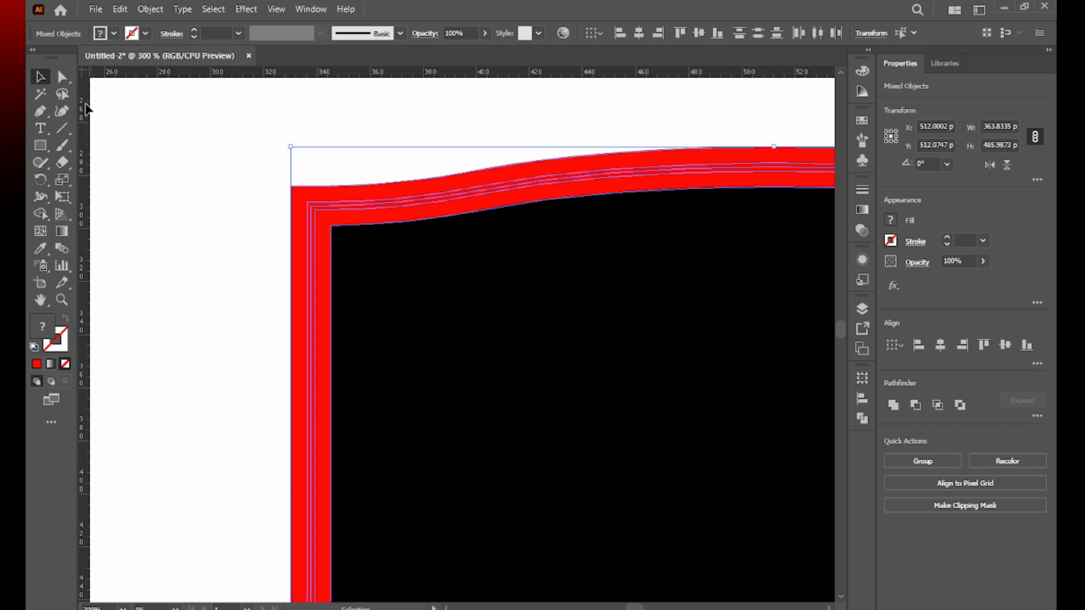
left_click(40, 214)
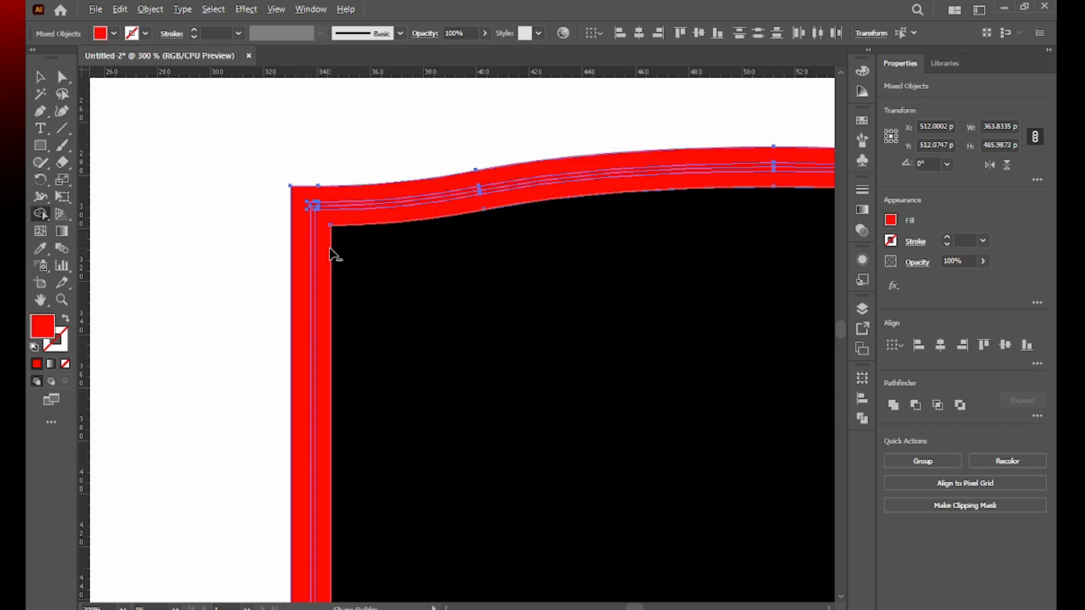
left_click(309, 247, "alt")
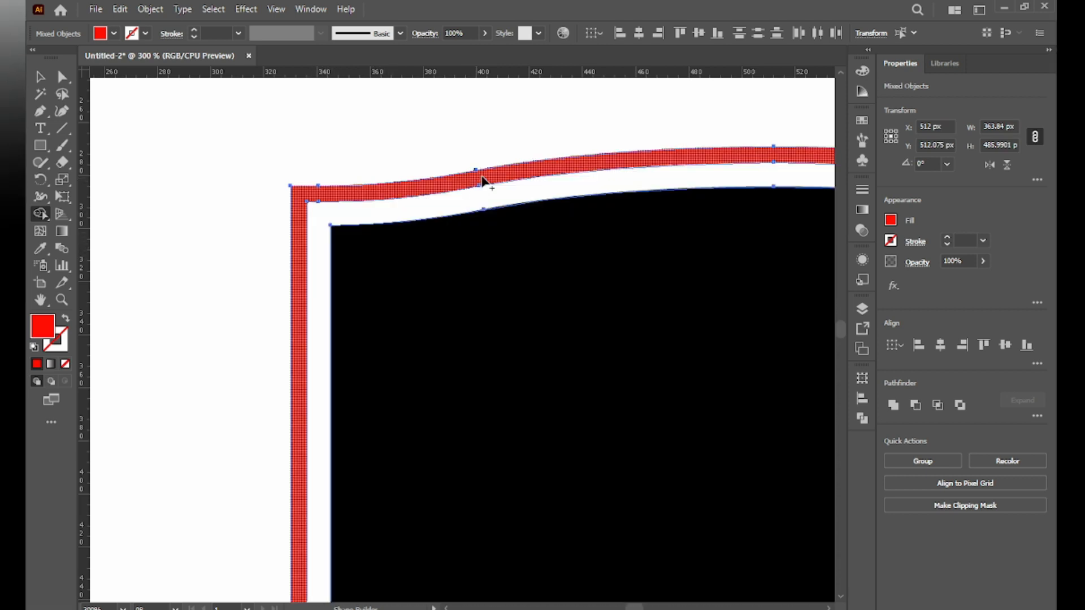
left_click(40, 76)
left_click(267, 108)
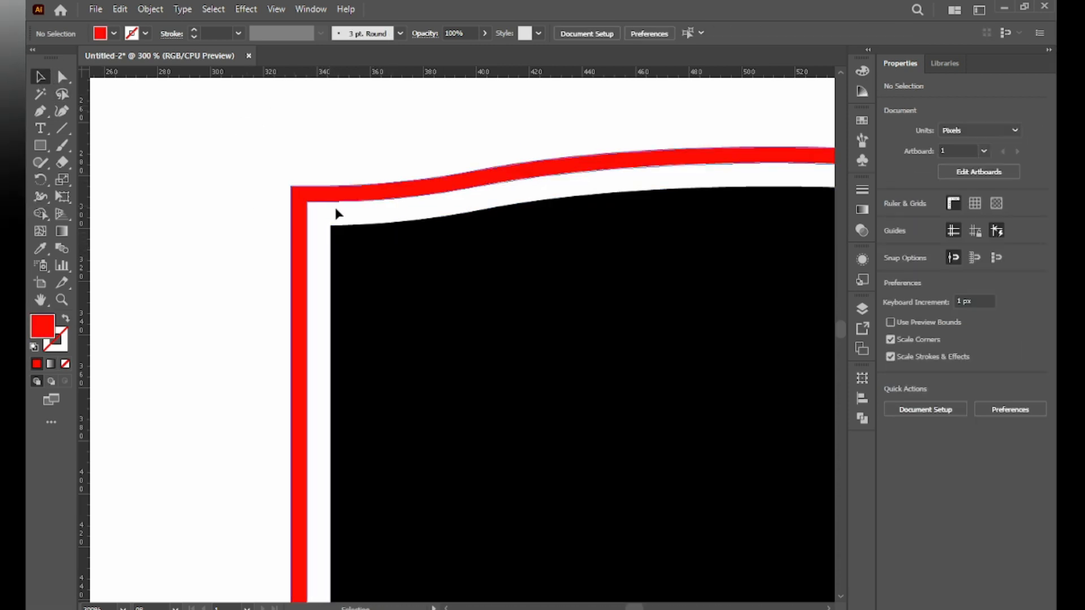
scroll(336, 209, "down", 3)
left_click_drag(414, 252, 461, 333)
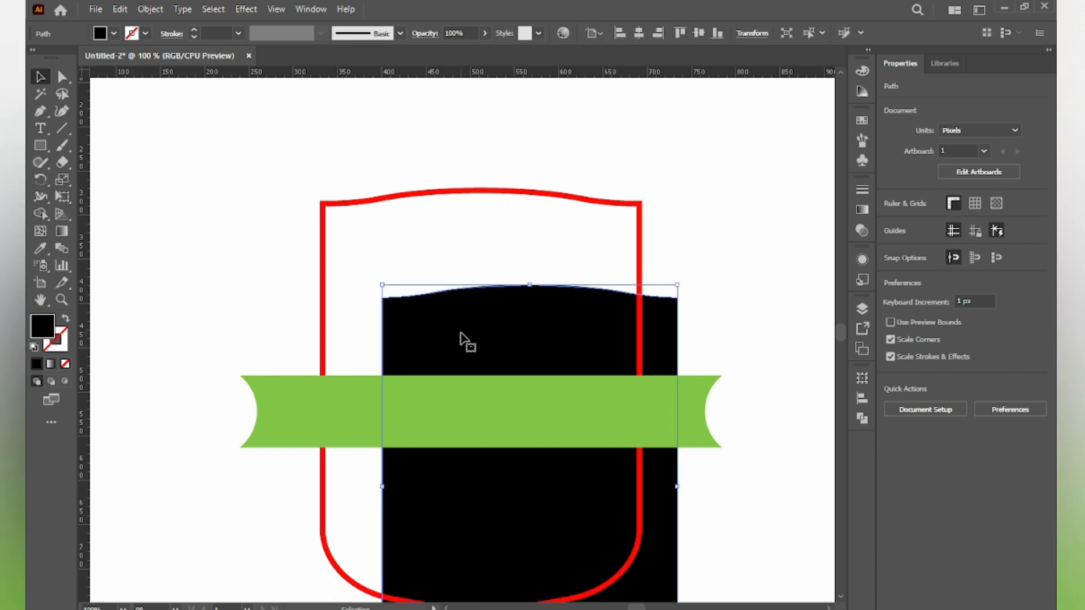
key("ctrl+z")
left_click(653, 197)
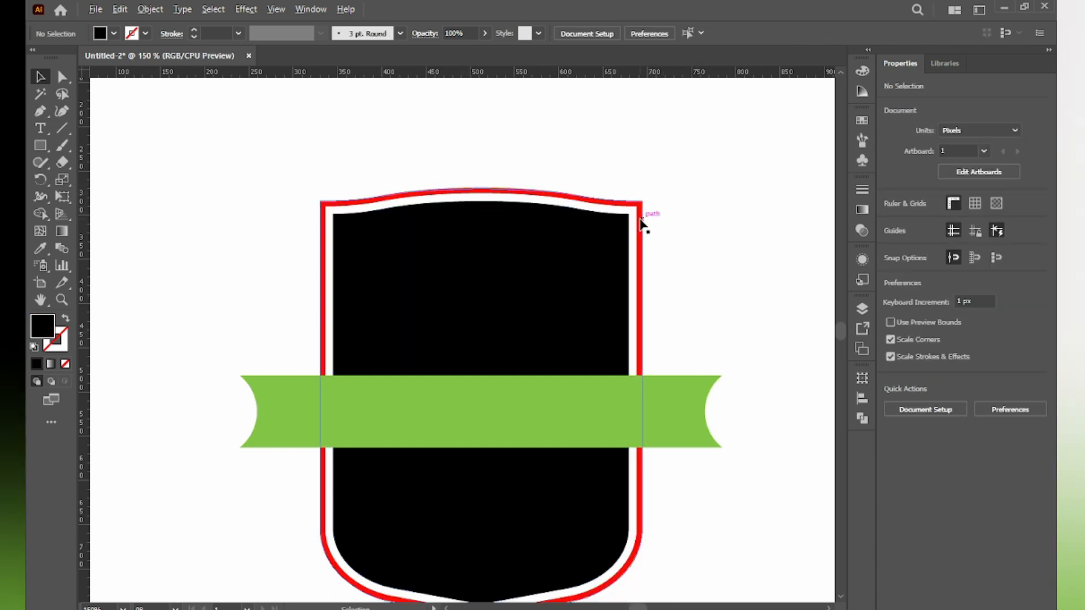
Scale the red border down proportionally about its centre to about 355 × 474 px, narrowing the gap around the shield
scroll(641, 223, "up", 1)
left_click(642, 226)
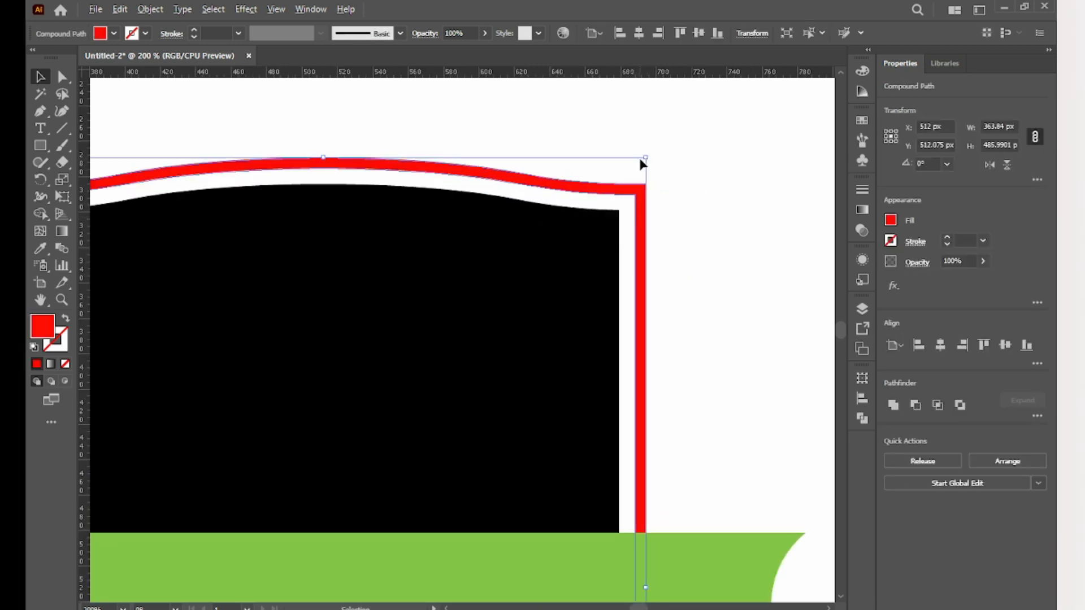
left_click_drag(646, 156, 642, 154)
left_click(678, 160)
scroll(593, 195, "down", 2)
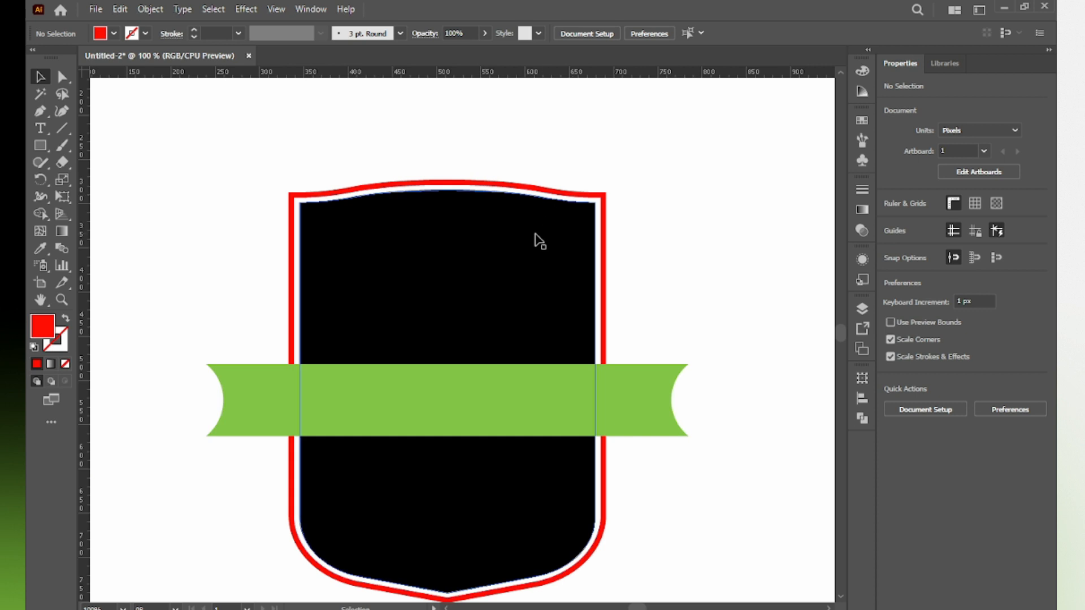
scroll(565, 199, "up", 3)
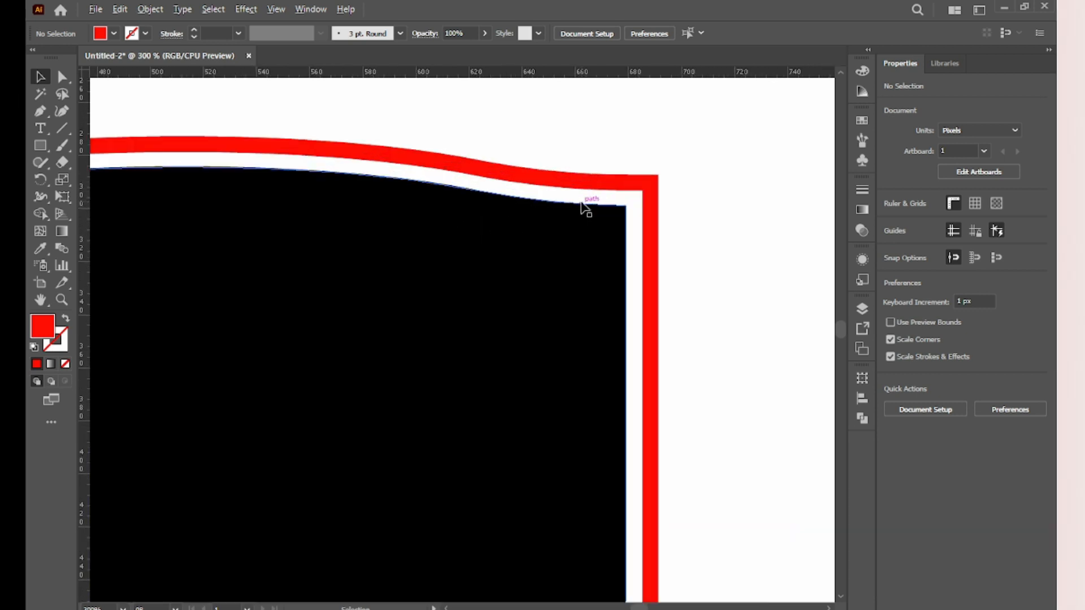
left_click(650, 201)
left_click_drag(658, 137, 655, 138)
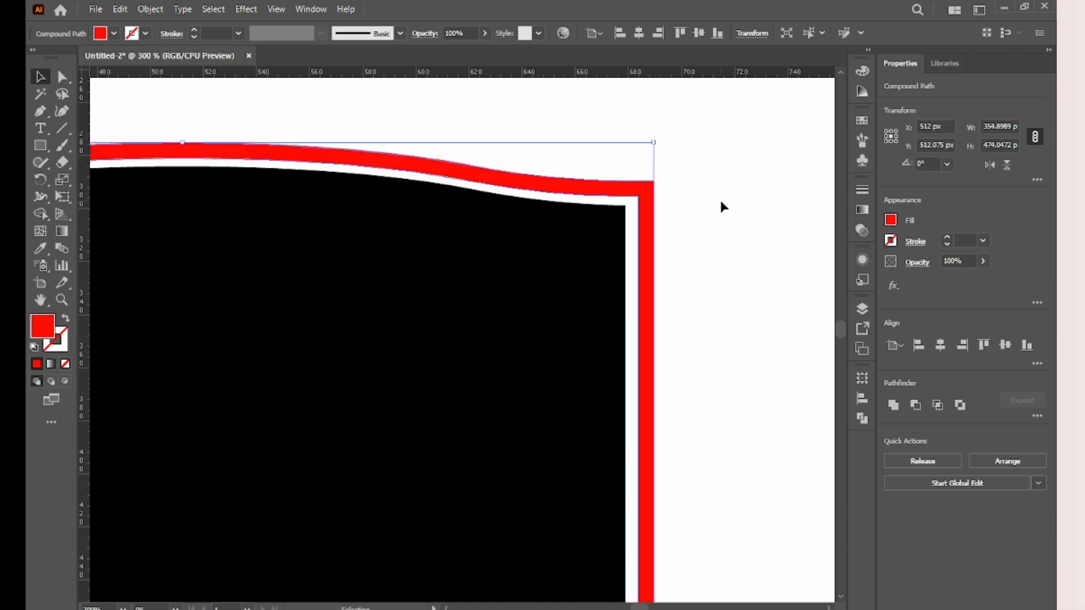
key("ctrl+0")
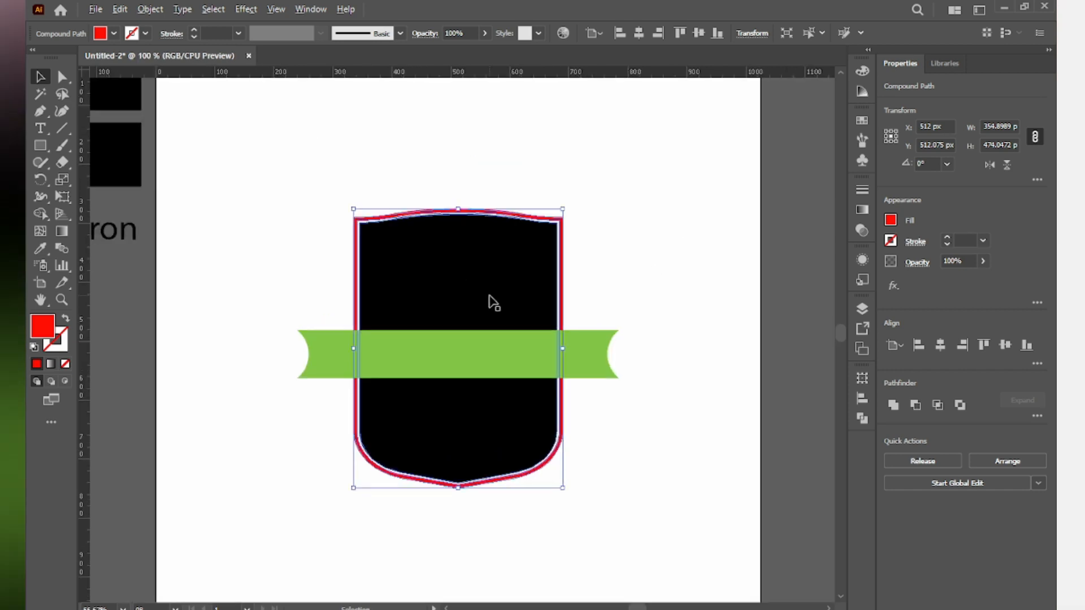
key("ctrl+equal")
key("ctrl+equal")
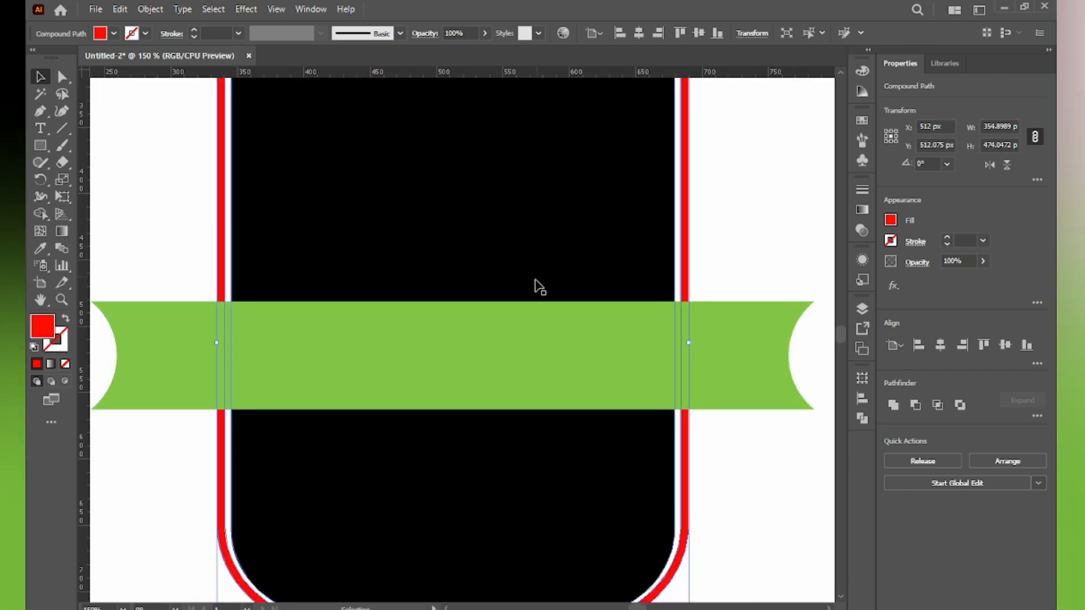
key("ctrl+minus")
left_click(674, 237)
Offset the path of the green ribbon by 3 px with mitered joins
left_click(519, 340)
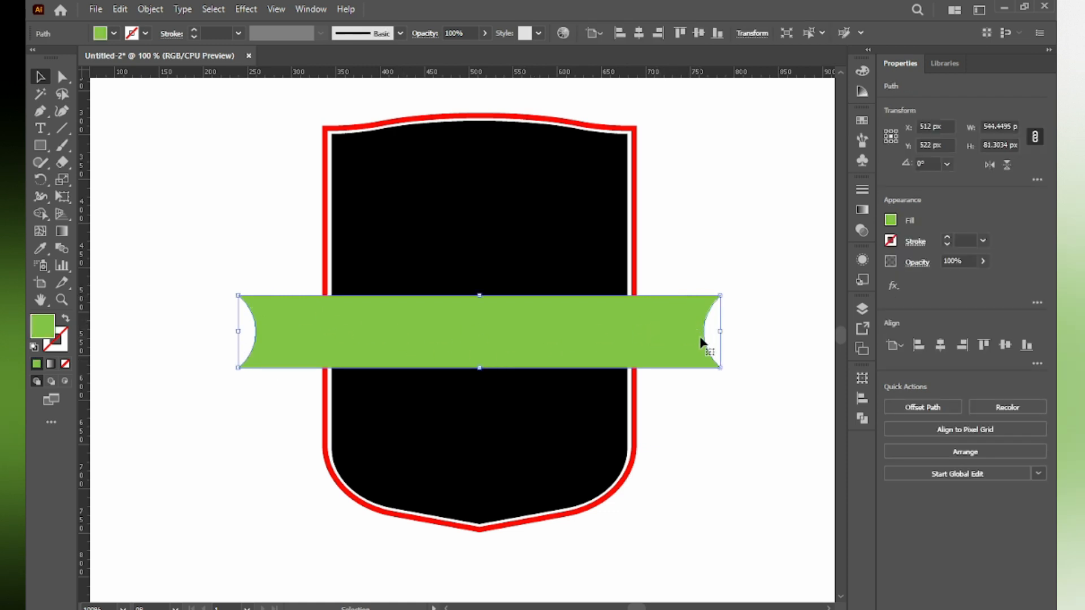
left_click(144, 13)
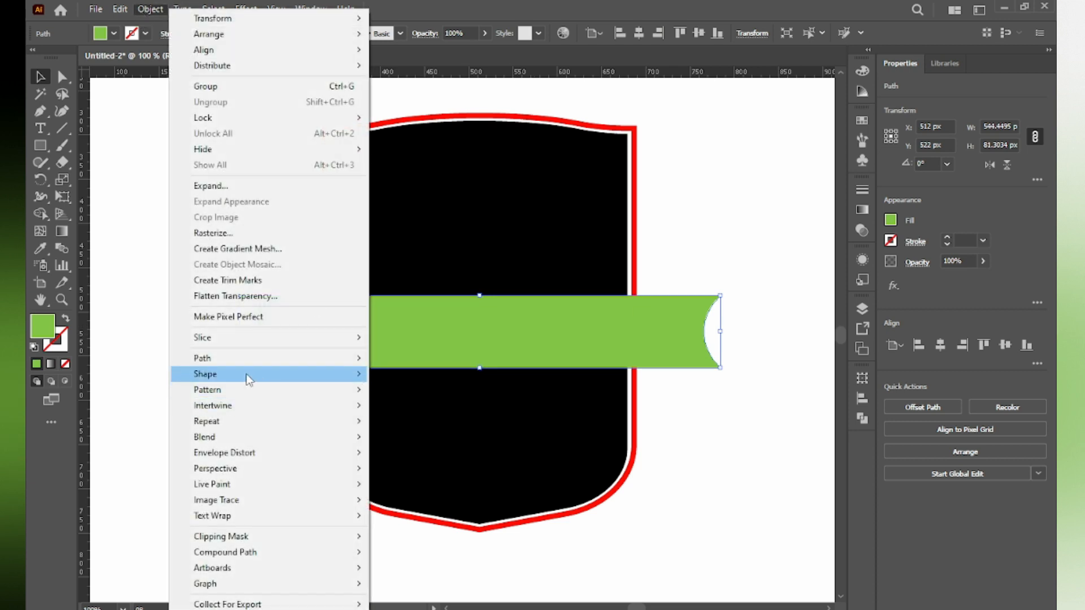
mouse_move(221, 382)
mouse_move(220, 358)
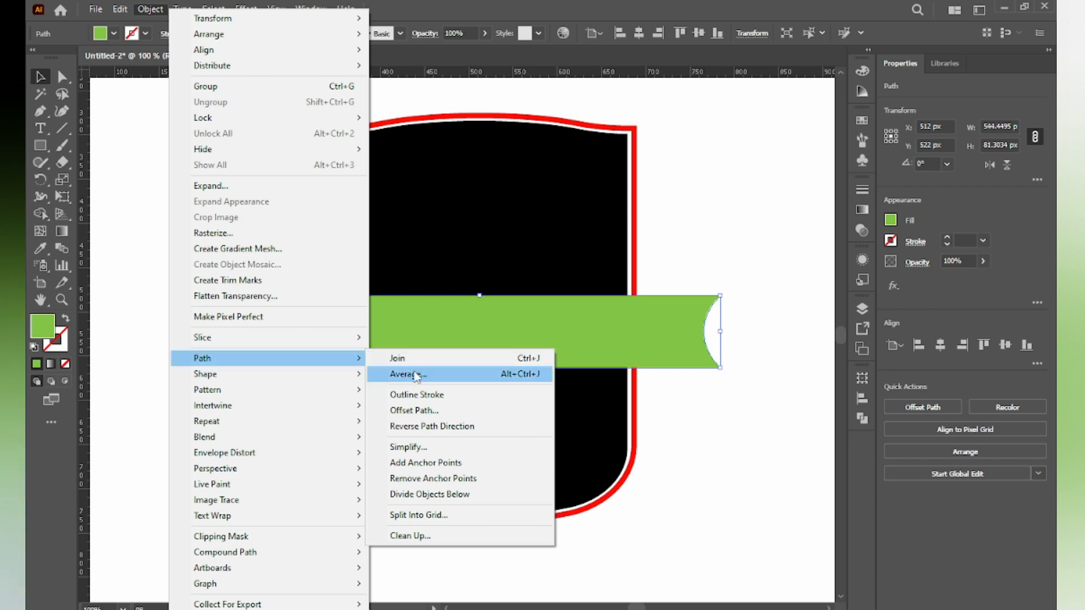
left_click(421, 410)
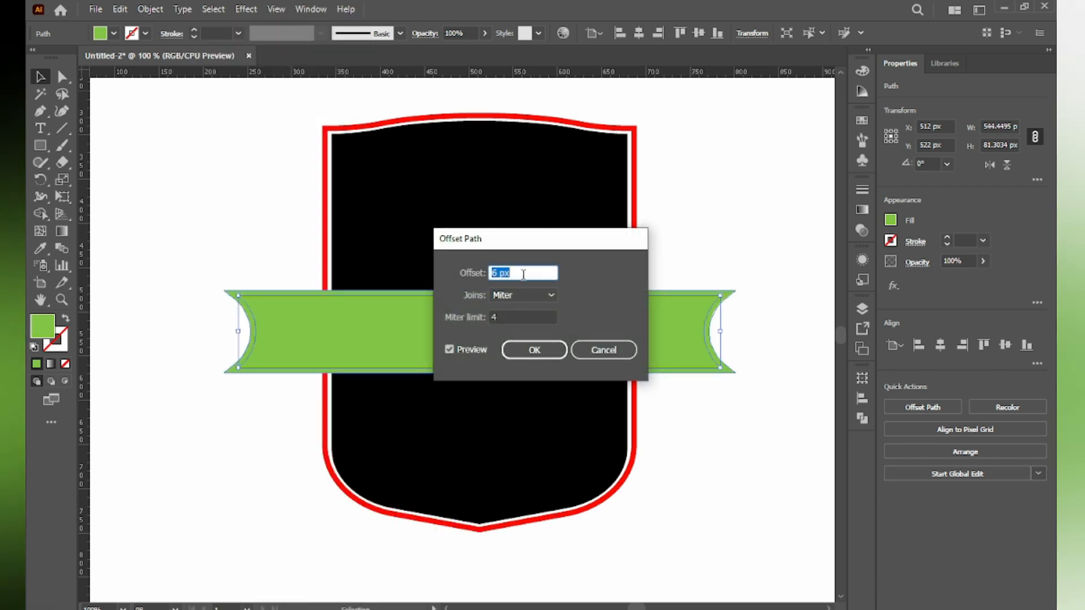
type("3")
left_click(547, 354)
left_click(719, 231)
Cut away the ribbon's offset band along the shield and on the ribbon's left end with the Shape Builder, working on all badge shapes
left_click_drag(748, 226, 121, 441)
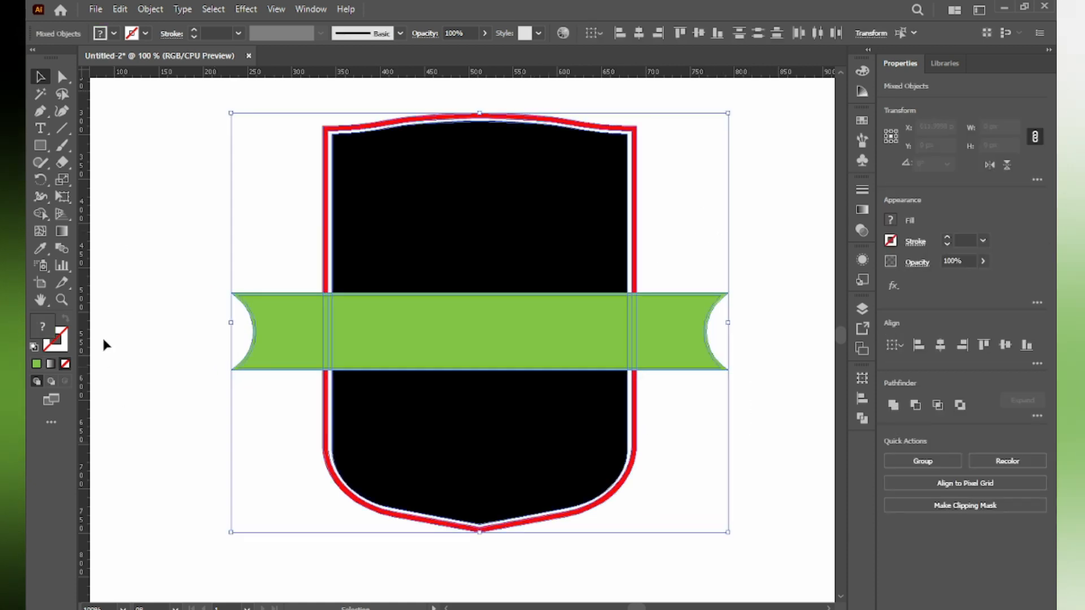
left_click(38, 213)
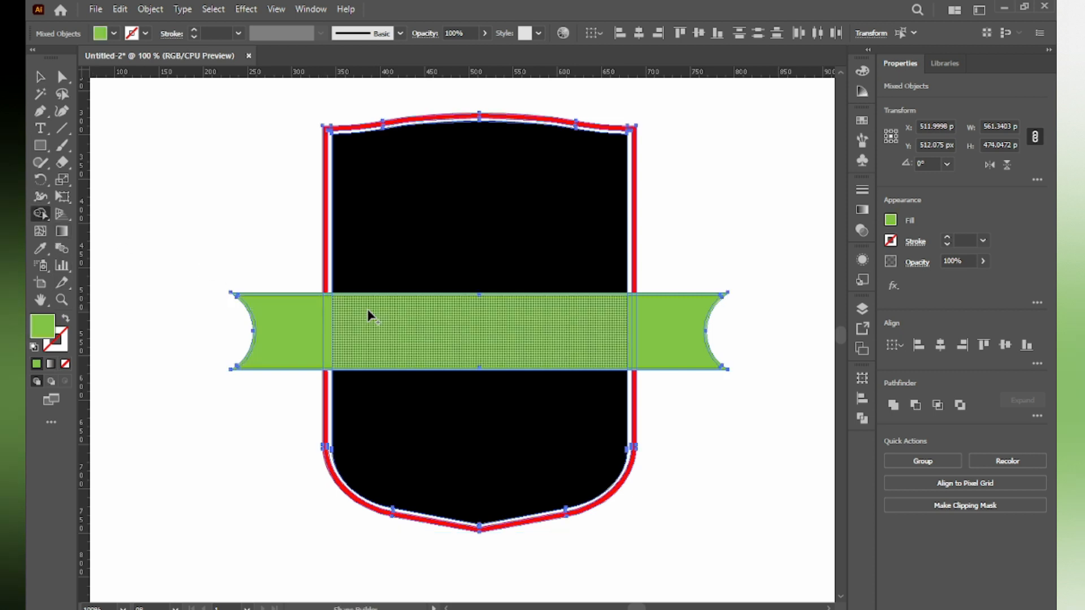
scroll(347, 294, "up", 1)
scroll(347, 294, "up", 2)
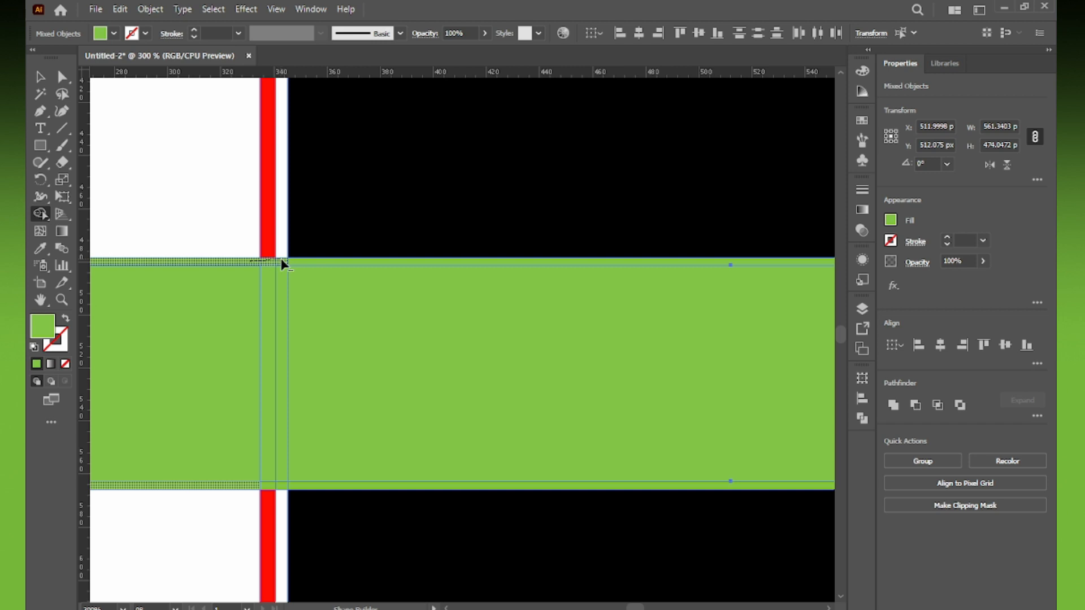
left_click_drag(299, 262, 304, 497)
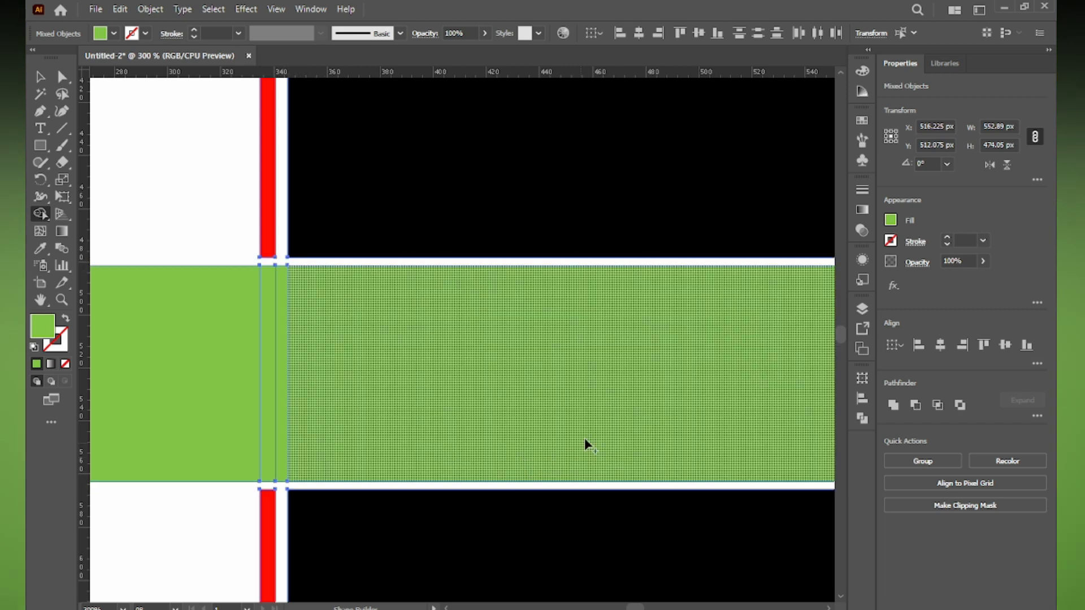
Remove the remaining offset band around the ribbon's right end with the Shape Builder, and deselect the artwork
scroll(619, 418, "down", 2)
scroll(714, 421, "right", 5)
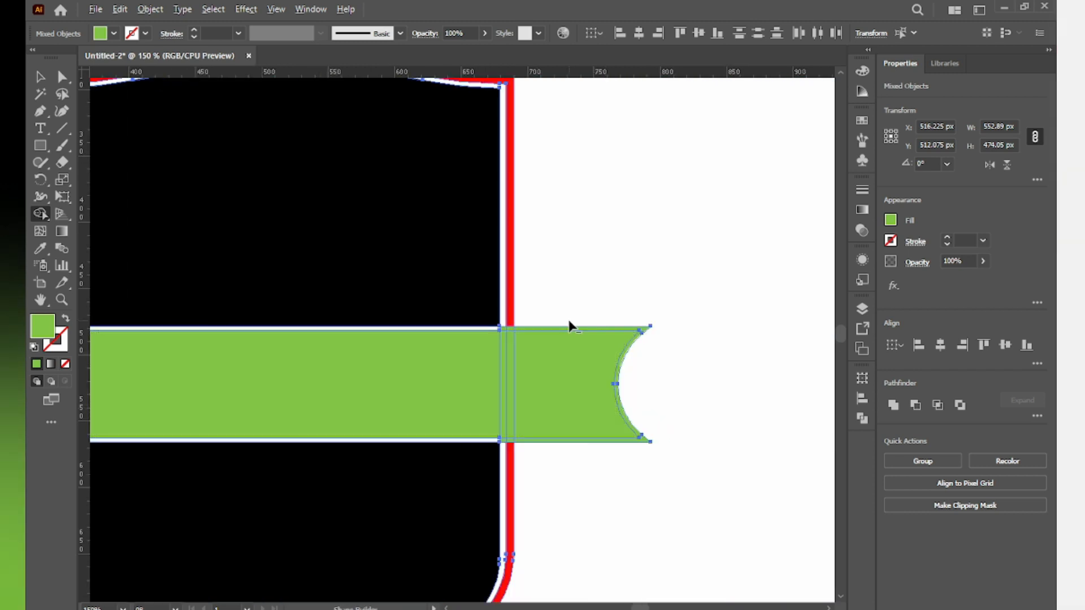
scroll(568, 320, "up", 2)
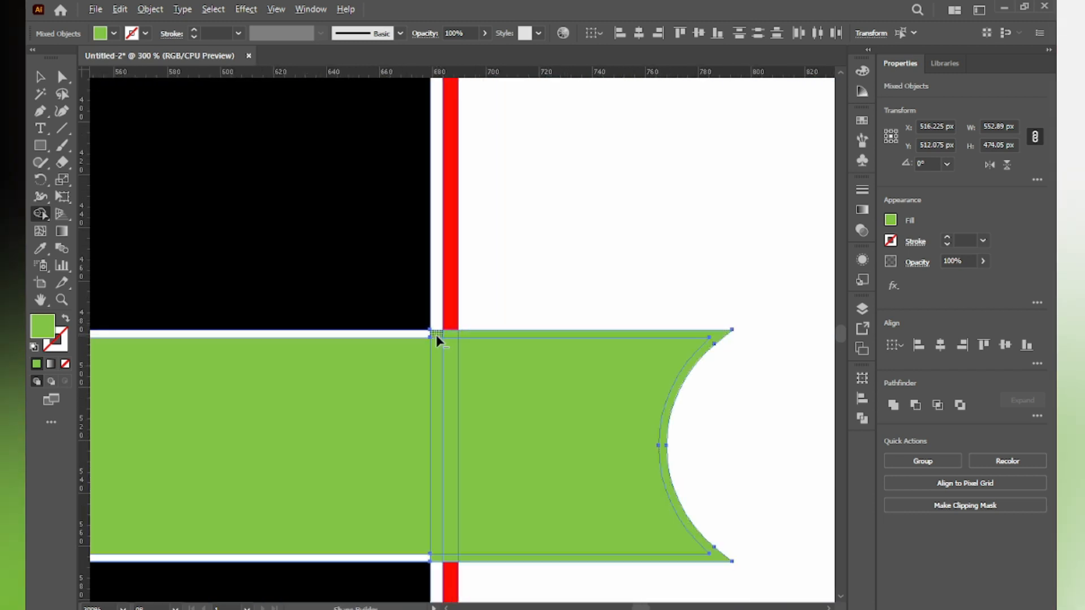
left_click(470, 334, "alt")
scroll(460, 455, "down", 2)
scroll(441, 449, "left", 6)
scroll(354, 419, "down", 1)
left_click_drag(169, 415, 718, 399)
left_click(40, 77)
left_click(121, 178)
scroll(221, 322, "down", 1)
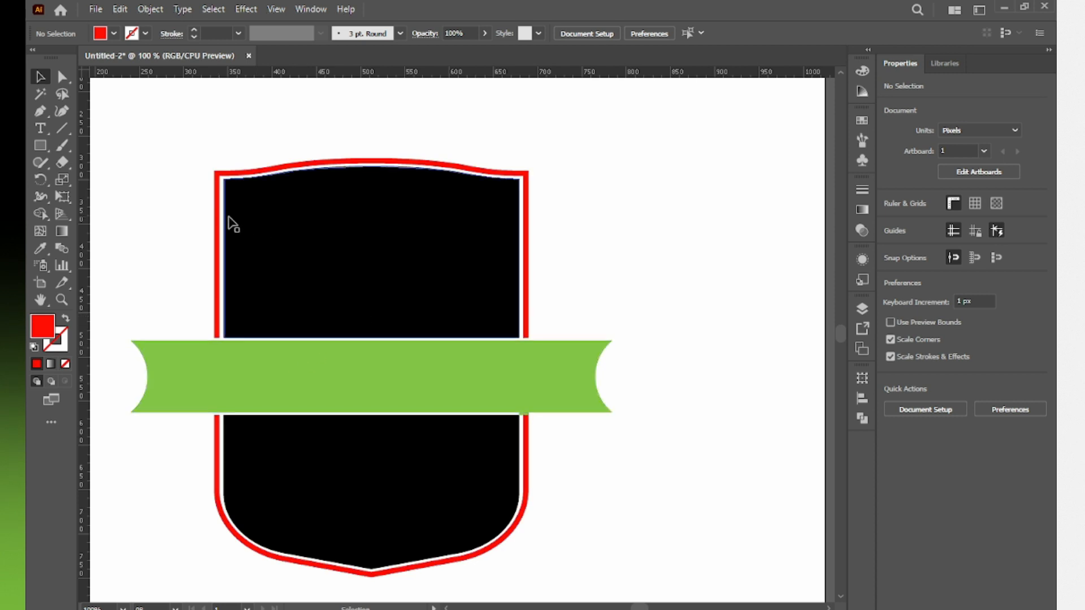
Place a copy of the Theatron text on the green ribbon and set its font to Gotham-Black
scroll(257, 395, "down", 1)
left_click_drag(247, 419, 313, 388)
left_click_drag(256, 279, 306, 295)
scroll(300, 283, "down", 1)
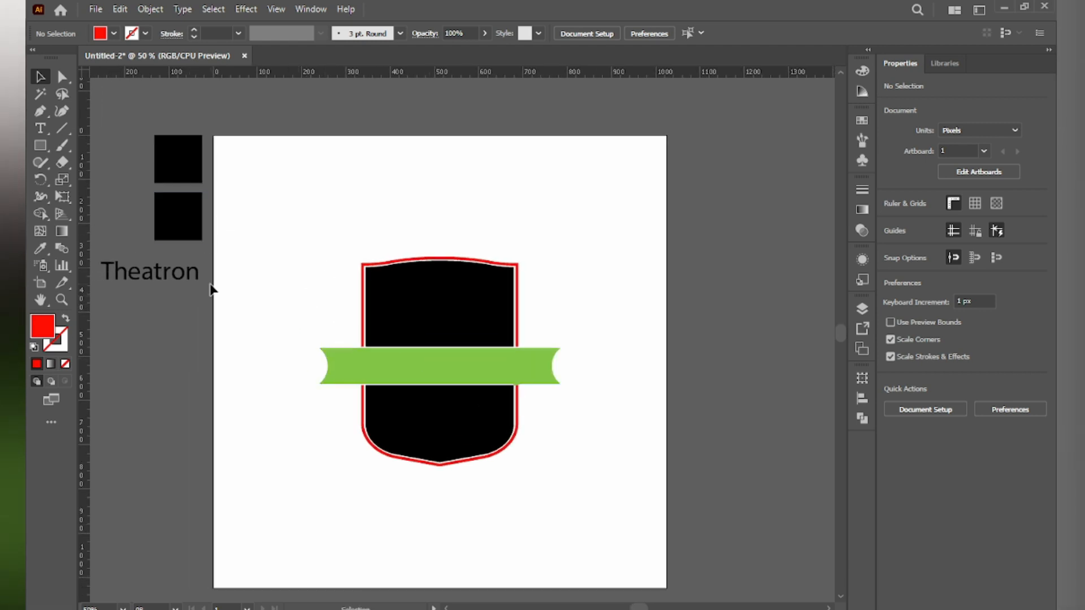
left_click_drag(137, 279, 462, 401)
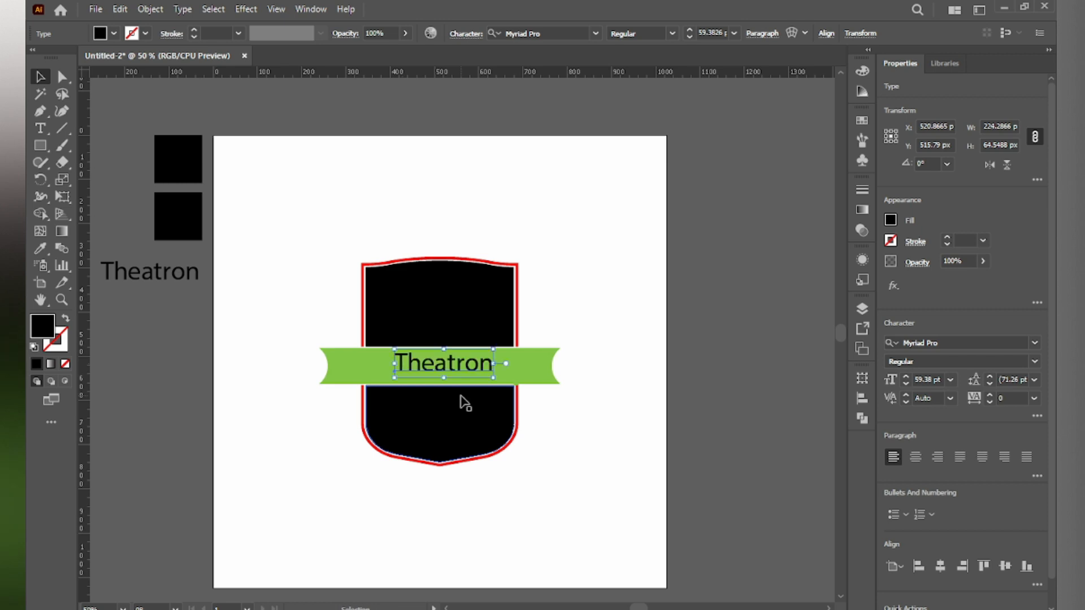
left_click(564, 35)
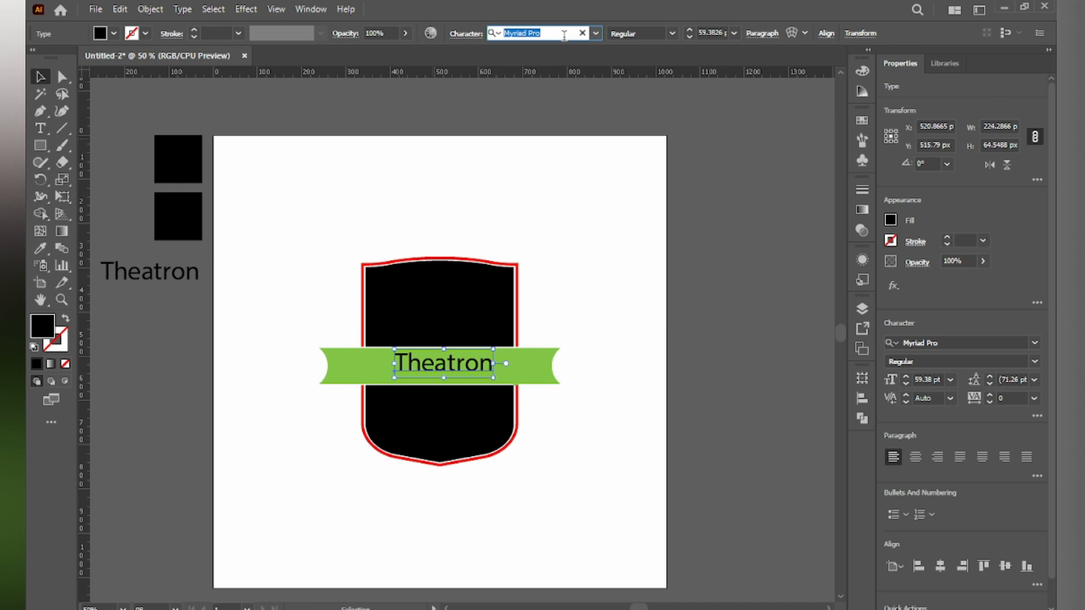
type("goth")
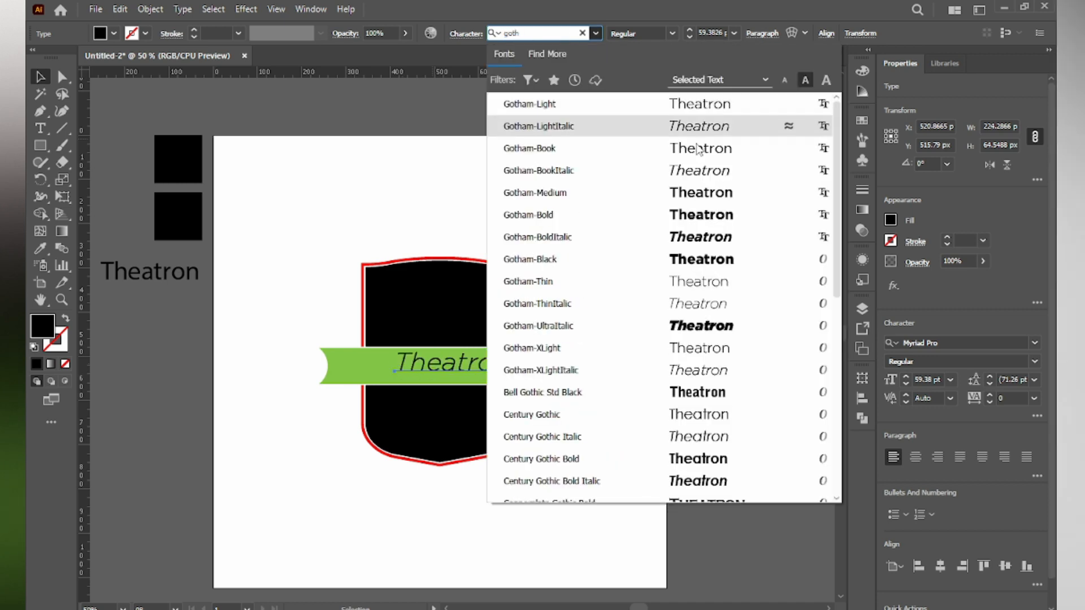
left_click(649, 262)
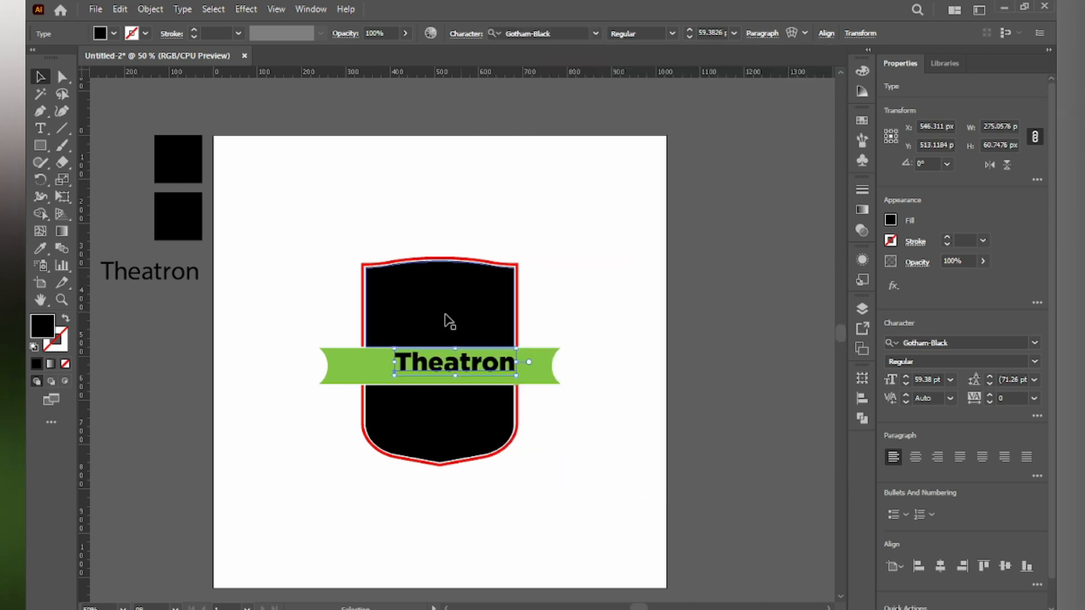
Convert the ribbon's Theatron text to outlines, centring it horizontally on the artboard and vertically on the ribbon
right_click(446, 377)
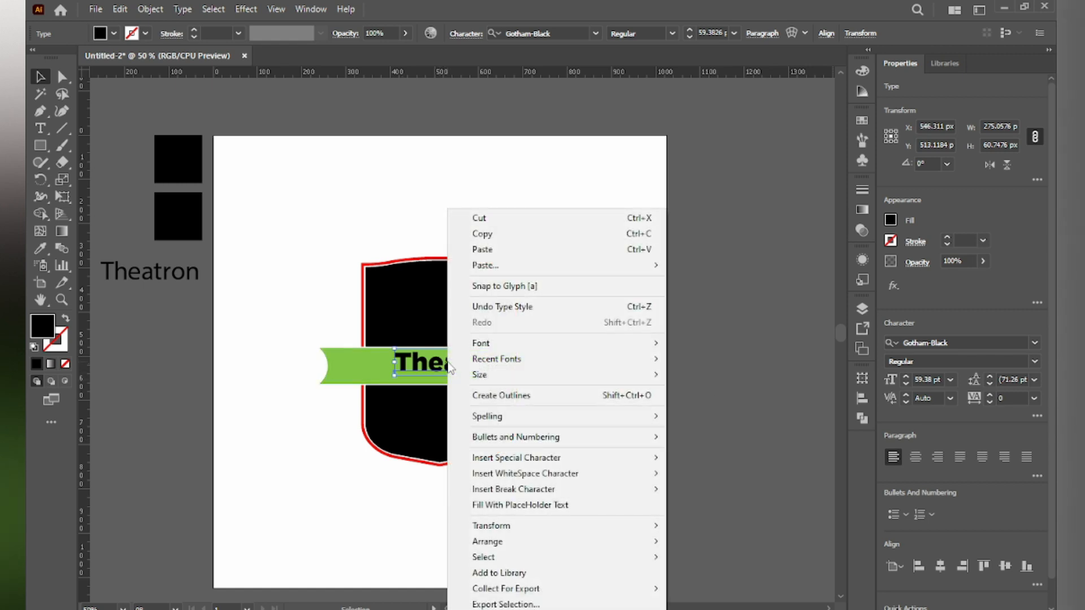
left_click(498, 396)
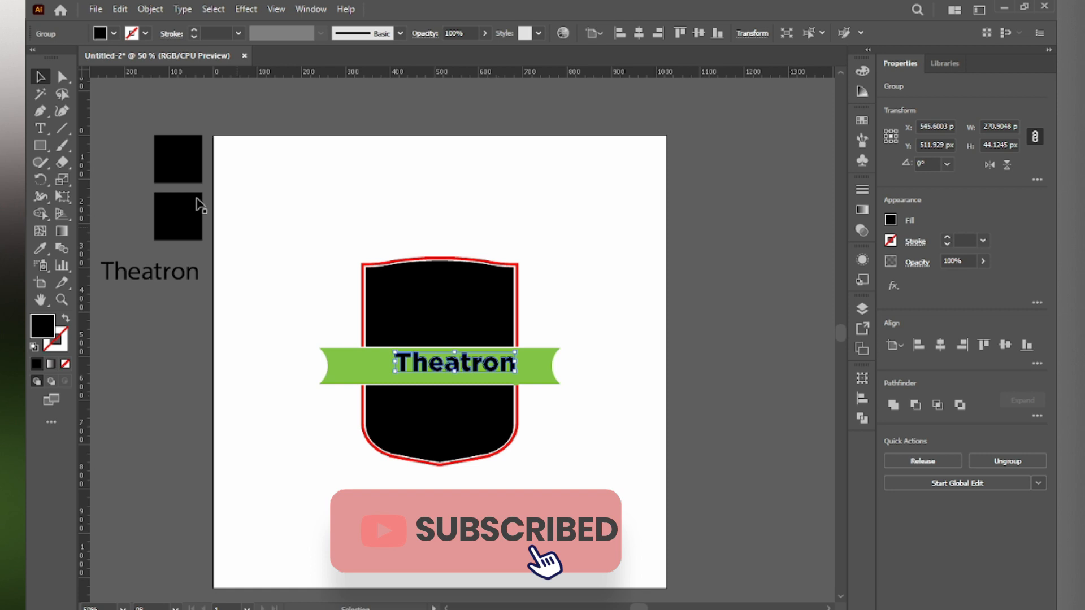
left_click(639, 33)
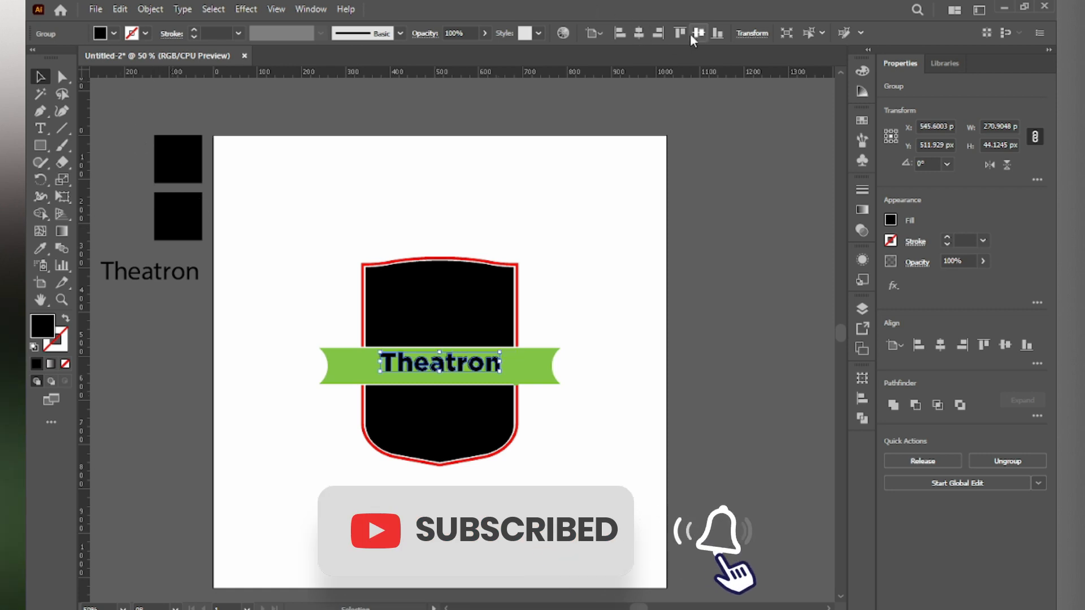
left_click_drag(596, 373, 492, 359)
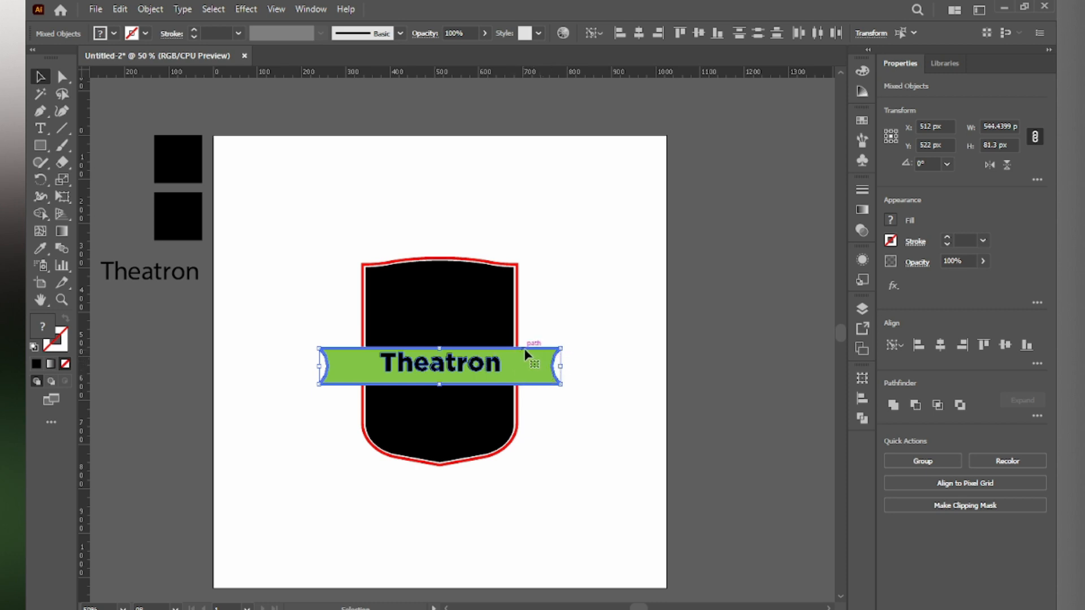
left_click(699, 34)
left_click(591, 242)
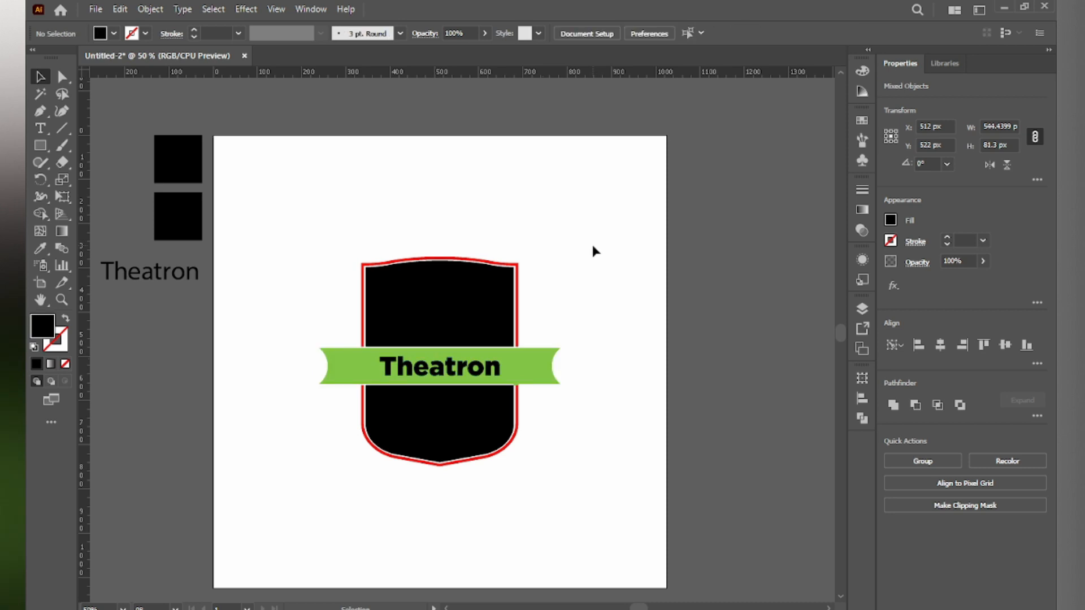
Enlarge the outlined Theatron lettering proportionally about its centre until it spans the full width of the red border
scroll(481, 377, "up", 3)
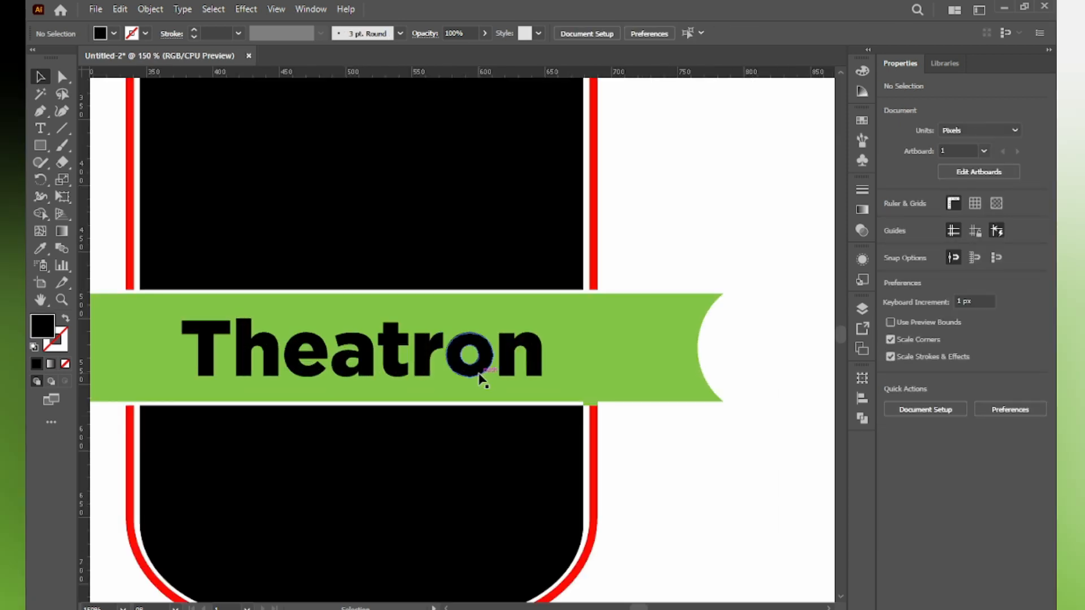
scroll(481, 378, "down", 2)
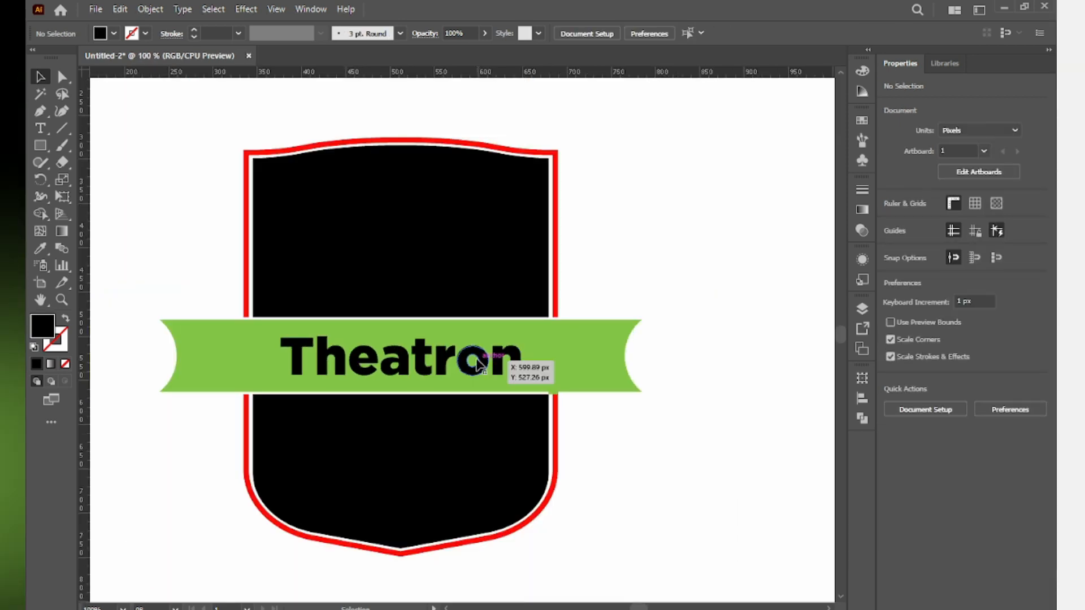
left_click(479, 367)
left_click_drag(524, 357, 560, 357)
left_click(664, 272)
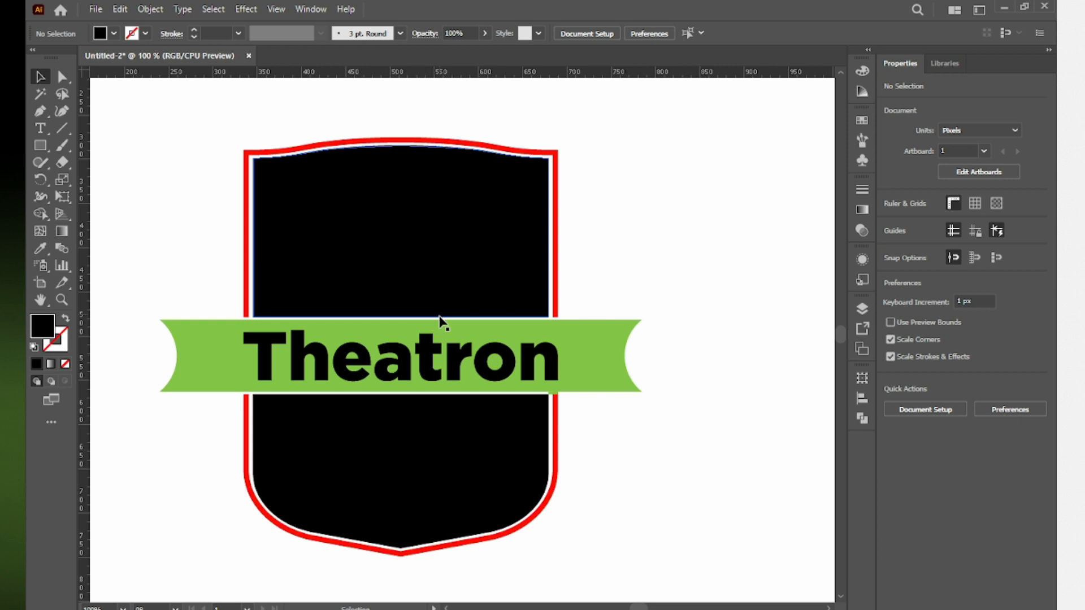
Start an unfilled, black-stroked Pen path beyond the shield's upper right corner, with a left edge about 123 px tall and a top edge about 98 px wide
key("space")
left_click_drag(485, 253, 543, 296)
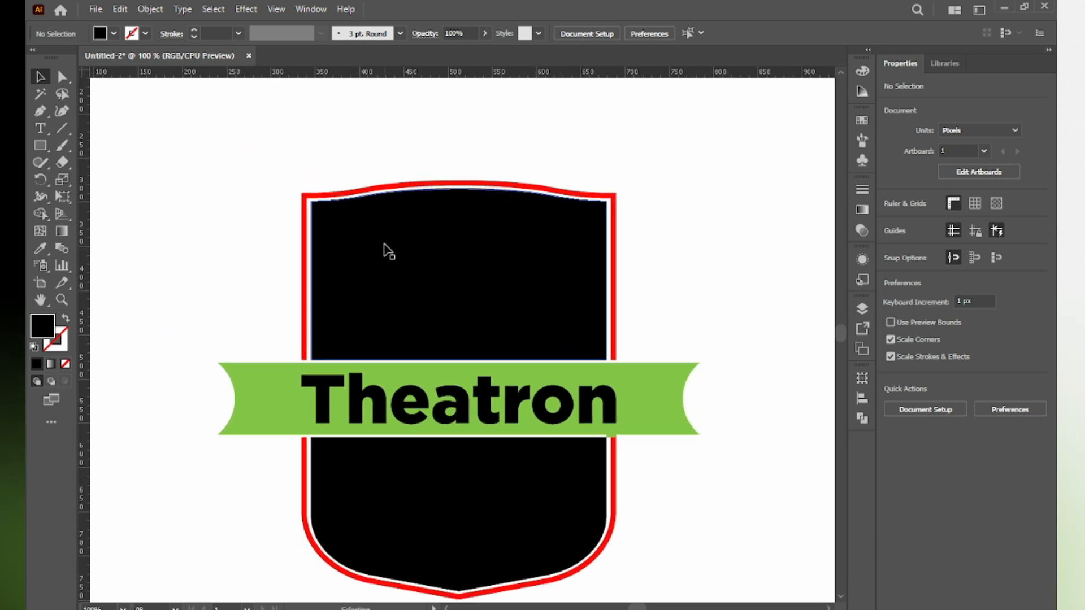
scroll(318, 245, "up", 2)
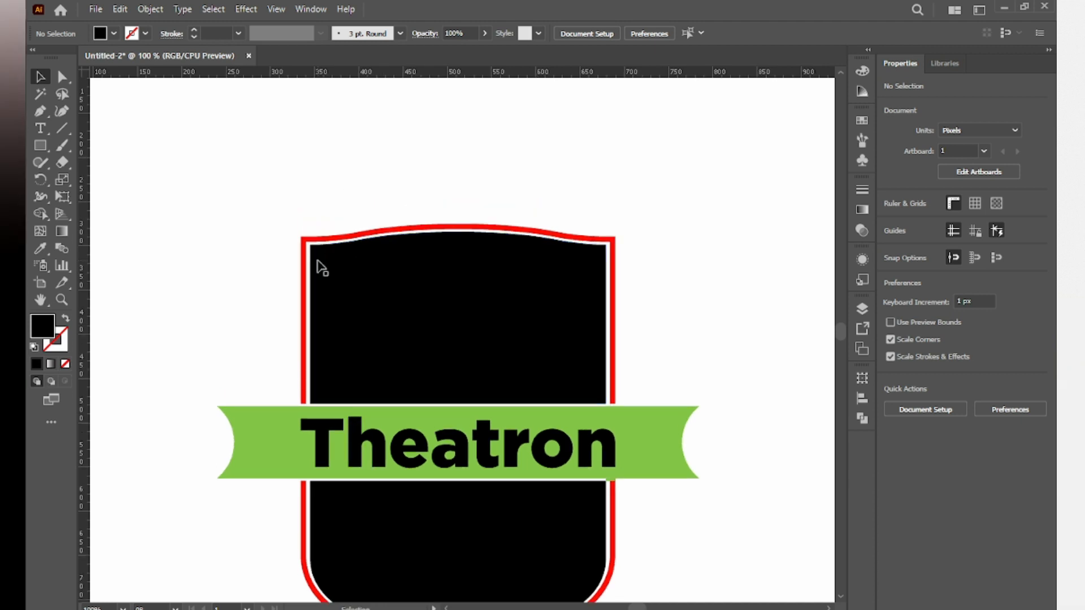
left_click(39, 113)
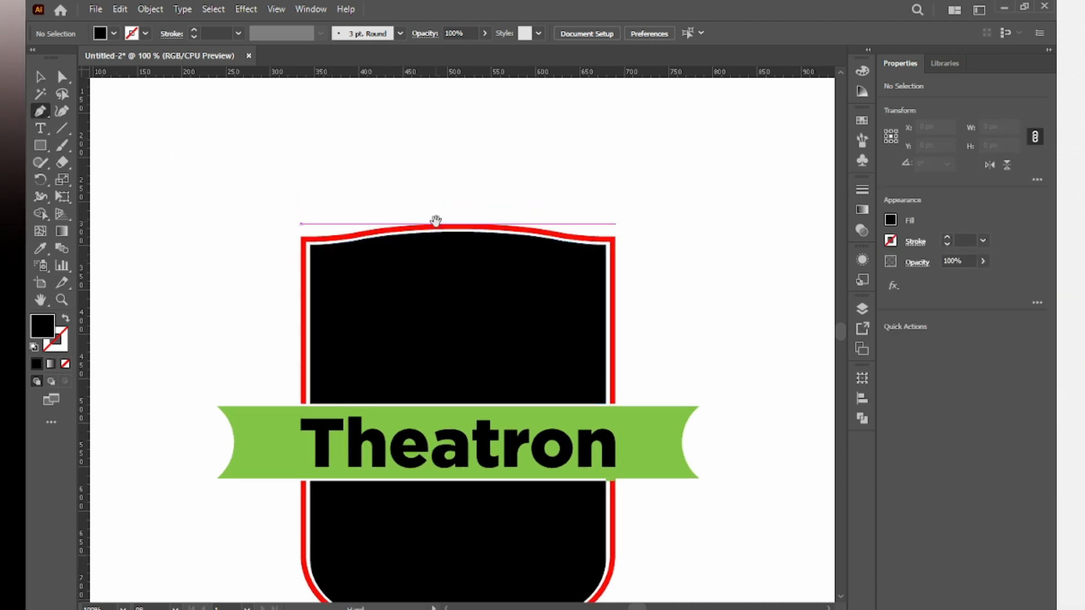
left_click_drag(436, 221, 279, 153)
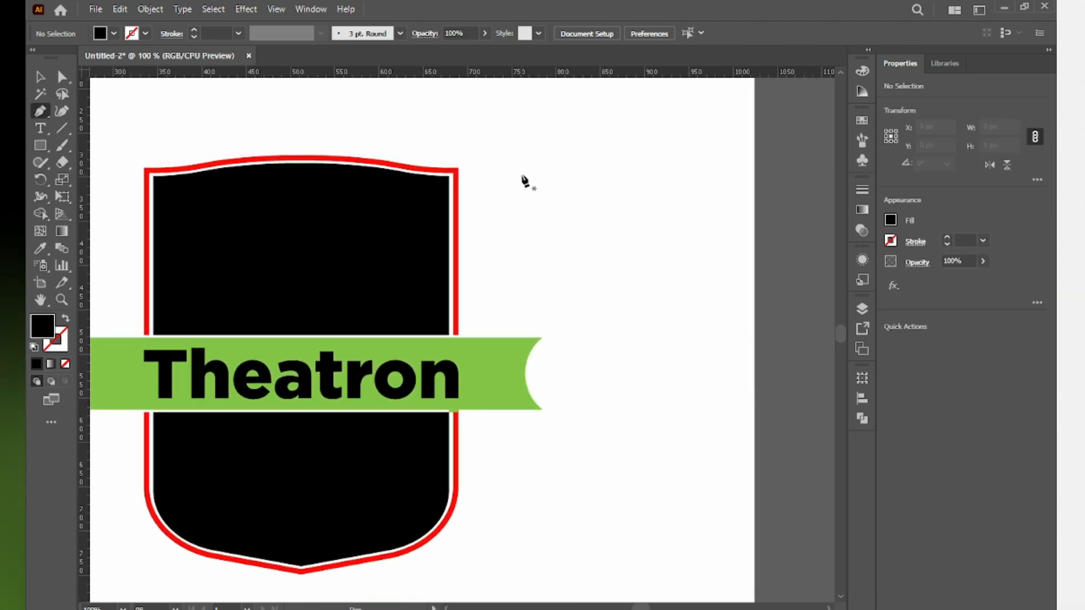
left_click_drag(614, 157, 664, 319)
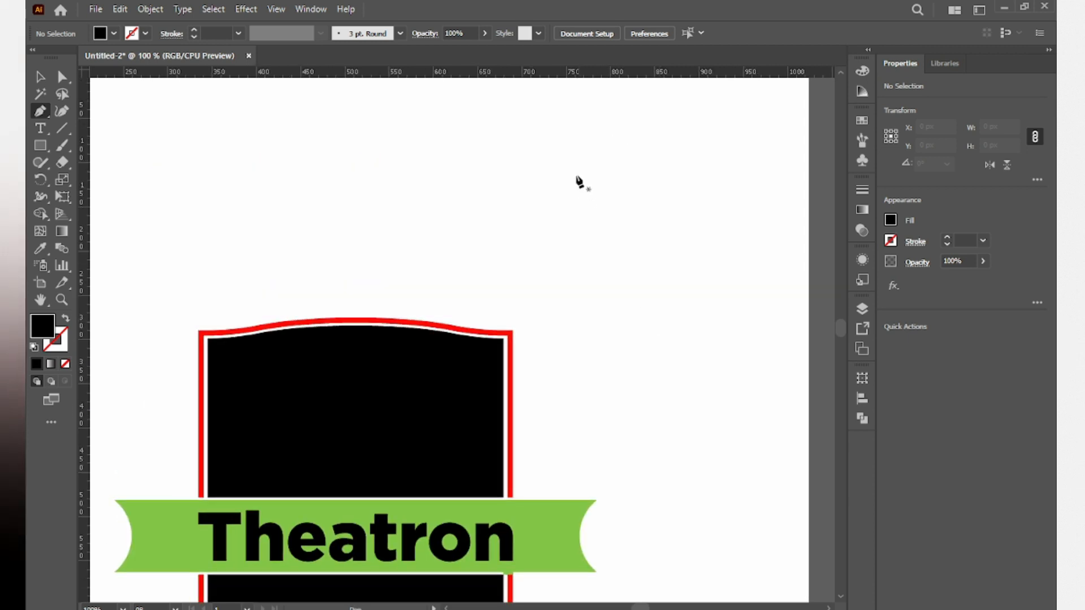
left_click(572, 148)
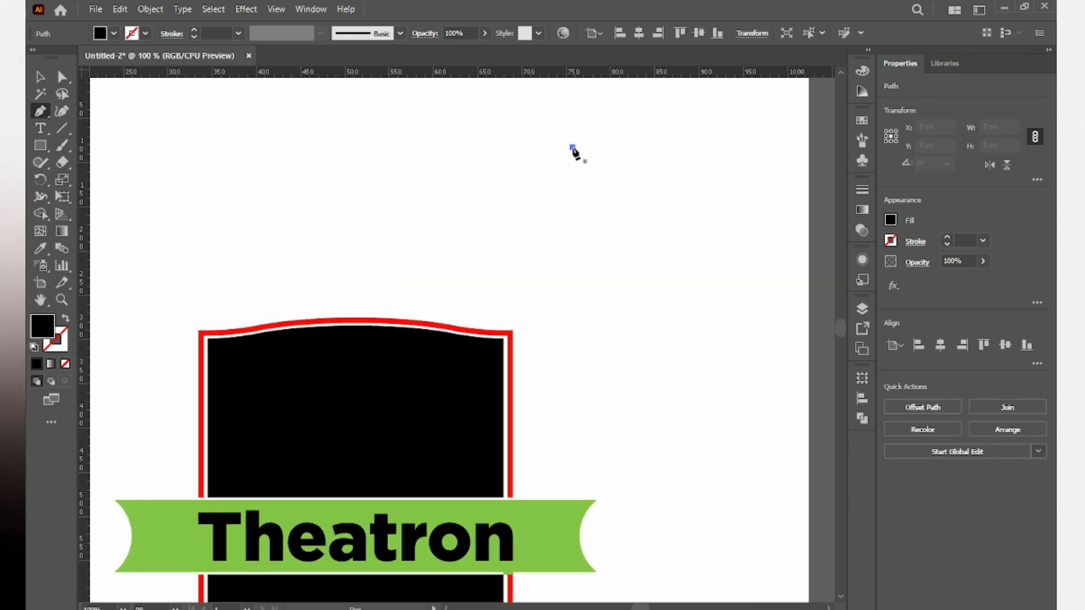
left_click(661, 152, "ctrl")
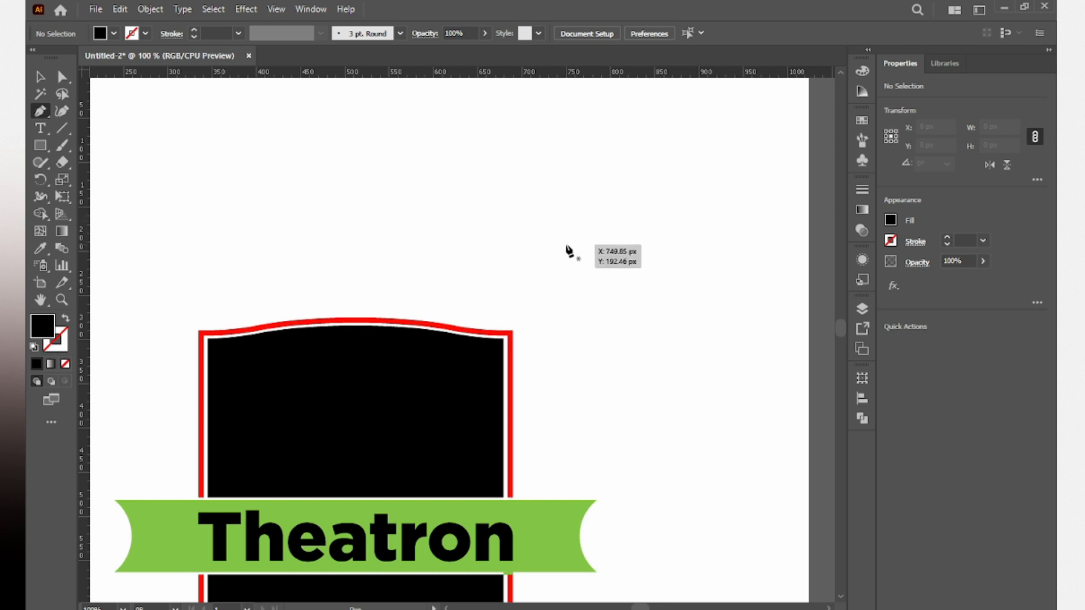
left_click(566, 244)
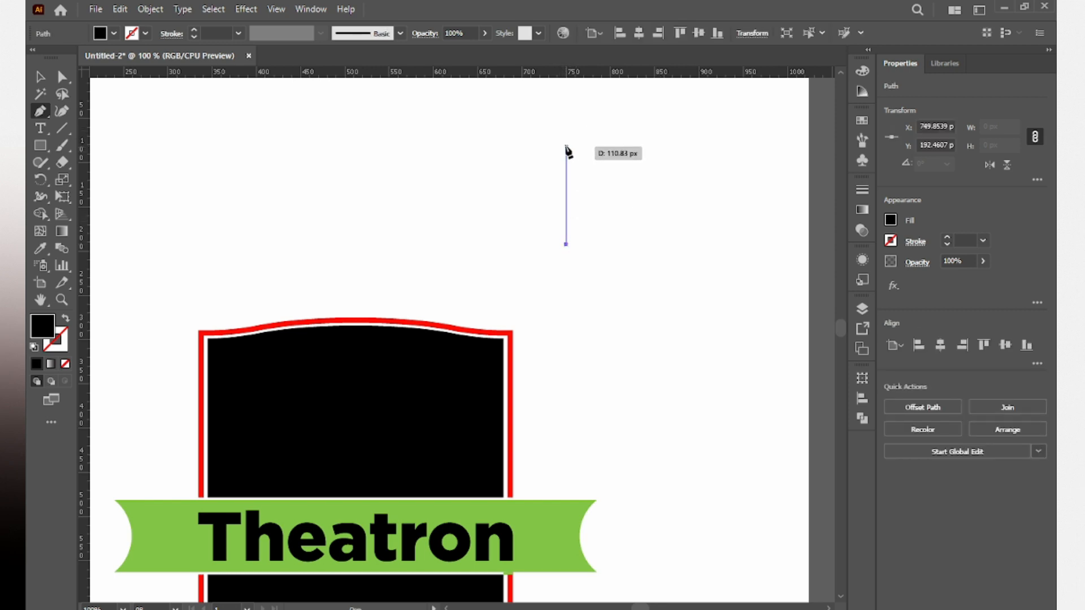
left_click(566, 136)
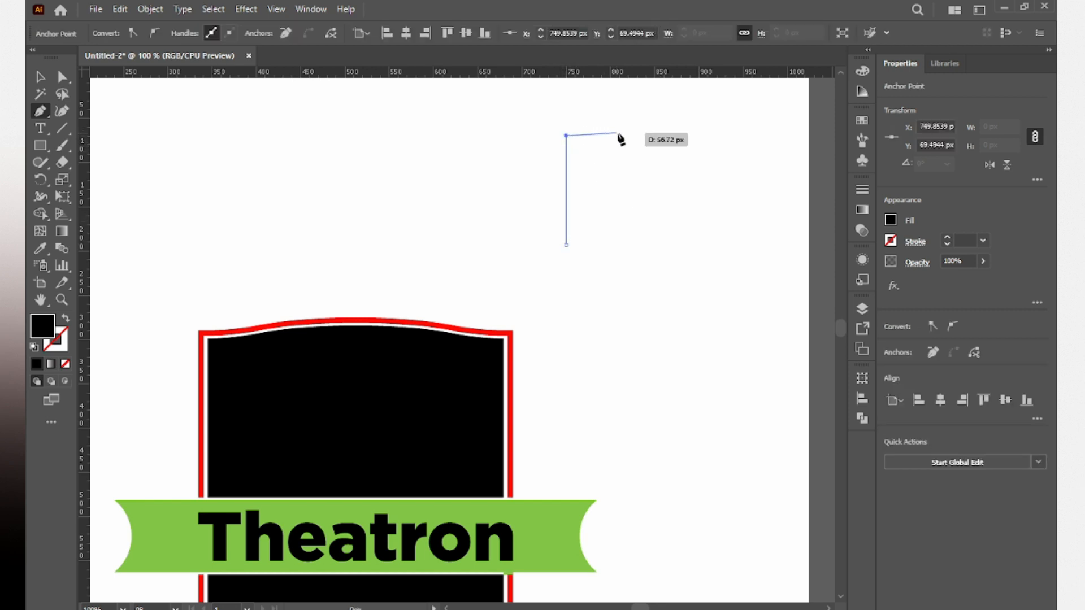
left_click(653, 136)
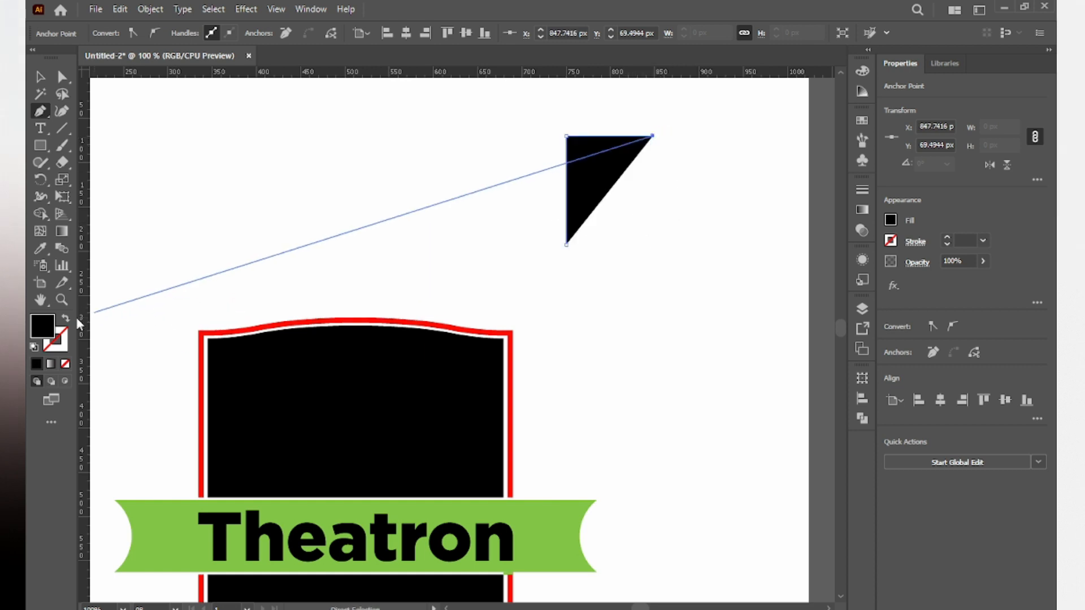
left_click(66, 319)
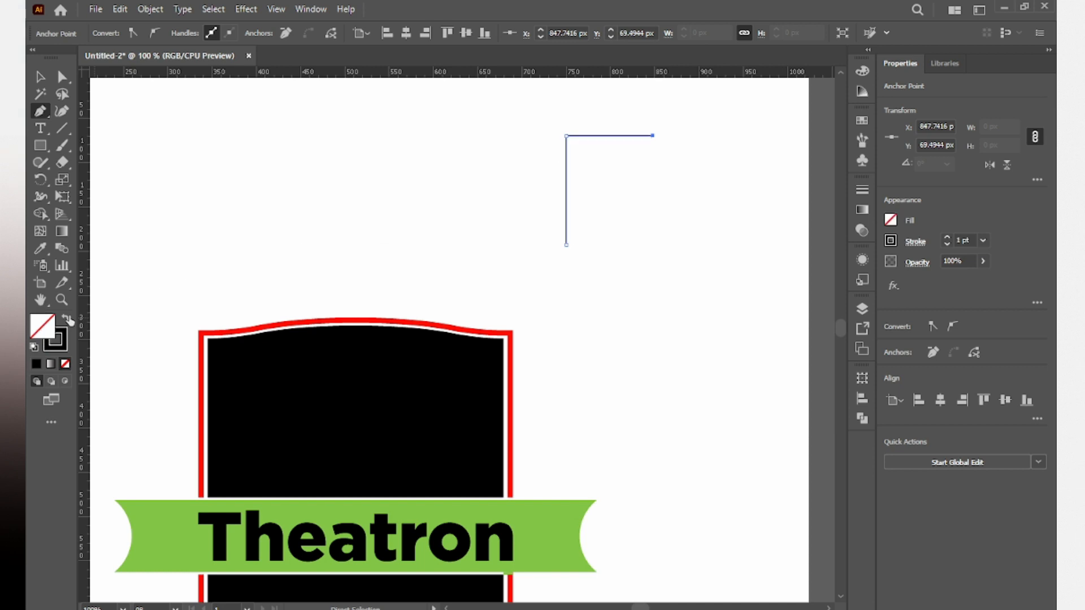
Continue the path with a curved right edge and a narrow curved notch about 68 px high rising from the bottom edge
left_click_drag(633, 246, 616, 286)
left_click(634, 246)
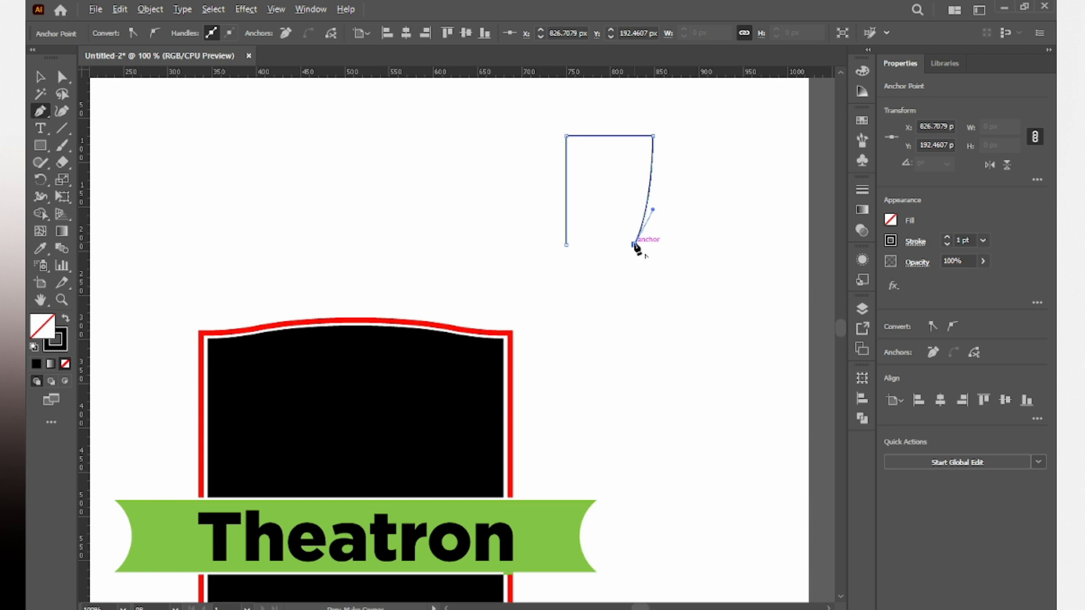
scroll(636, 248, "up", 1)
left_click(614, 246)
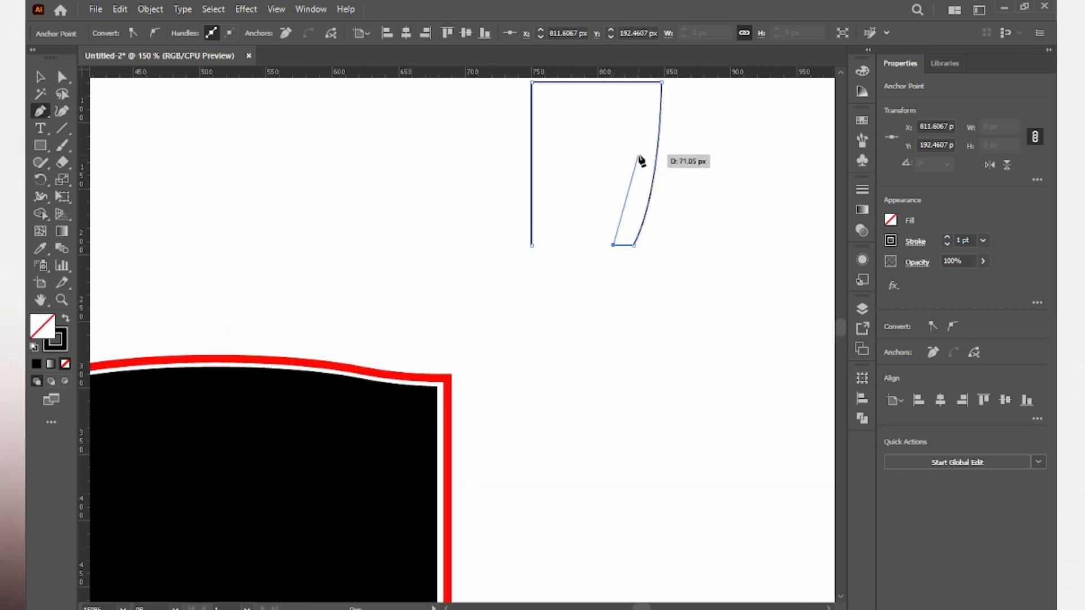
left_click(637, 119)
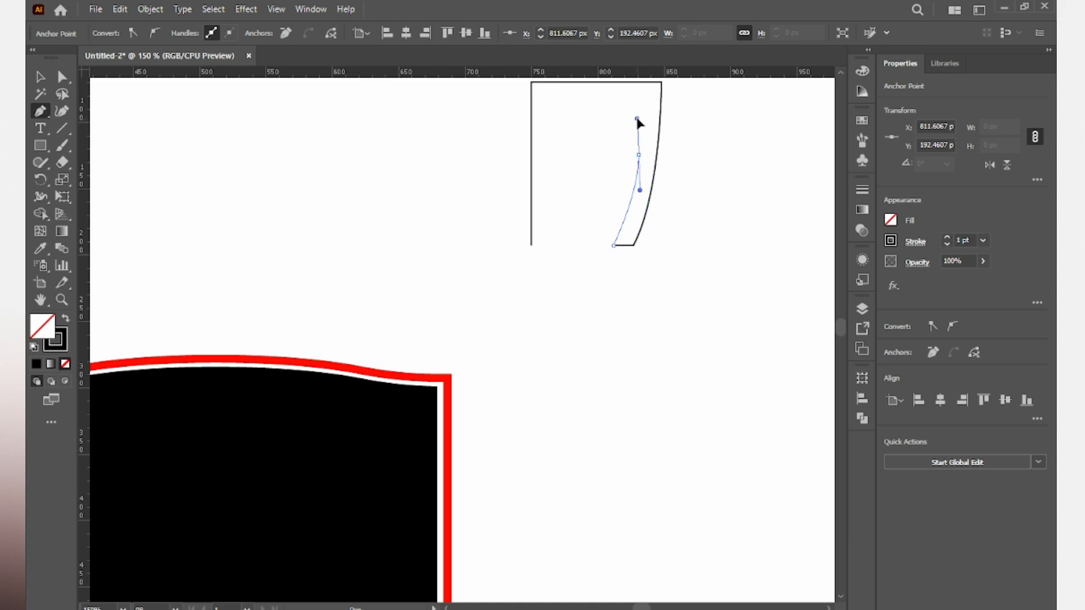
left_click_drag(637, 115, 639, 112)
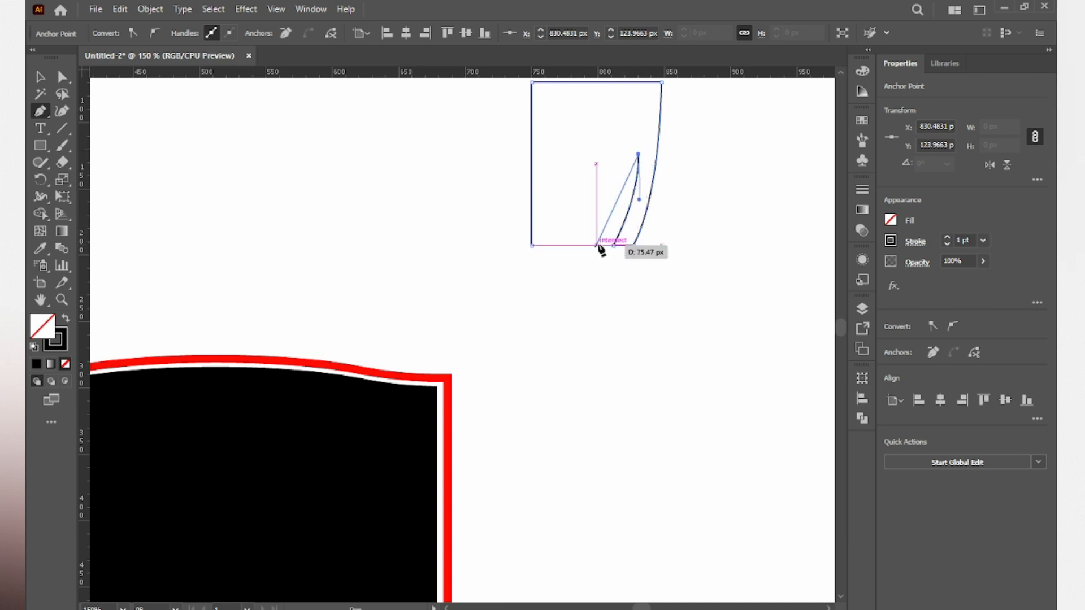
left_click_drag(597, 246, 586, 262)
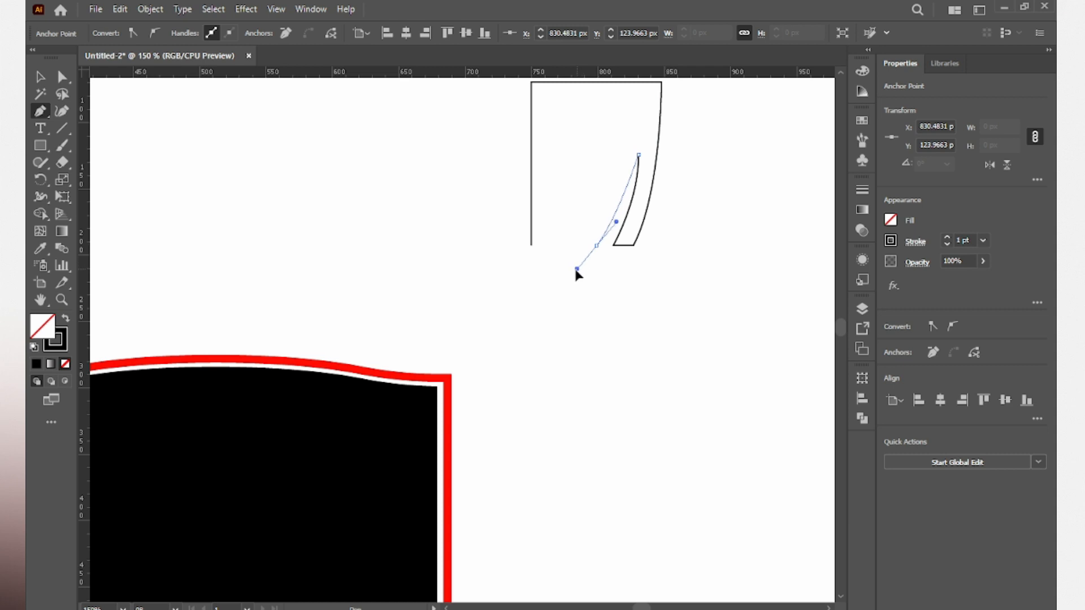
left_click(597, 246)
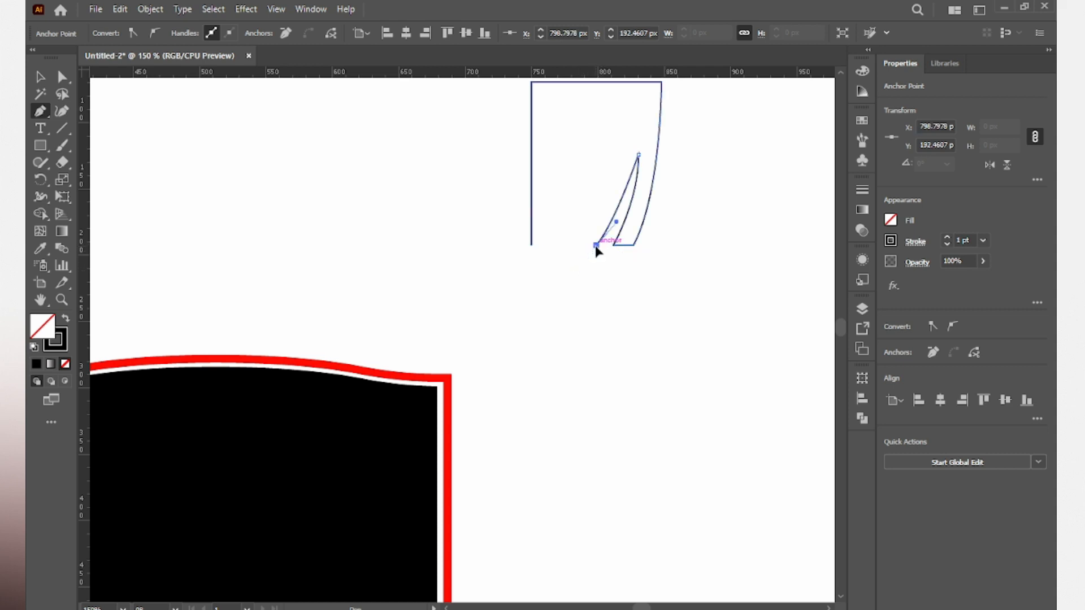
Draw a second curved notch about 75 px high beside the first and close the path at its starting point
left_click(576, 245)
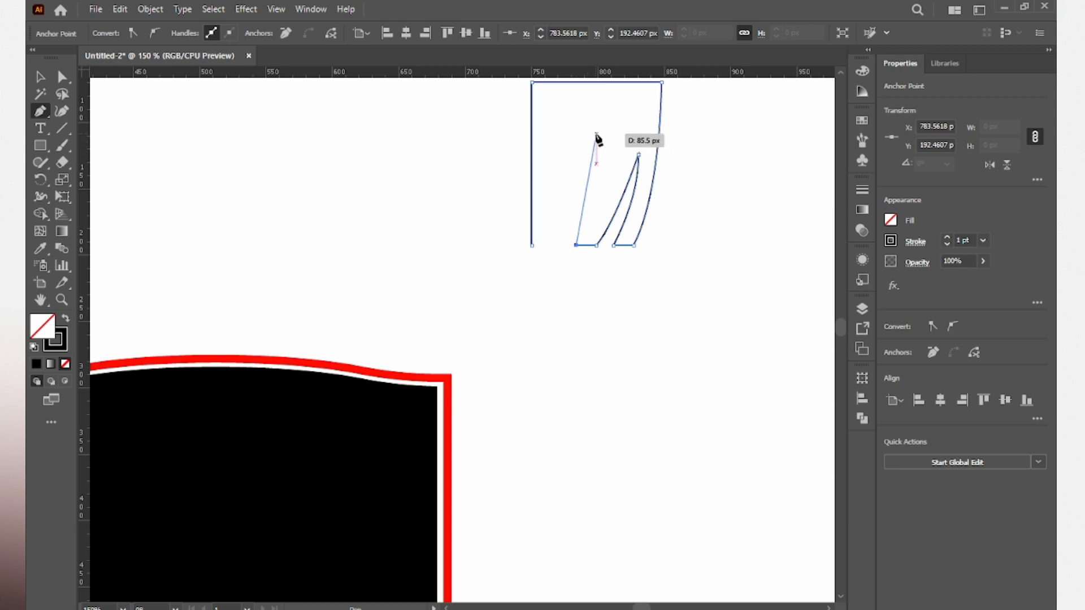
left_click_drag(600, 146, 599, 112)
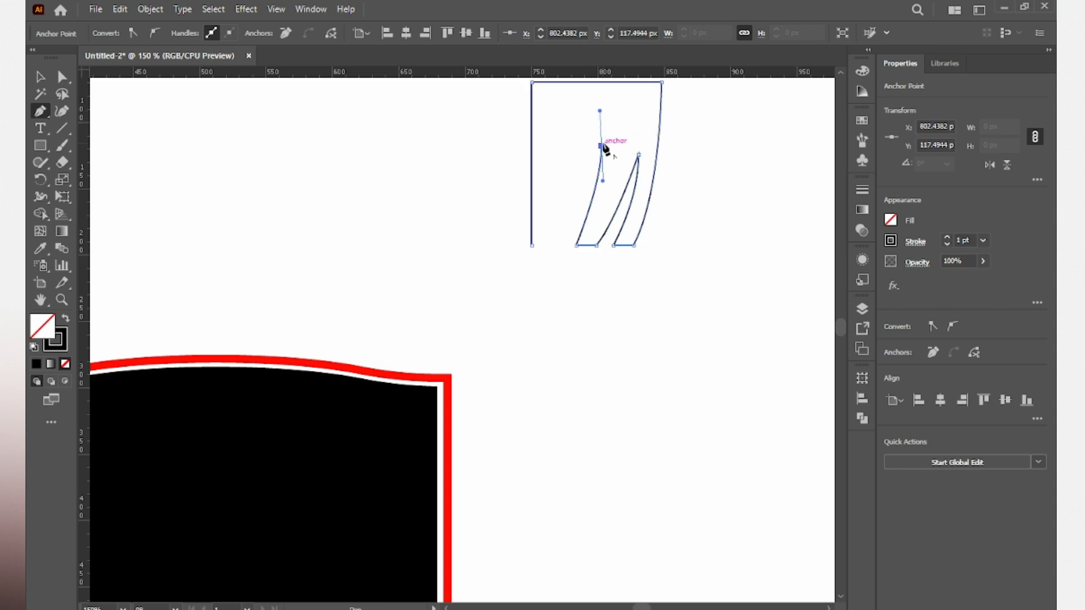
left_click_drag(563, 245, 540, 276)
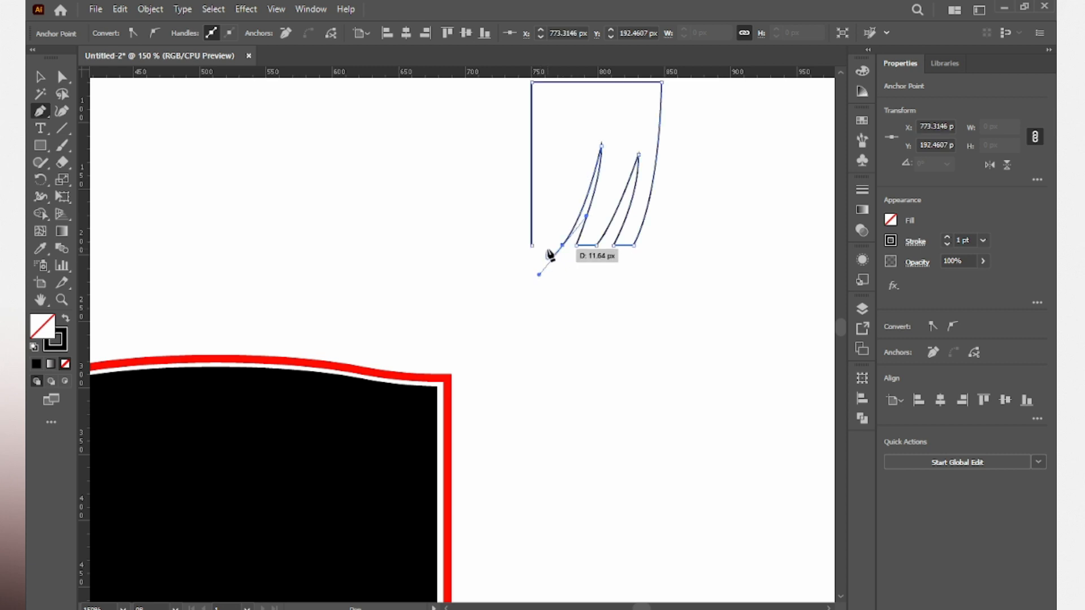
left_click(562, 245)
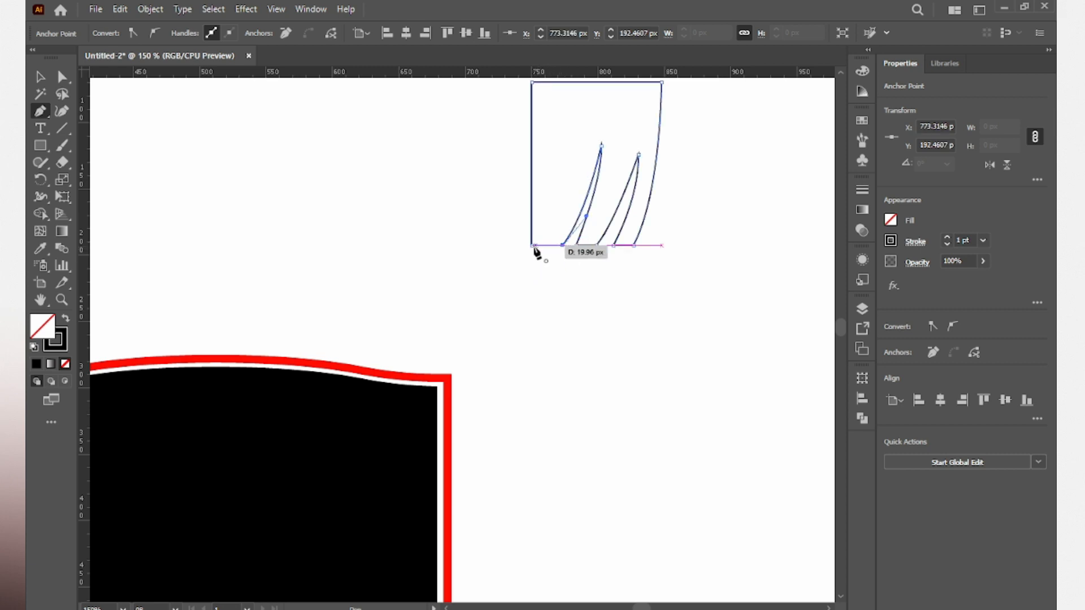
left_click_drag(532, 246, 532, 286)
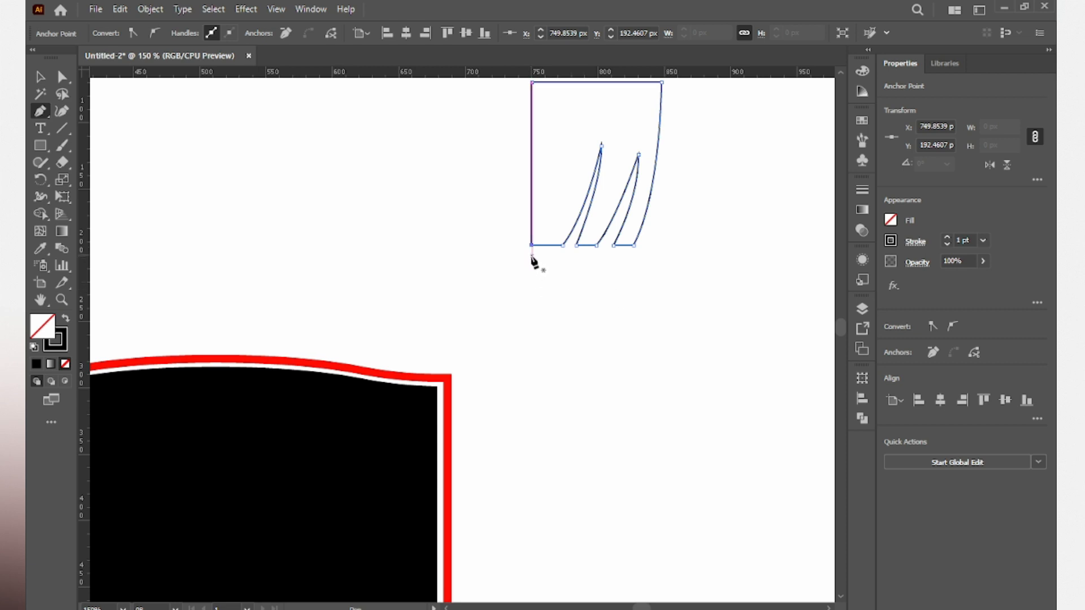
Draw a small closed Pen shape about 37 by 20 px with a curved upper right corner beneath the notched shape
left_click_drag(531, 255, 580, 283)
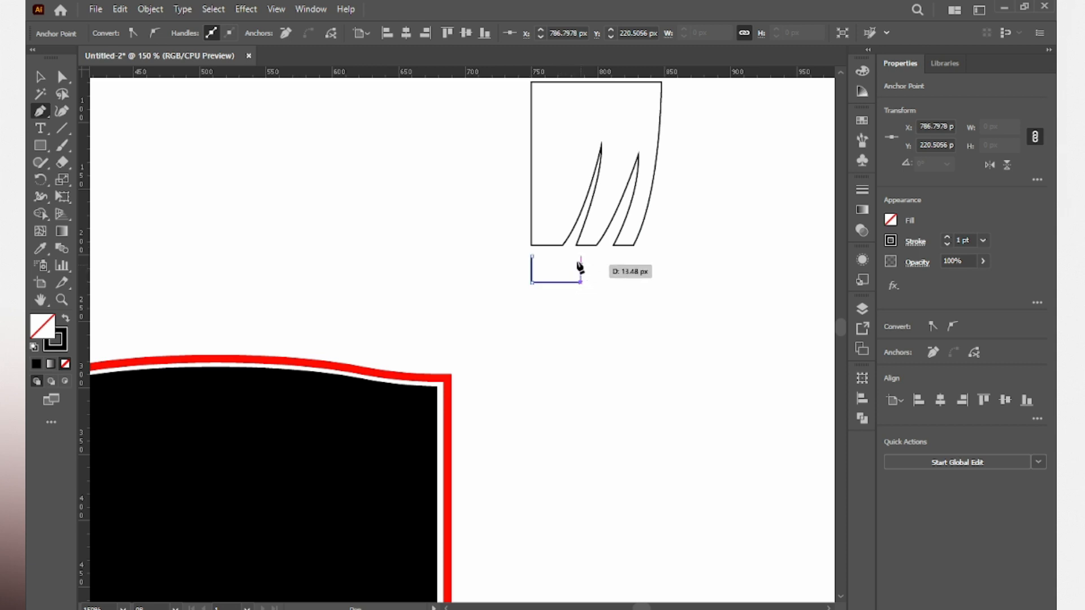
left_click(572, 258)
mouse_move(572, 258)
left_mouse_down()
mouse_move(546, 257)
mouse_move(564, 254)
left_mouse_up()
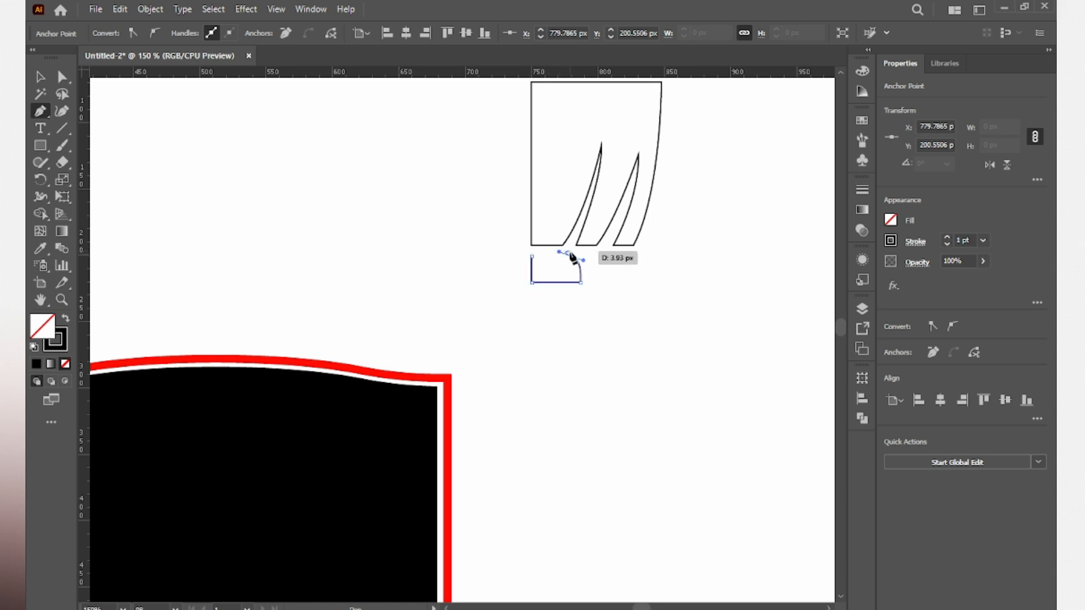
left_click(571, 256)
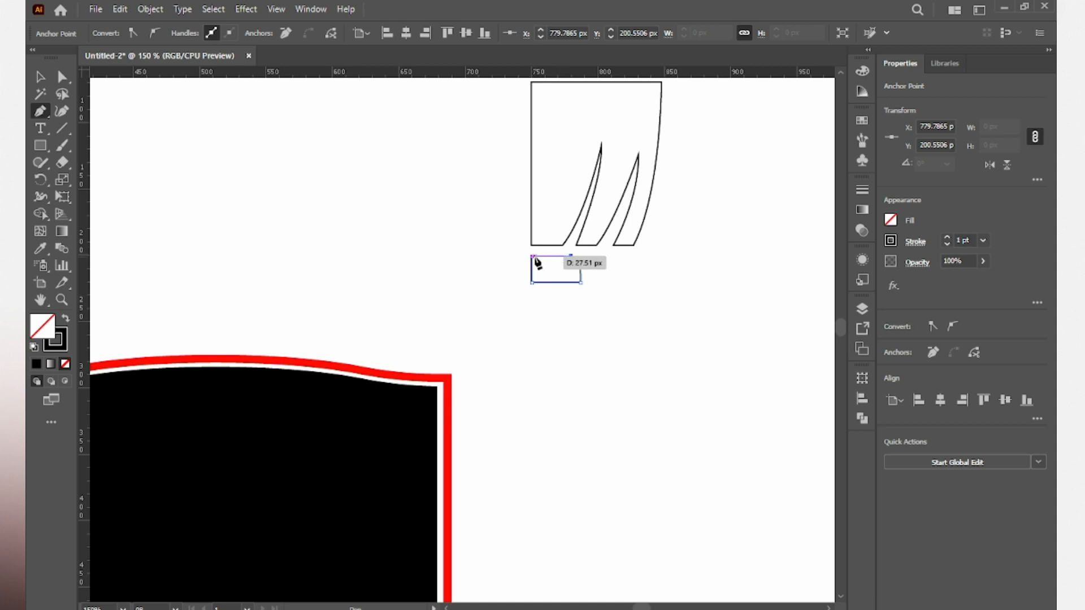
left_click(533, 257)
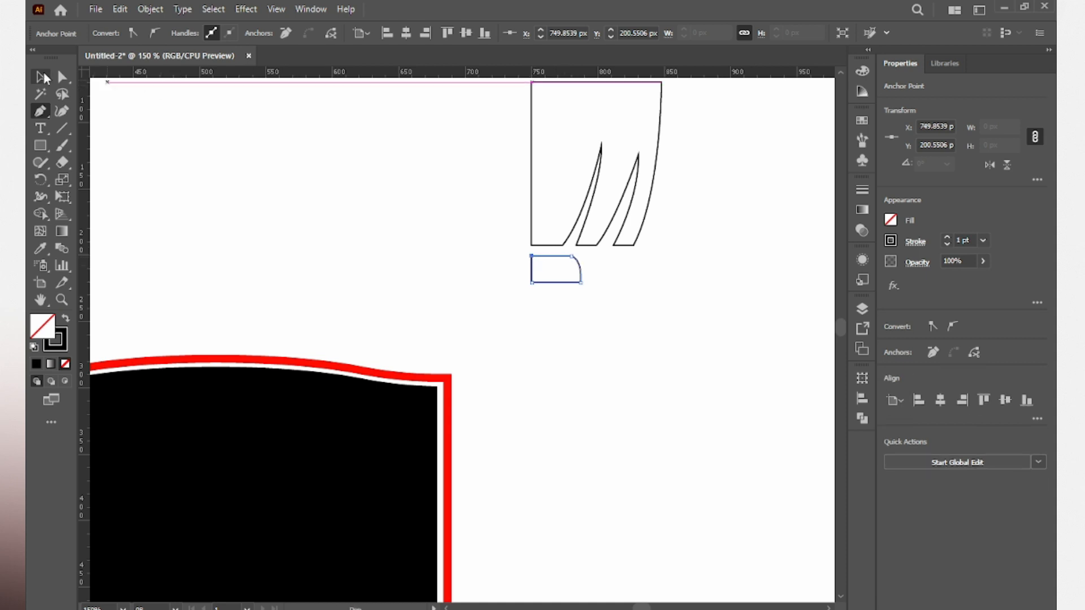
Round the small shape's lower right corner to a radius of about 4.6 px
left_click(65, 77)
scroll(575, 259, "up", 4)
left_click_drag(538, 233, 574, 261)
left_click_drag(659, 325, 569, 327)
left_click(638, 326)
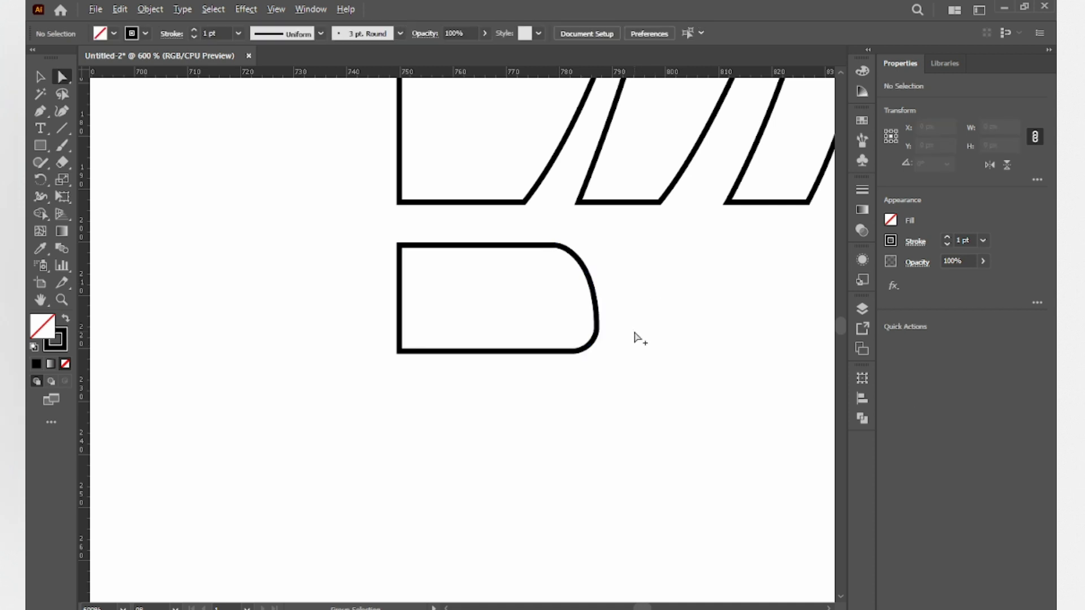
scroll(643, 334, "down", 3)
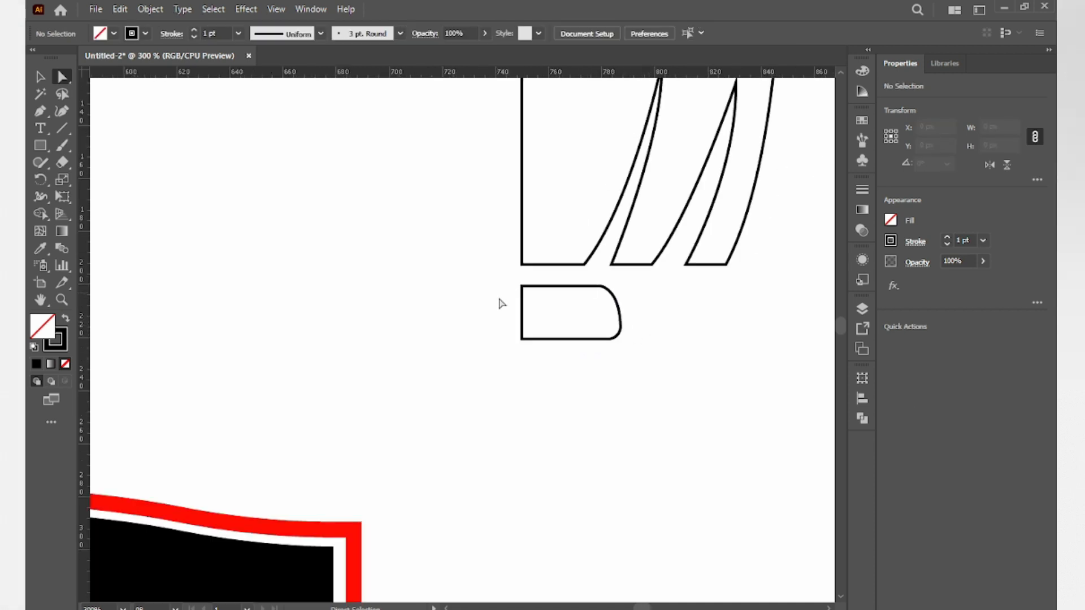
Remove the small shape's left edge and join the two open ends with a straight segment
left_click(522, 312)
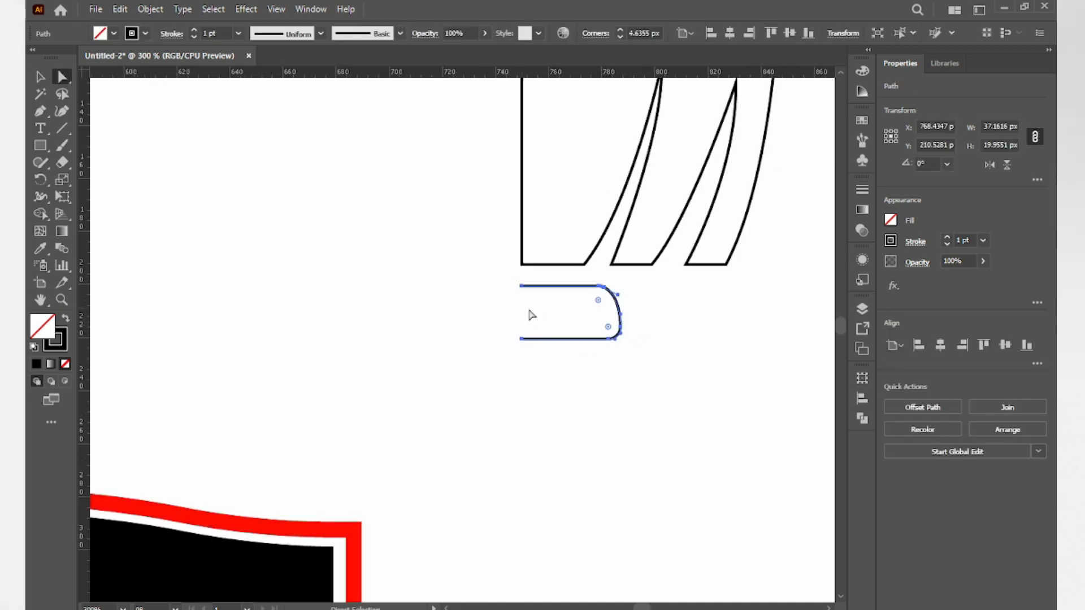
key("ctrl+j")
key("b")
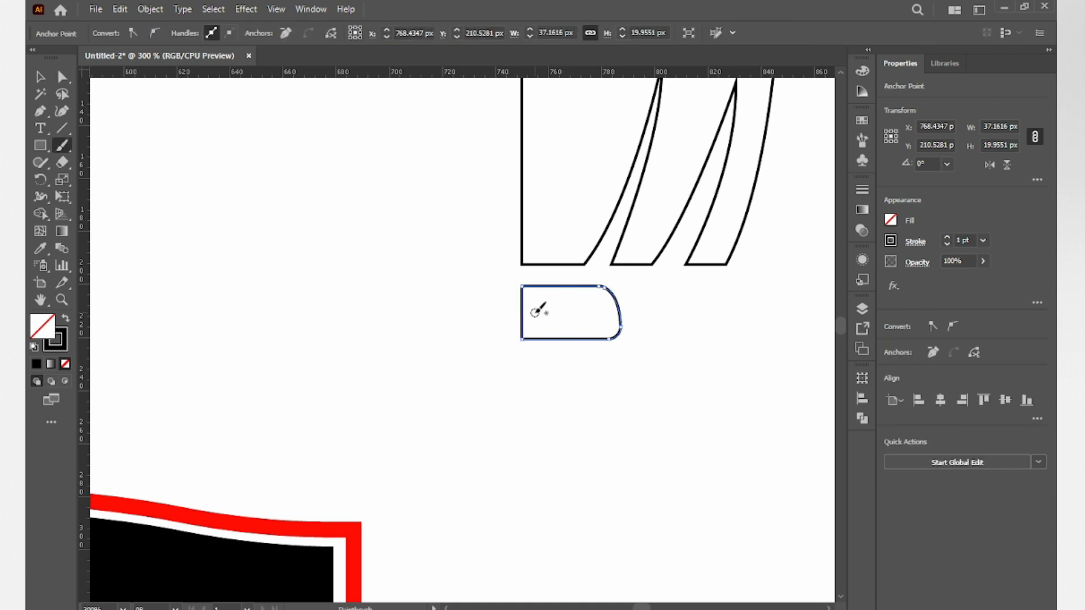
Delete the small rounded shape beneath the notched shape
key("v")
left_click(646, 310)
left_click_drag(647, 312, 524, 347)
key("Delete")
Draw a closed Pen shape about 37 by 13 px below the notched shape, left edges aligned, with its right side curving inward downward
key("p")
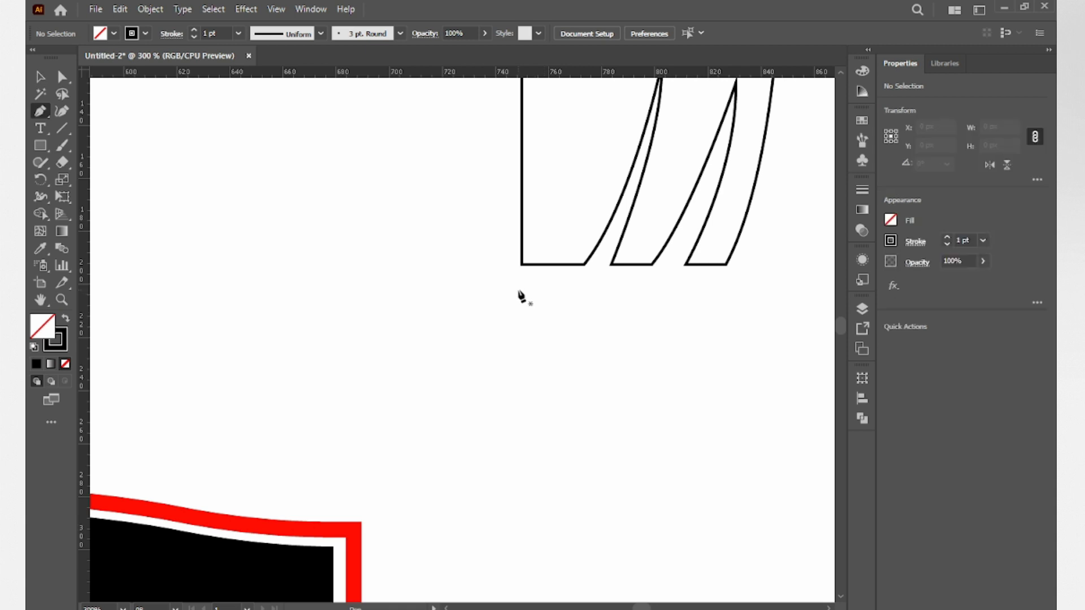
left_click(522, 295)
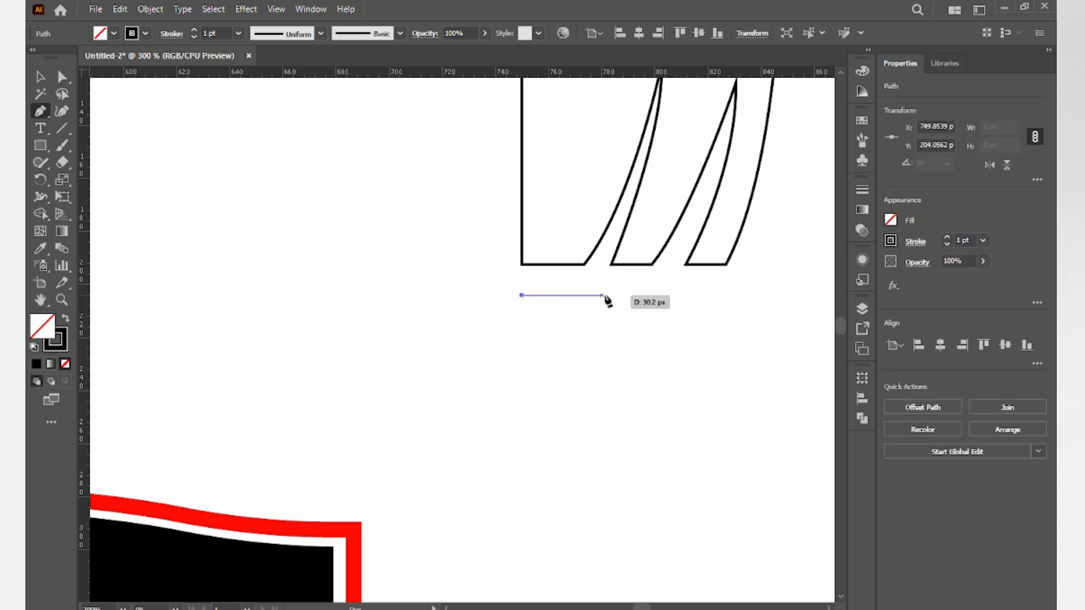
left_click(620, 295)
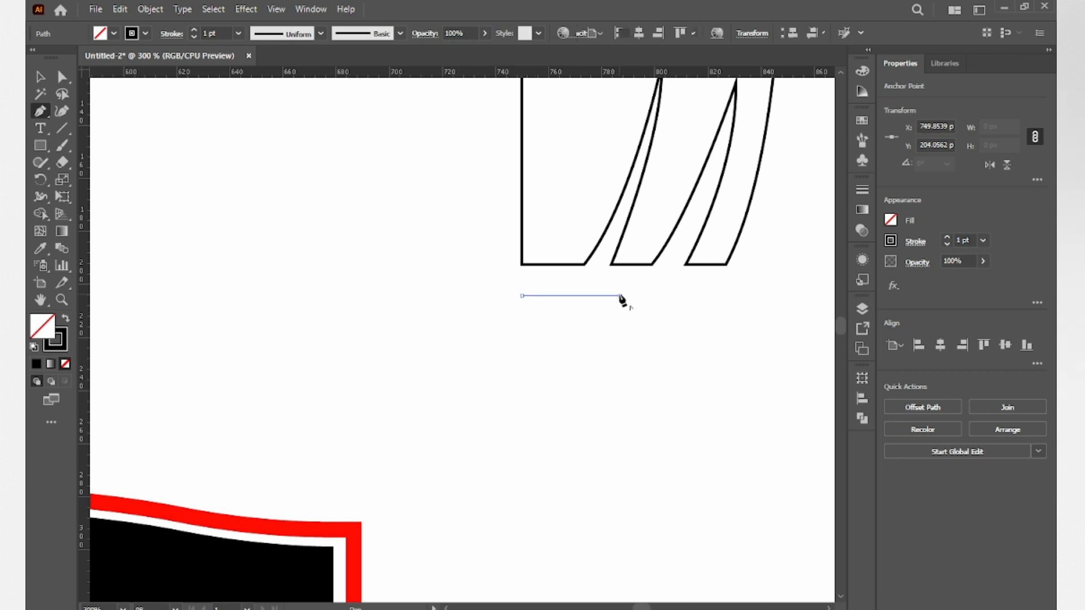
left_click_drag(598, 331, 570, 351)
left_click(598, 331)
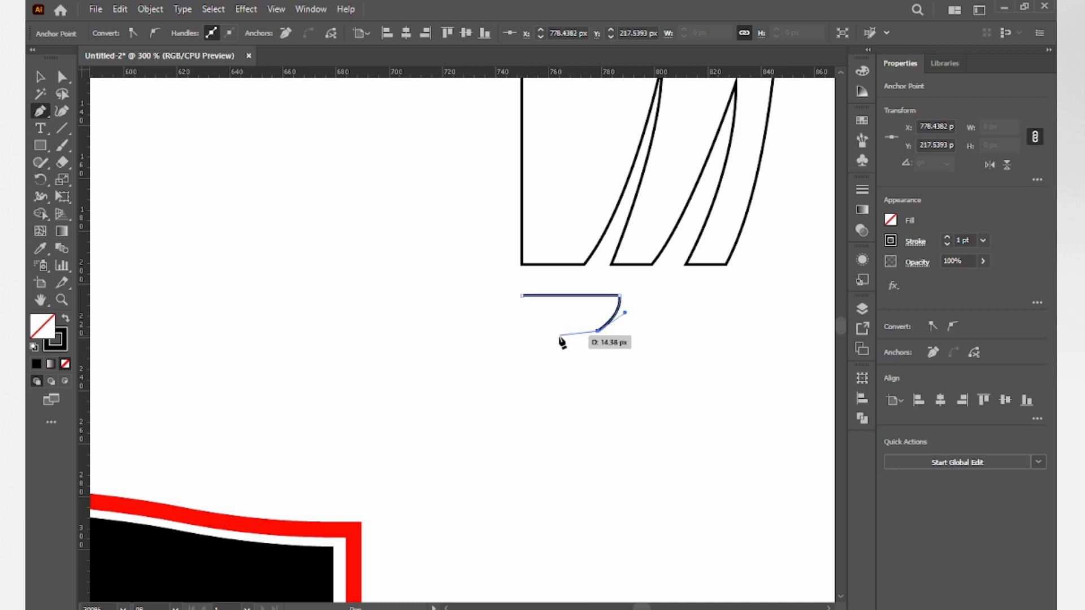
left_click(522, 331)
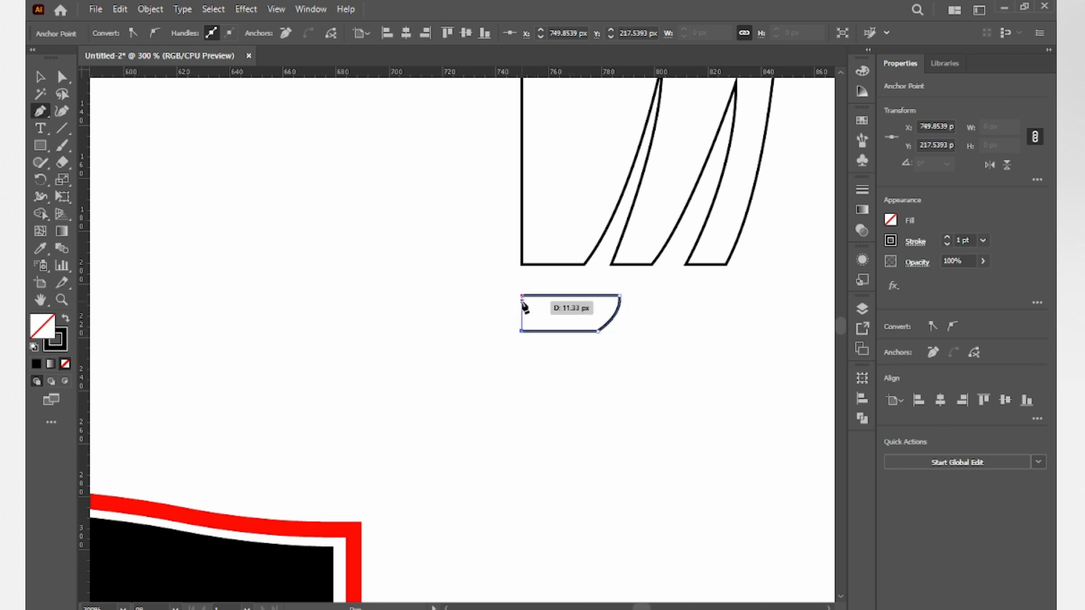
left_click(522, 297)
Round the small shape's lower right corner so its bottom edge flows smoothly into the curved side
left_click(62, 76)
scroll(606, 336, "up", 2)
left_click(590, 325)
left_click_drag(585, 314, 565, 283)
left_click(676, 363)
scroll(611, 281, "down", 2)
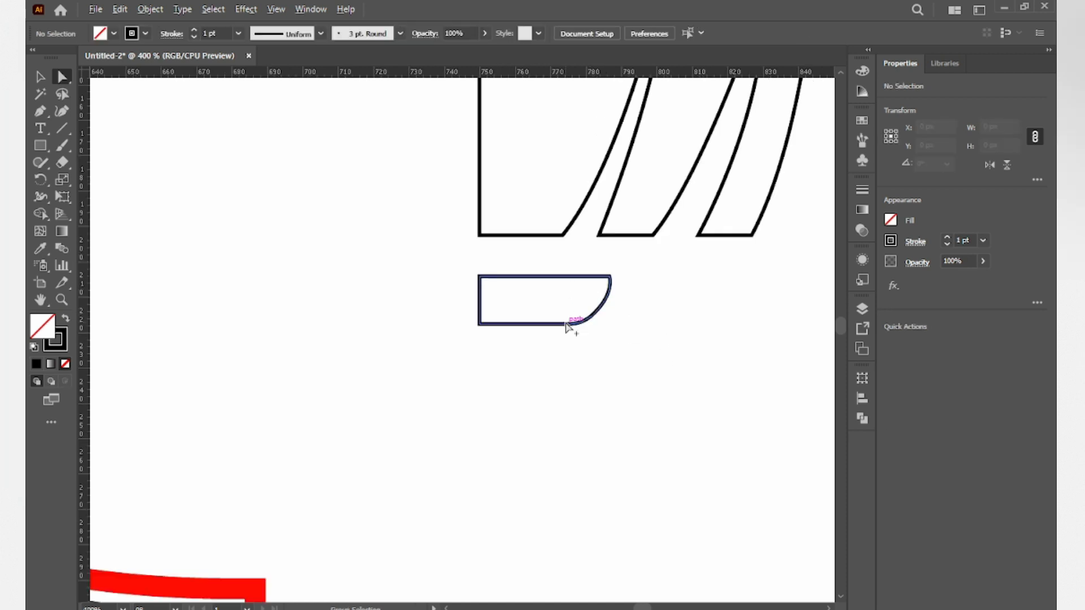
left_click_drag(483, 279, 515, 318)
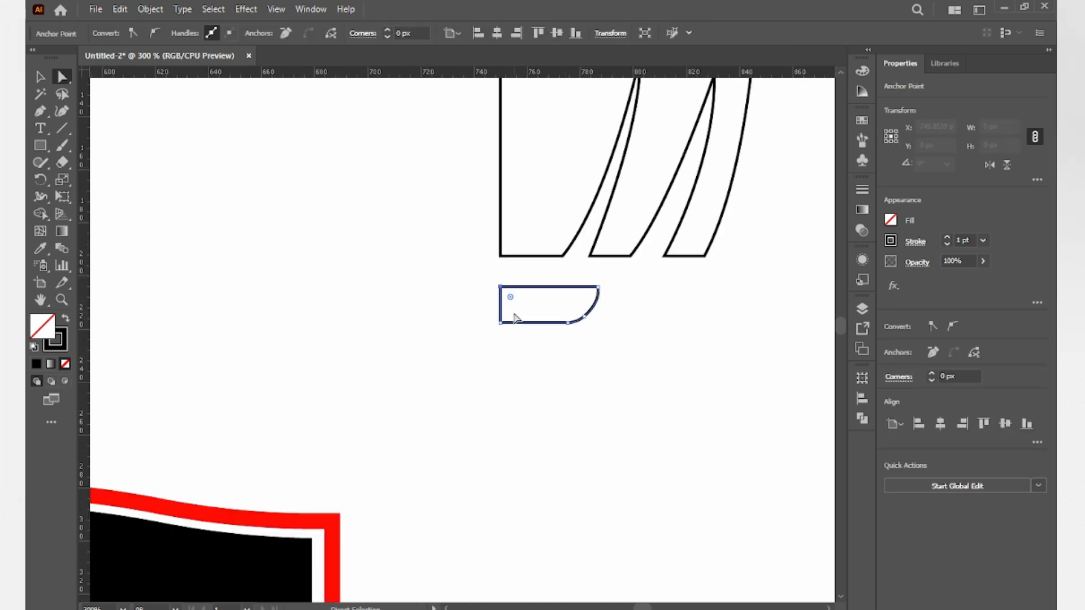
key("shift+Up")
key("ctrl+z")
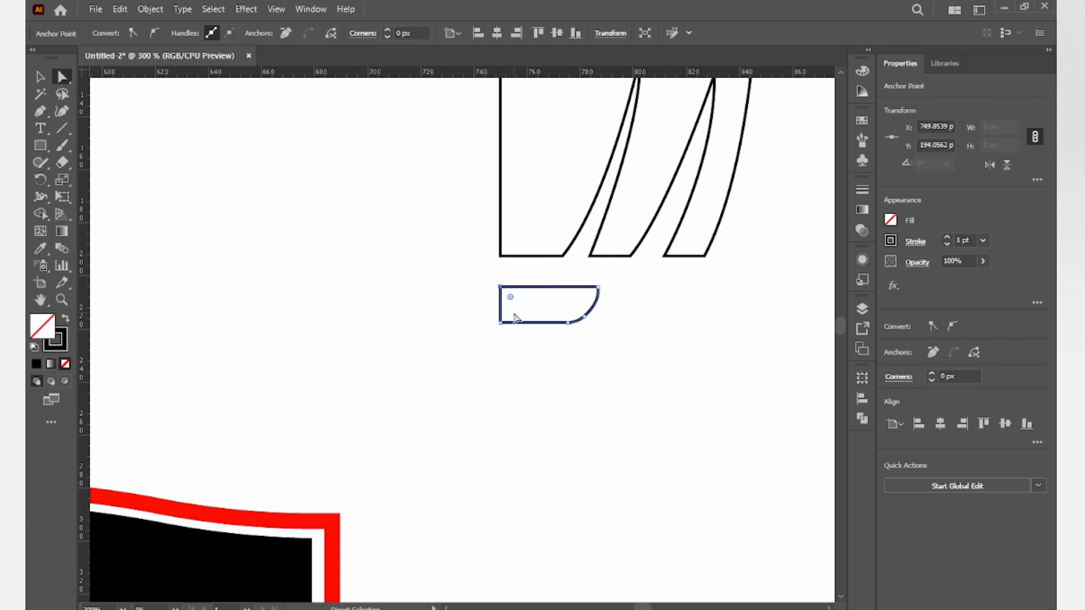
key("v")
key("Up")
key("Up")
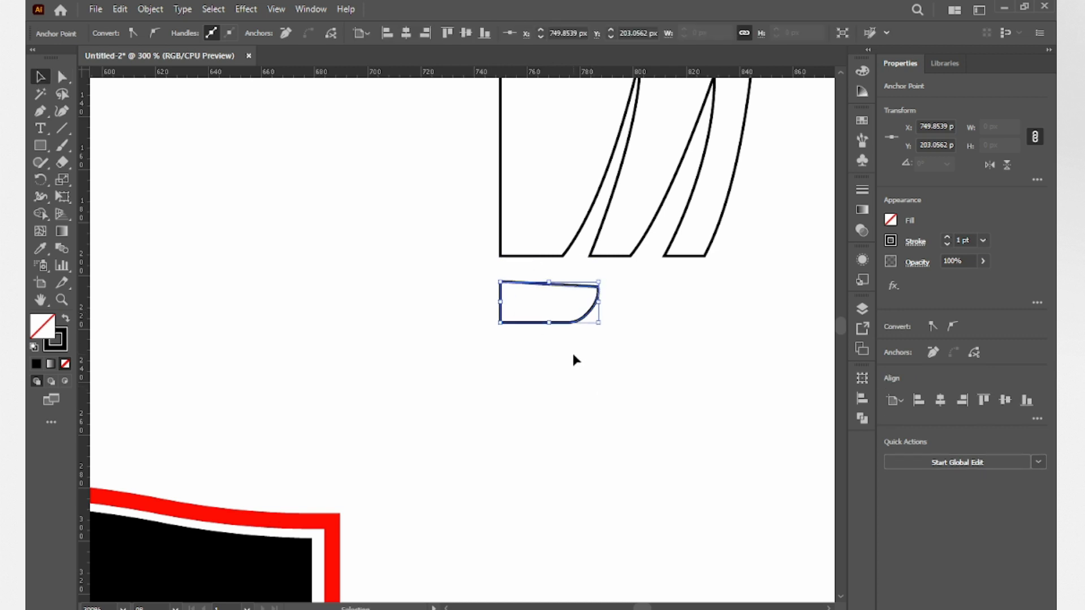
left_click(577, 366)
left_click_drag(579, 368, 556, 316)
key("a")
key("ctrl+z")
Move the whole small rounded shape up 4 px toward the notched shape and deselect it
key("v")
key("Up")
key("Up")
key("Up")
key("Up")
key("Up")
key("Up")
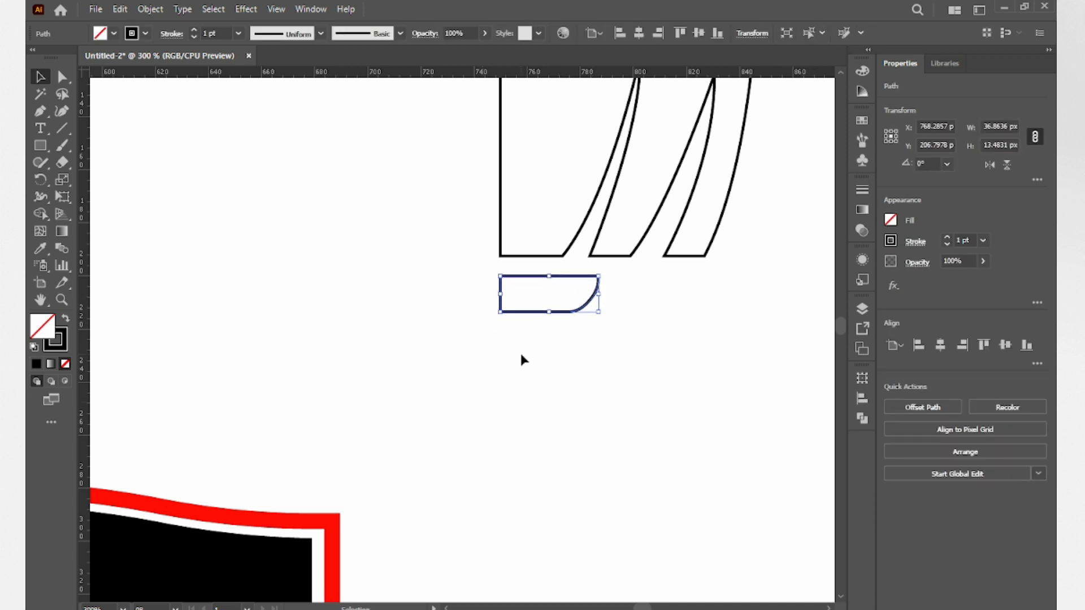
left_click(513, 368)
Start a Pen shape below the small rounded shape, left edges aligned: about 62 px tall, 49 px wide at the base, right side curving inward upward
left_click_drag(491, 383, 421, 366)
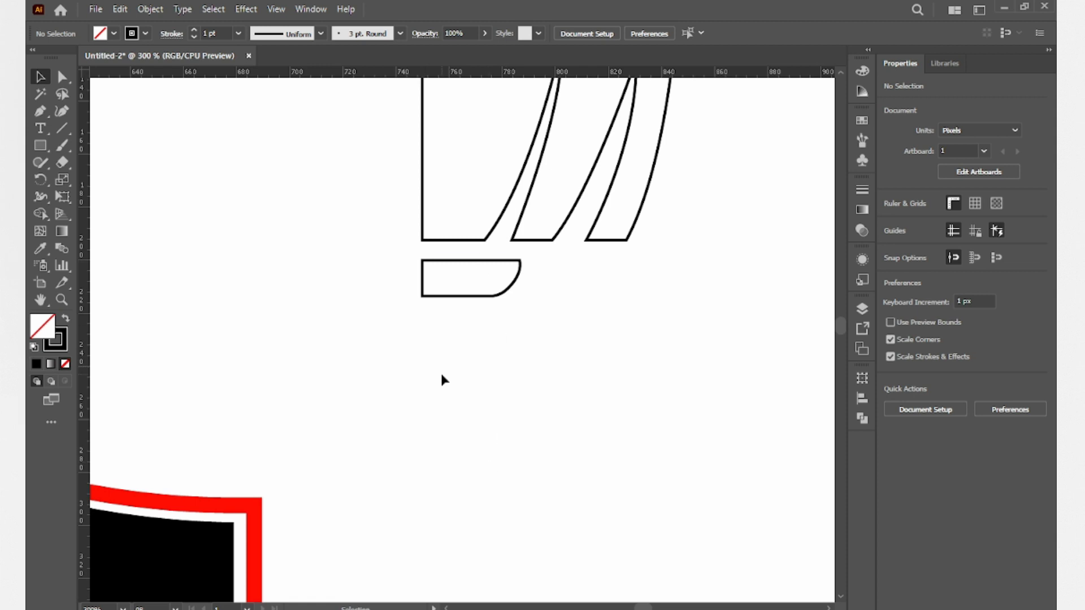
scroll(440, 371, "down", 1)
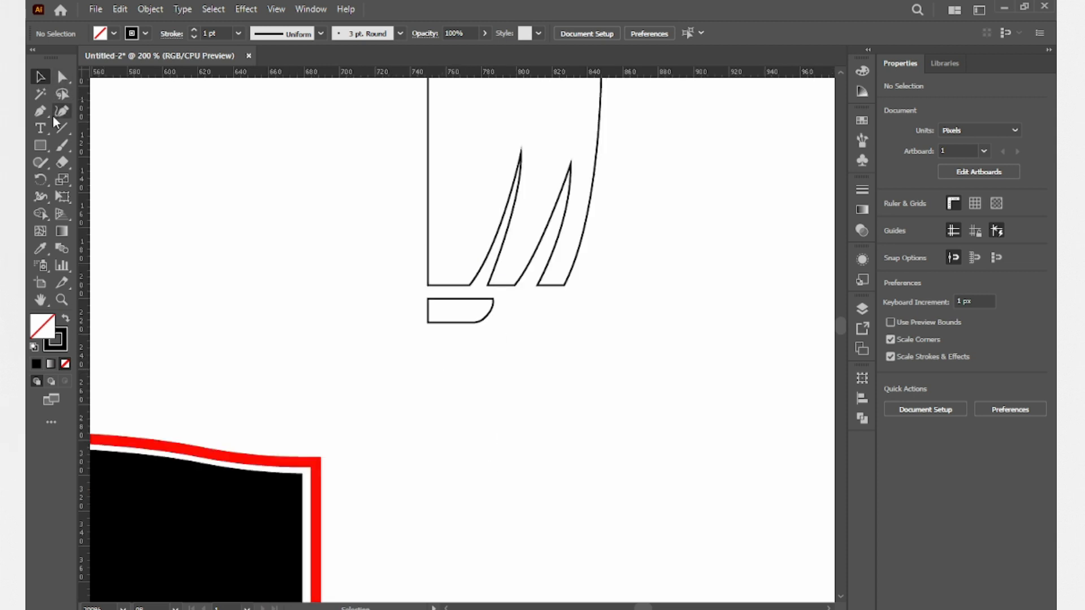
left_click(37, 111)
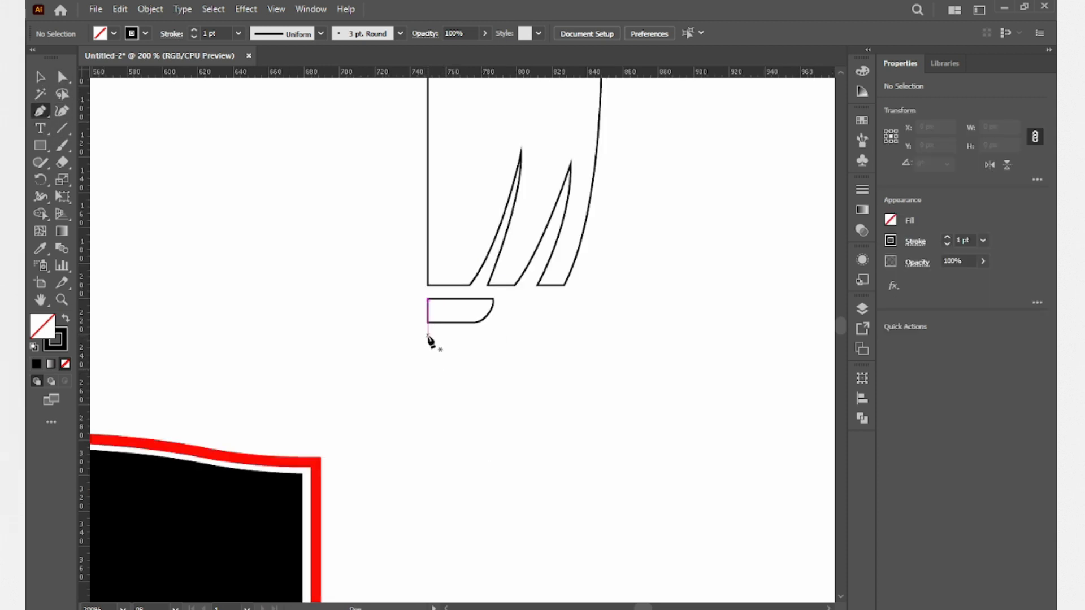
left_click(428, 335)
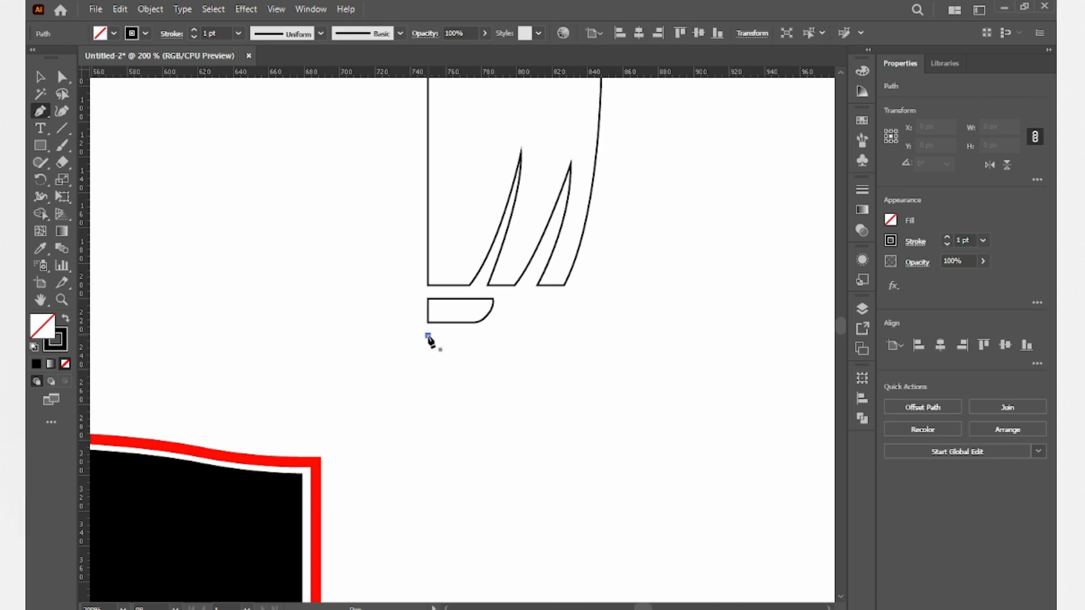
left_click(428, 428)
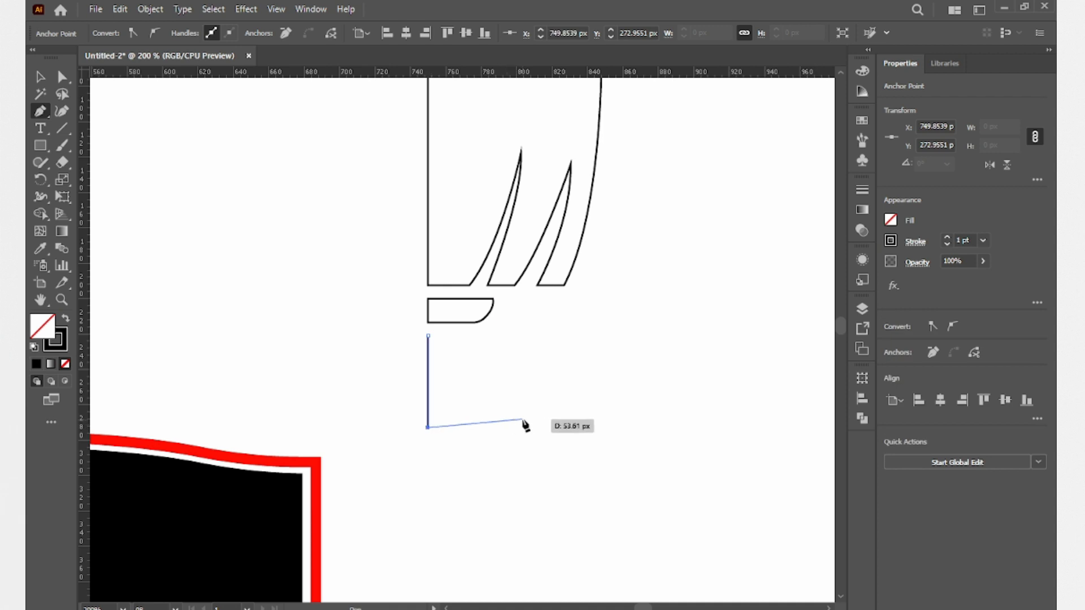
key("ctrl+z")
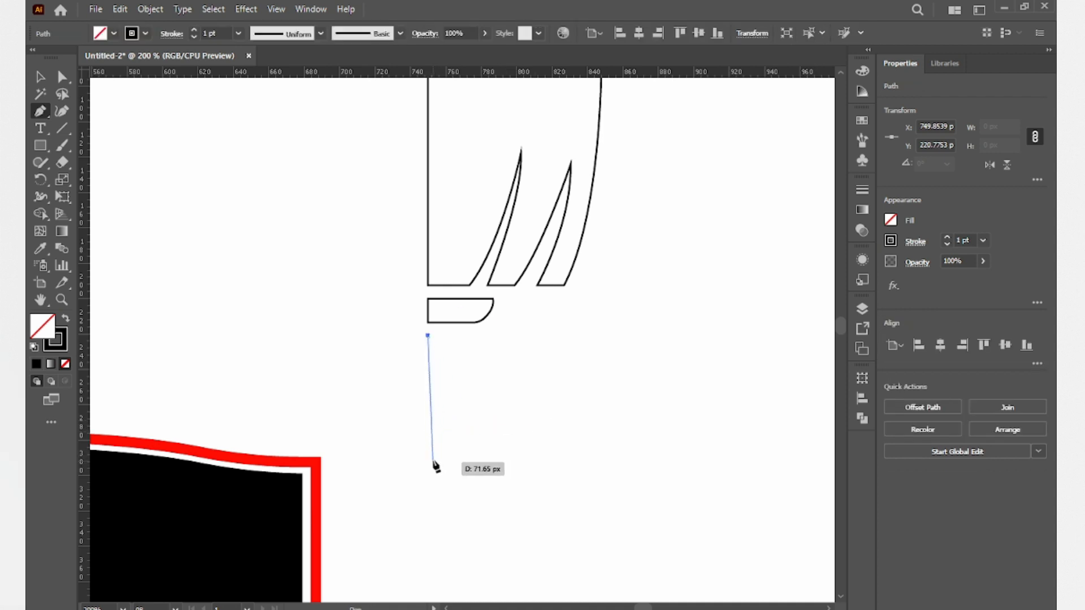
left_click(428, 444)
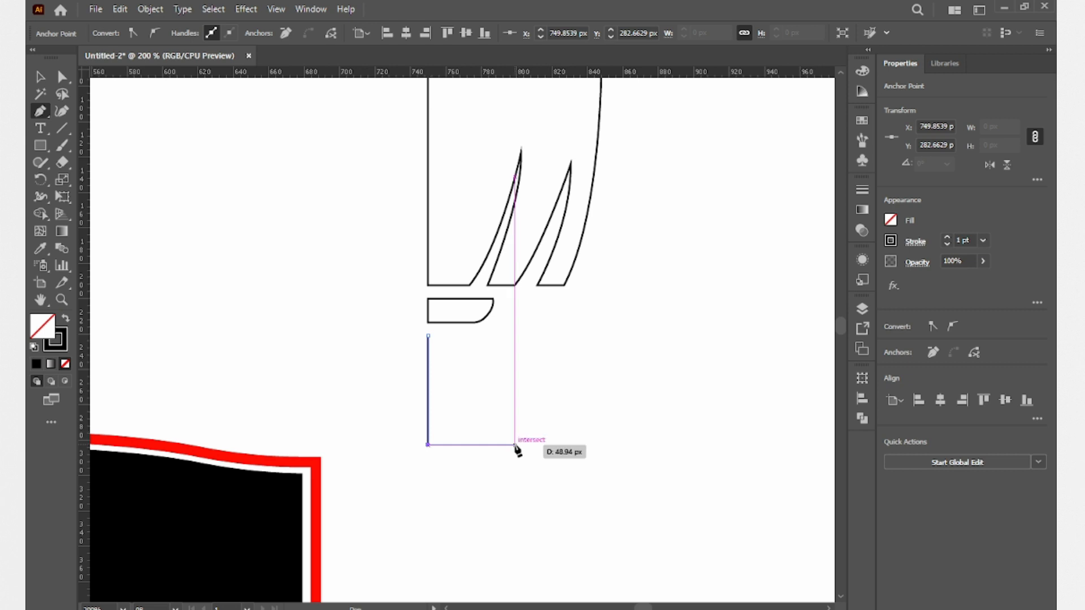
left_click(515, 445)
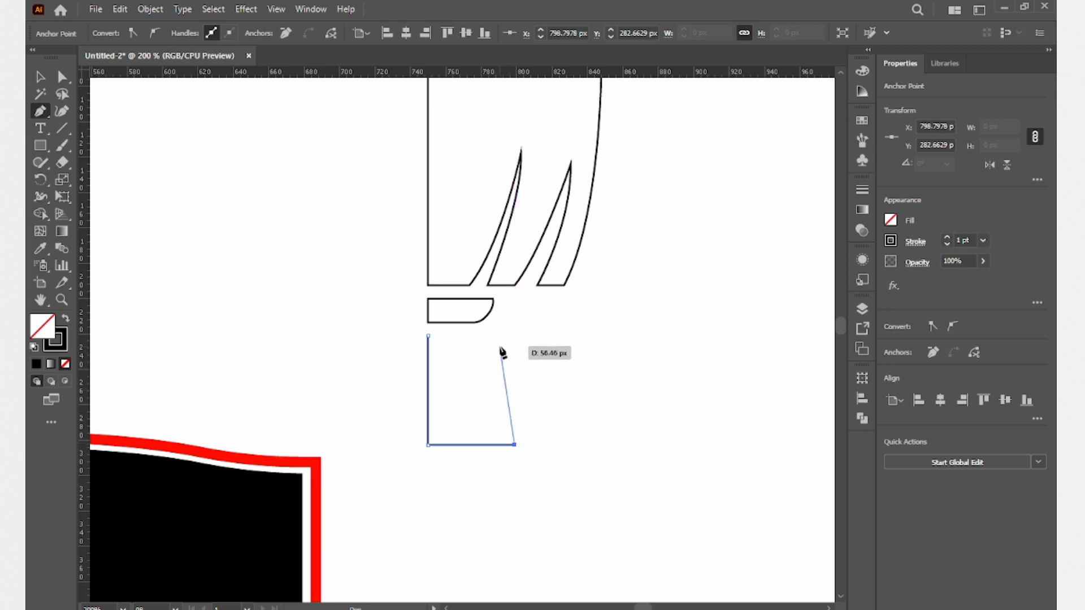
left_click_drag(499, 337, 519, 366)
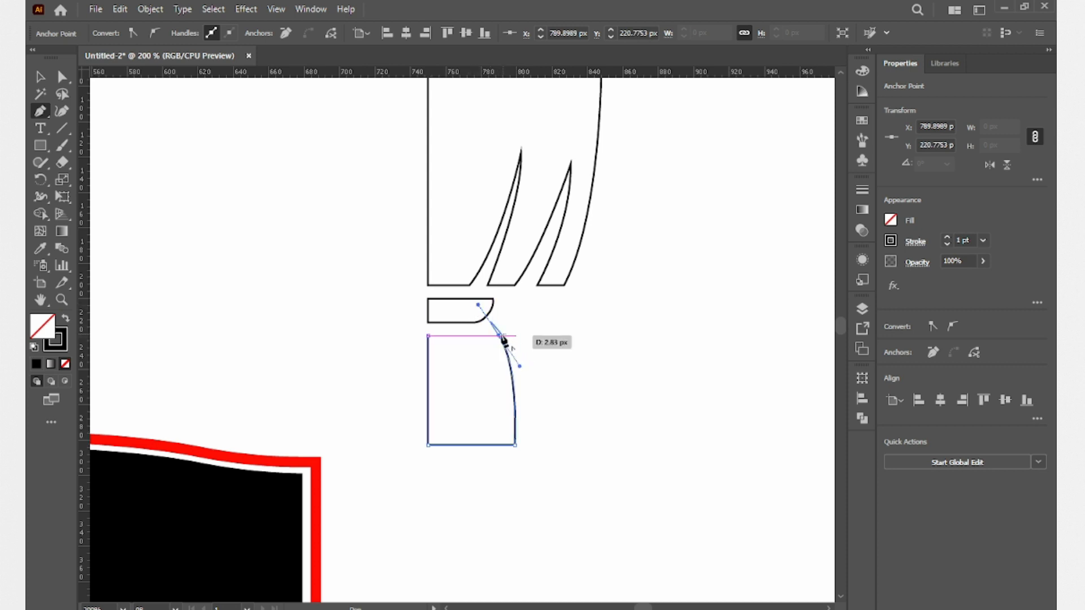
Continue the Pen outline with a short top edge and a narrow, curved, pointed notch reaching down into the piece near its curved side
left_click(488, 336)
left_click_drag(502, 406, 502, 414)
left_click(502, 406)
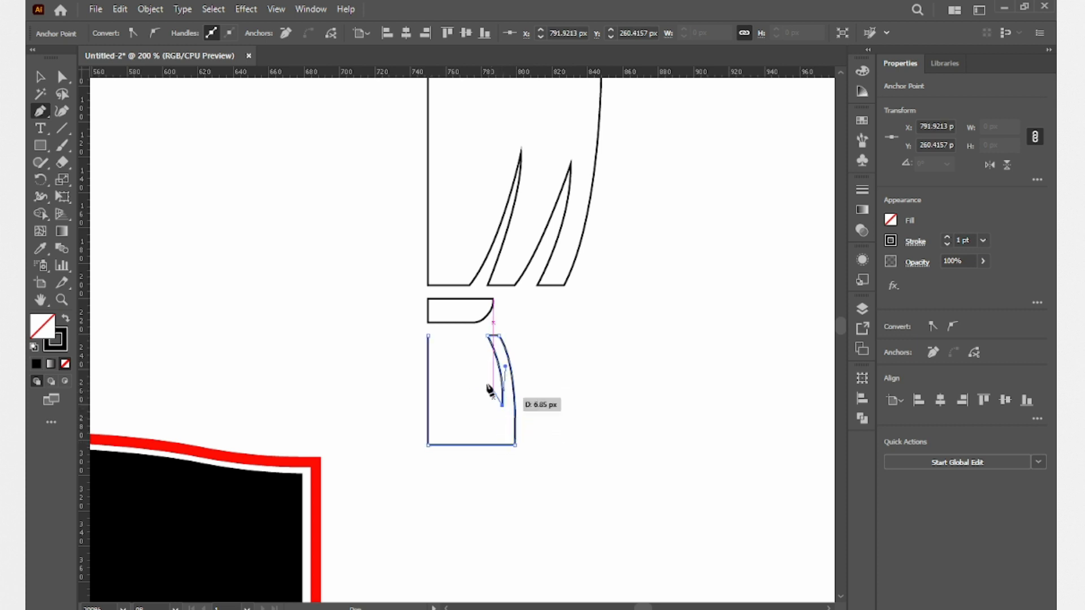
left_click(473, 335)
left_click_drag(444, 305, 445, 302)
left_click(473, 336)
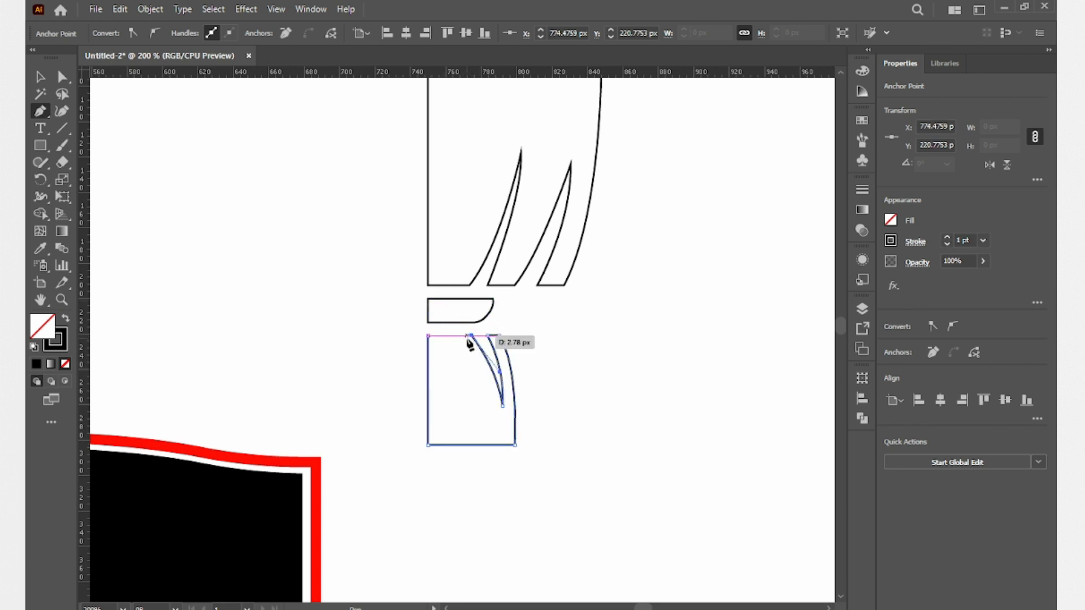
Add another short top edge and a second curved pointed notch, and close the outline at its starting corner
left_click(457, 336)
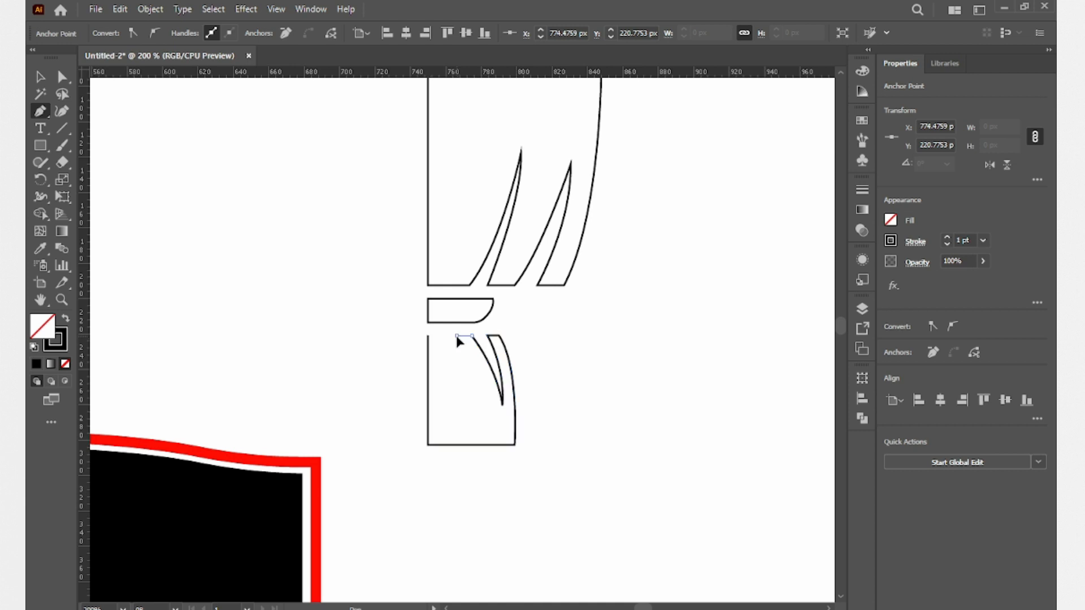
left_click(458, 413)
left_click_drag(449, 439, 448, 446)
left_click(456, 412)
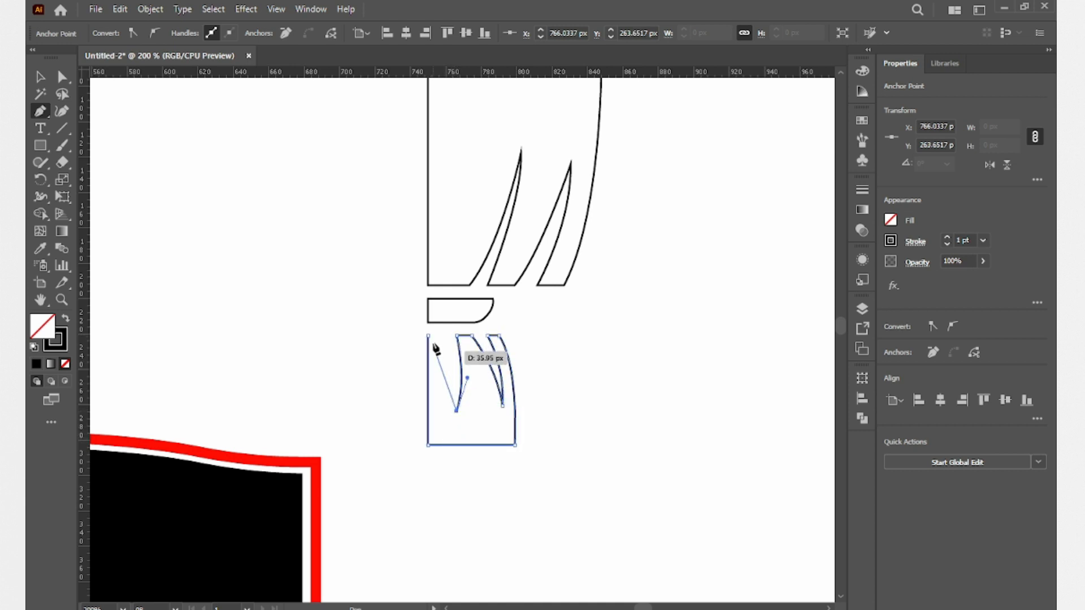
left_click_drag(443, 337, 423, 295)
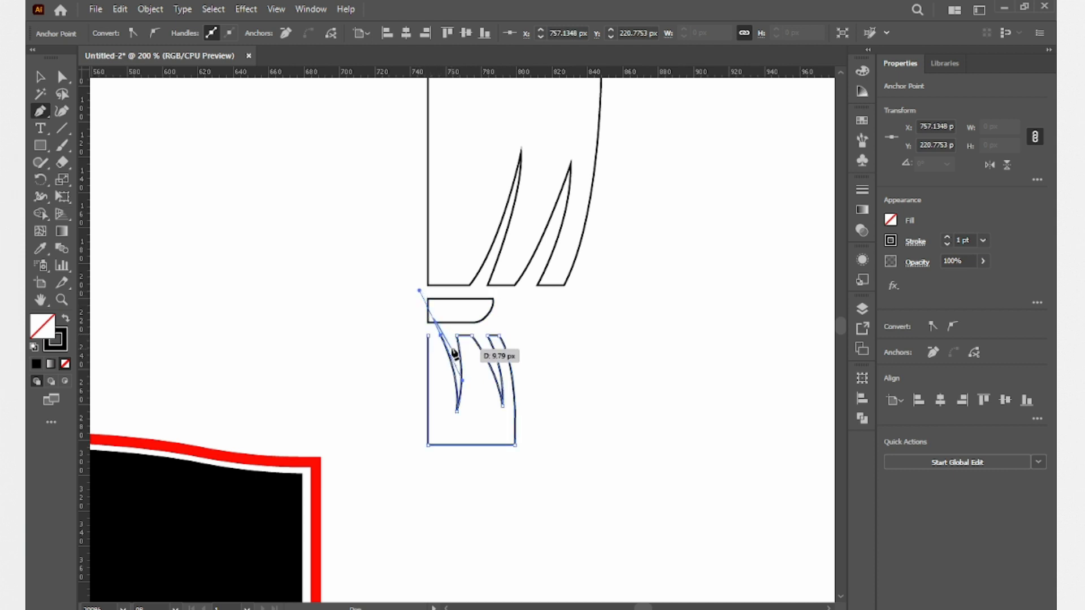
left_click(442, 337)
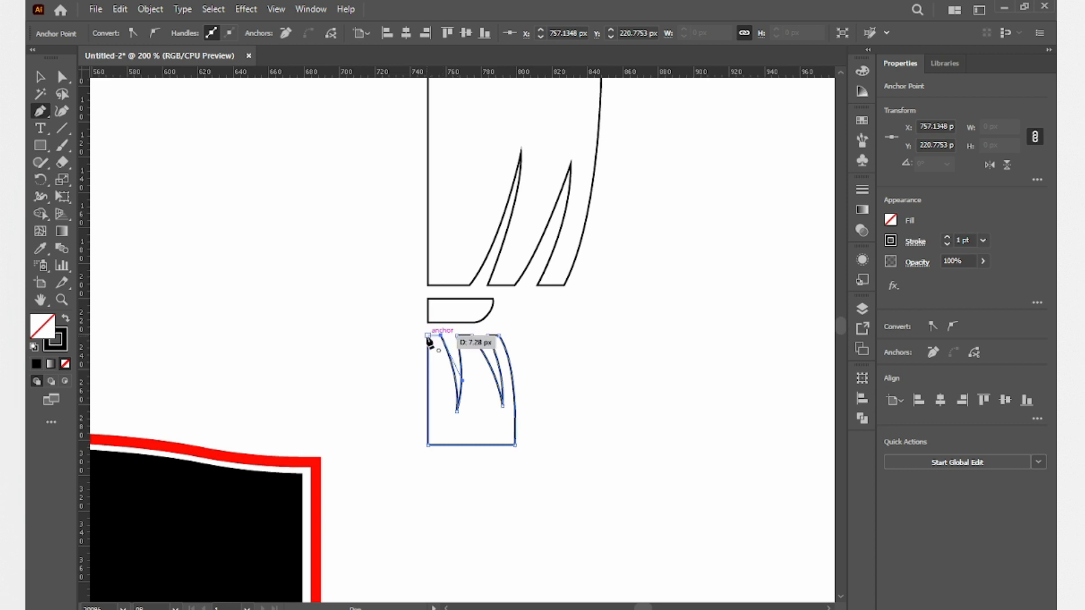
left_click(40, 77)
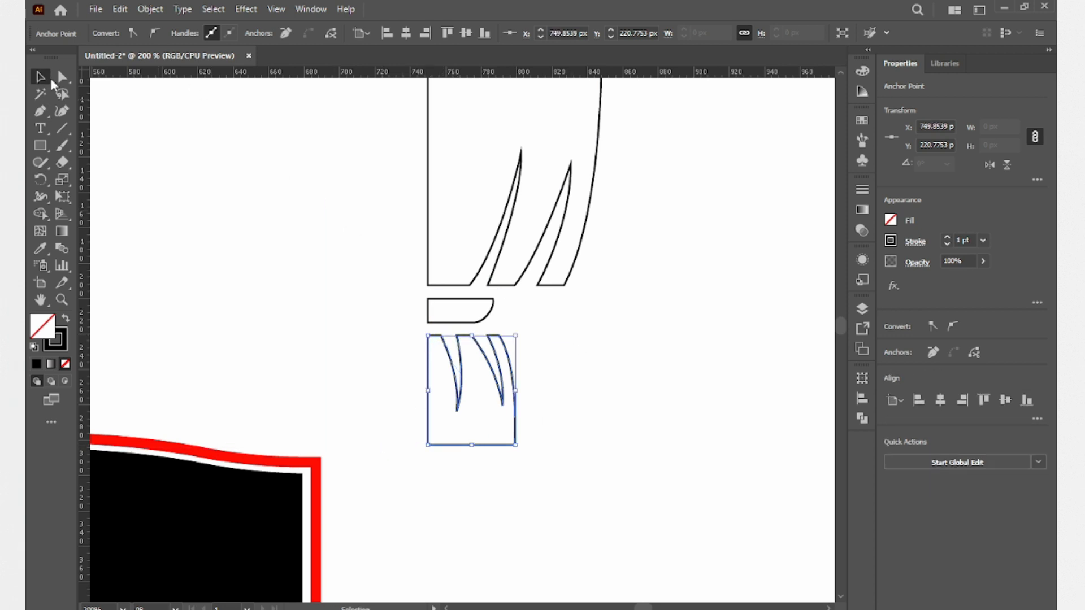
Swap fill and stroke on all three emblem shapes to give them a black fill without an outline
left_click(321, 206)
left_click_drag(364, 177, 553, 412)
scroll(551, 402, "down", 1)
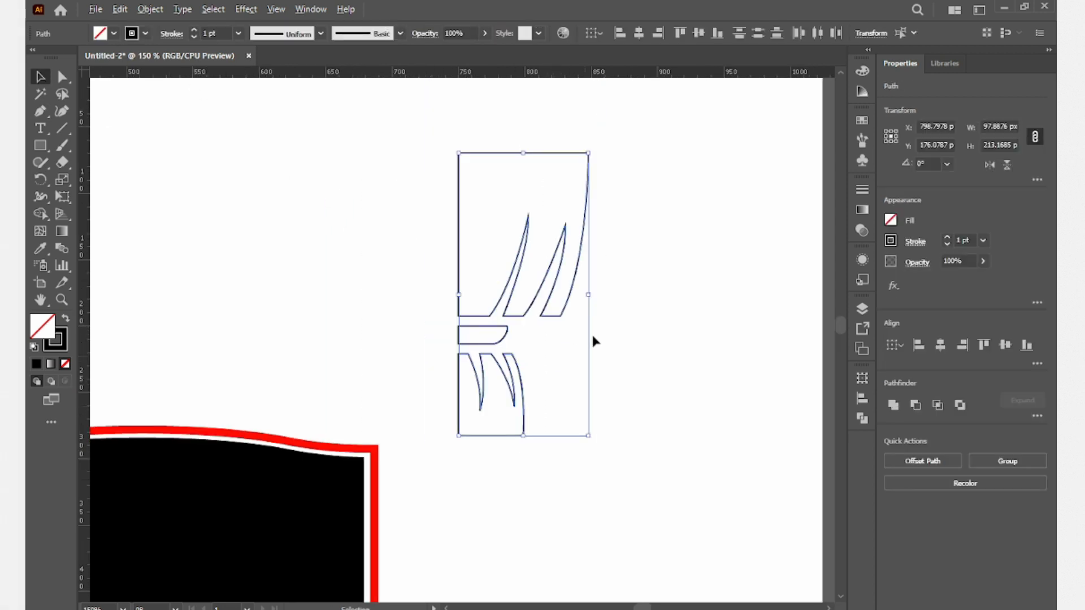
left_click(64, 320)
left_click(411, 290)
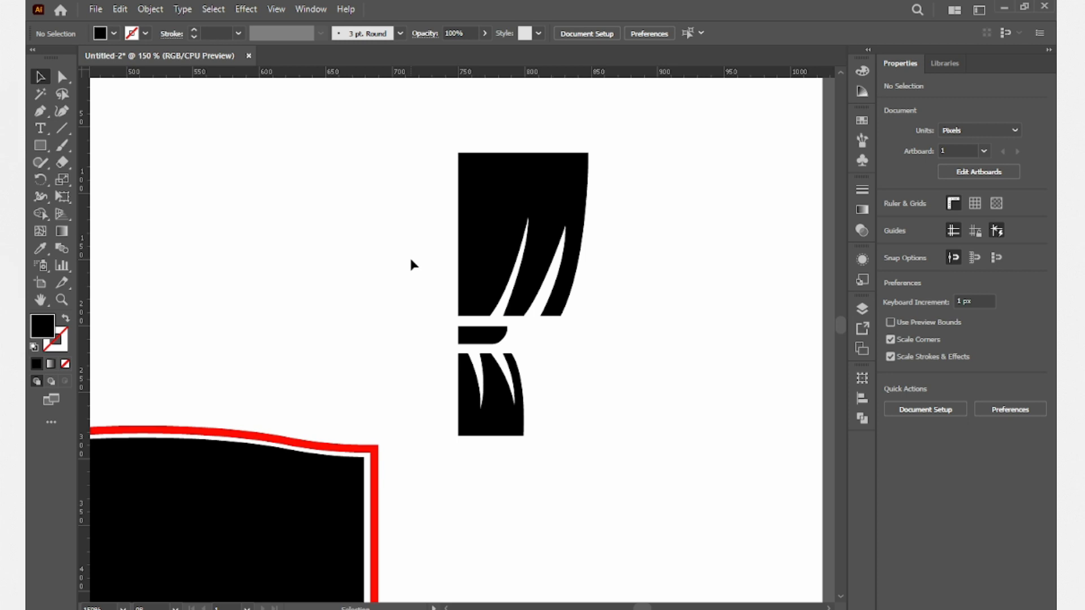
Group the three black emblem shapes into one curtain object
scroll(410, 266, "down", 1)
scroll(373, 252, "right", 3)
left_click_drag(356, 198, 452, 382)
key("ctrl+g")
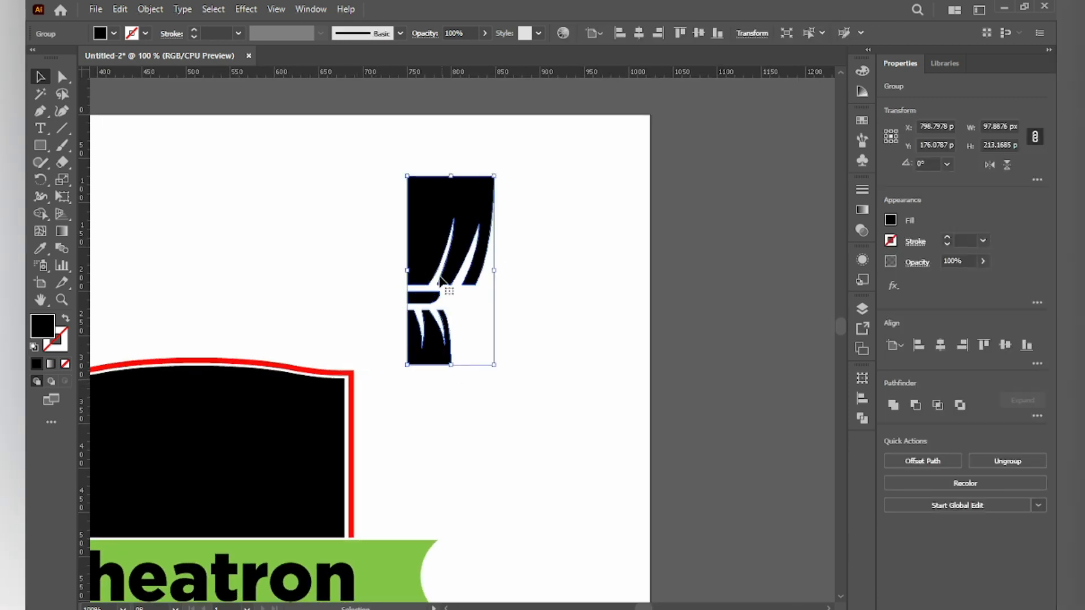
Reflect a copy of the curtain group across the vertical axis and place it about 125 px to the right of the original
right_click(439, 215)
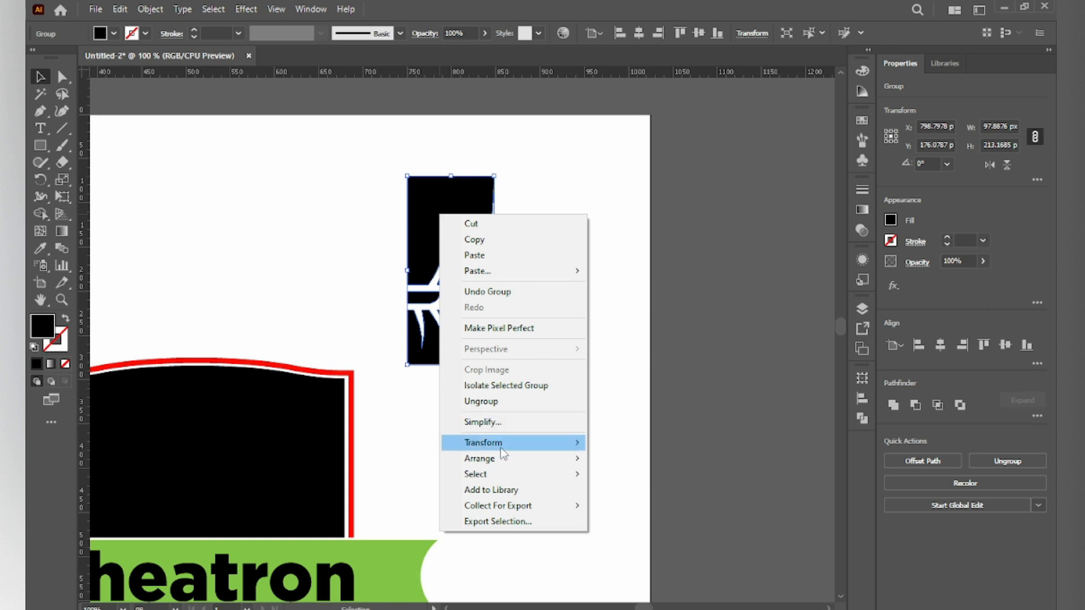
mouse_move(559, 443)
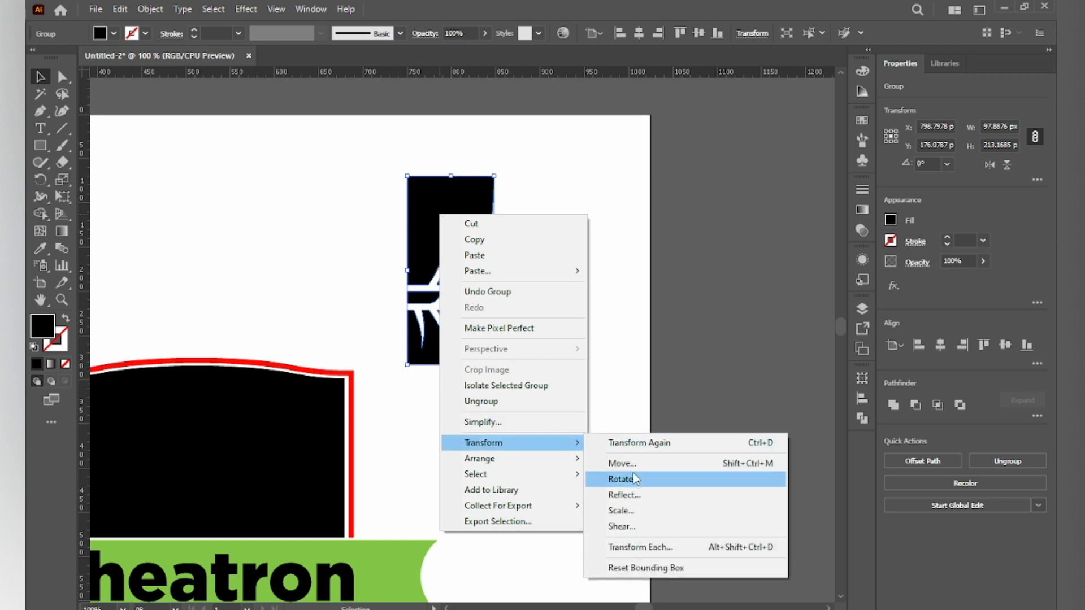
left_click(622, 495)
left_click(475, 405)
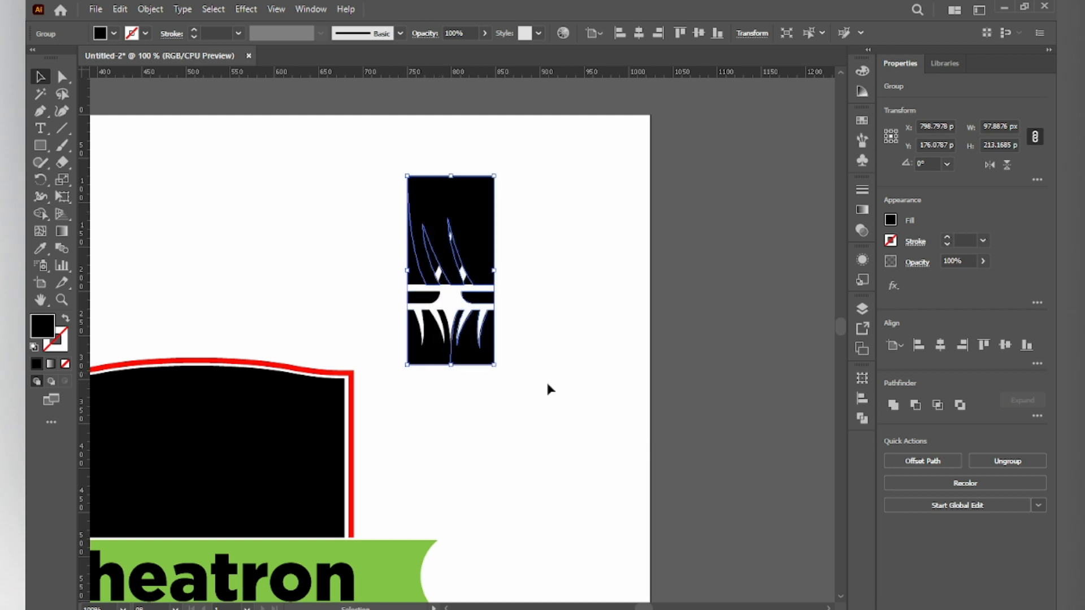
left_click(546, 379)
left_click_drag(464, 207, 571, 223)
left_click(530, 404)
left_click(497, 431)
Move only the upper inner corner anchor of the left curtain 20 px to the right, and deselect it
scroll(487, 213, "up", 1)
left_click(62, 76)
left_click_drag(490, 148, 525, 197)
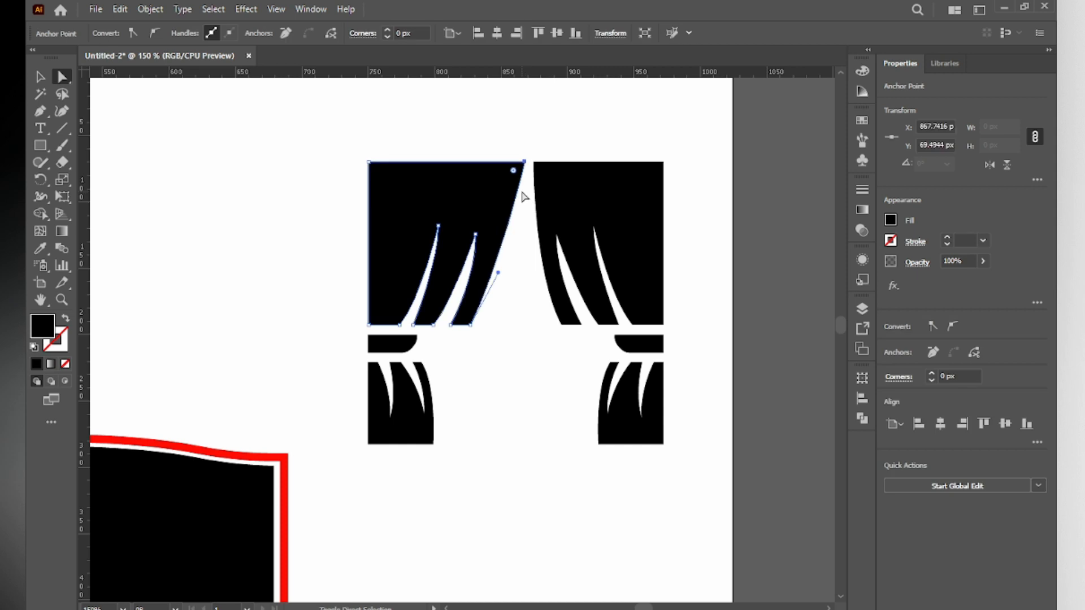
left_click(523, 117)
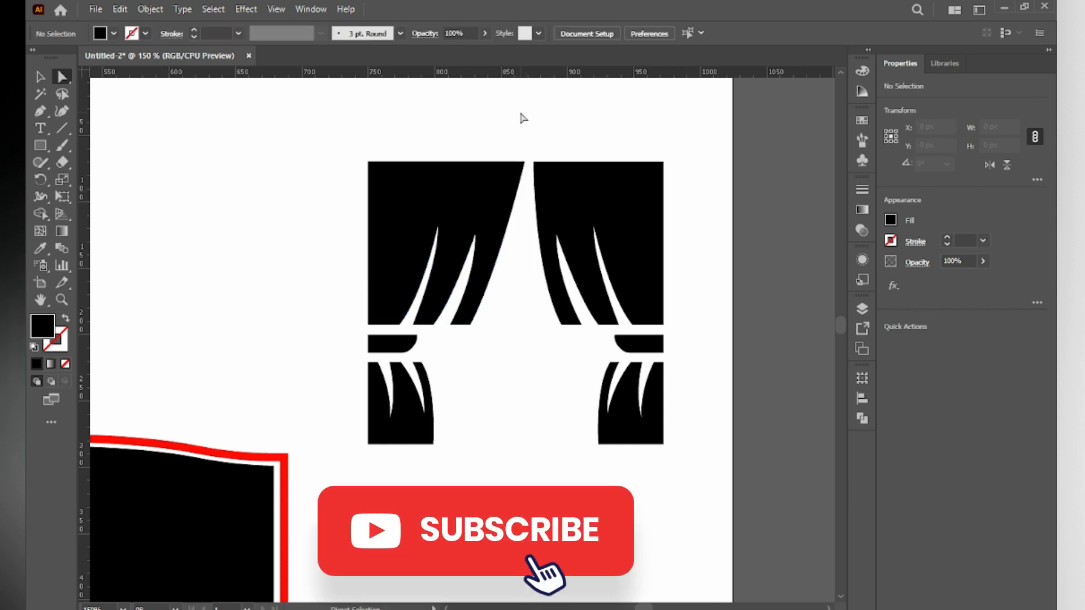
Move the whole mirrored curtain group 30 px to the right, away from the left curtain
left_click_drag(569, 196, 654, 193)
key("ctrl+z")
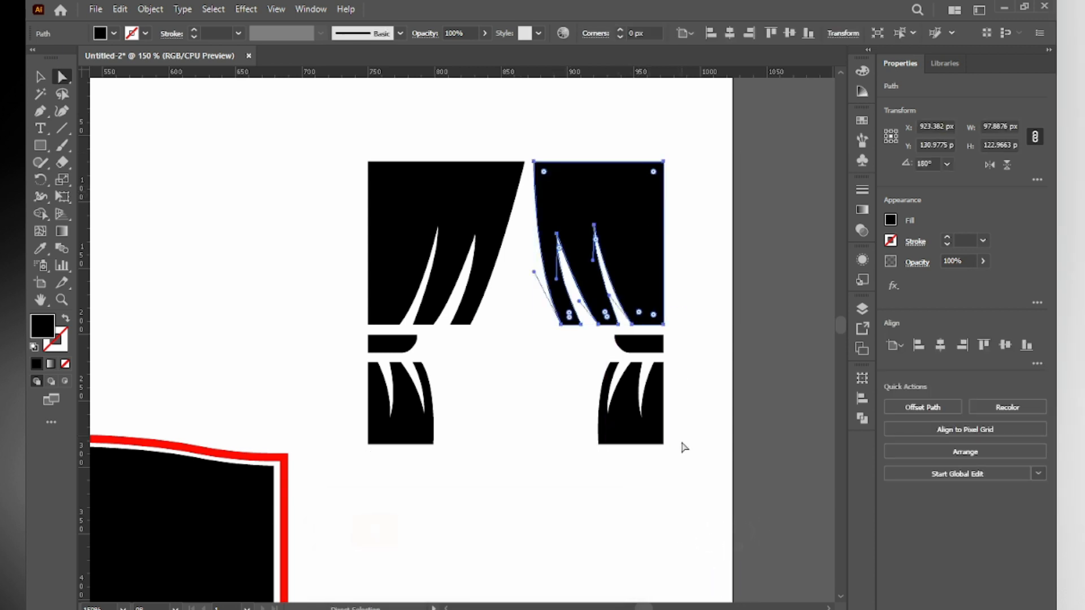
key("v")
left_click(653, 412)
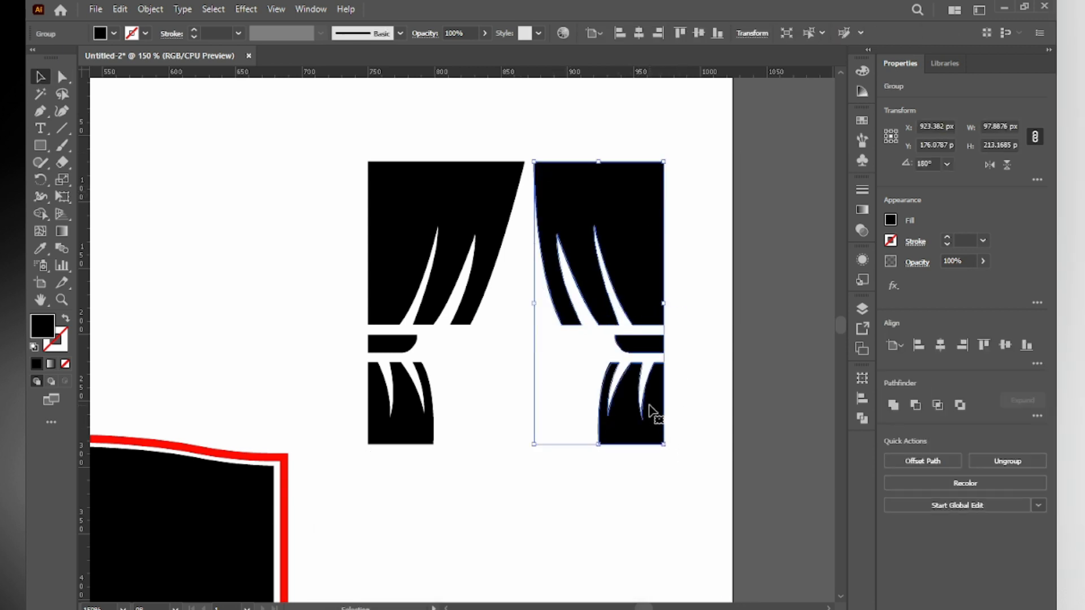
key("shift+Right")
key("shift+Right")
key("shift+Right")
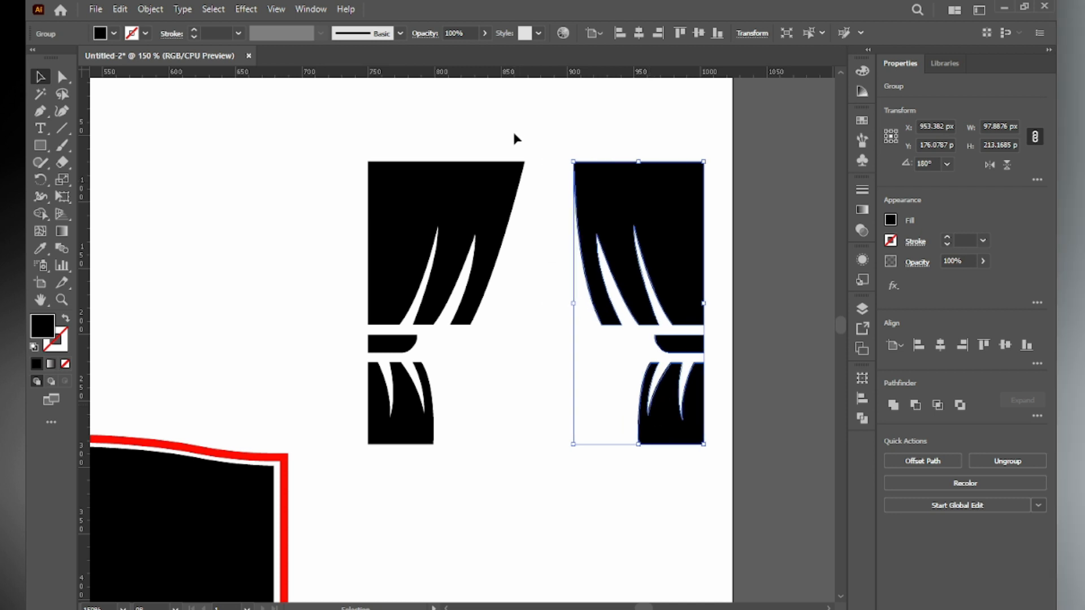
left_click(555, 141)
left_click_drag(565, 149, 588, 170)
key("shift+Left")
key("shift+Left")
key("a")
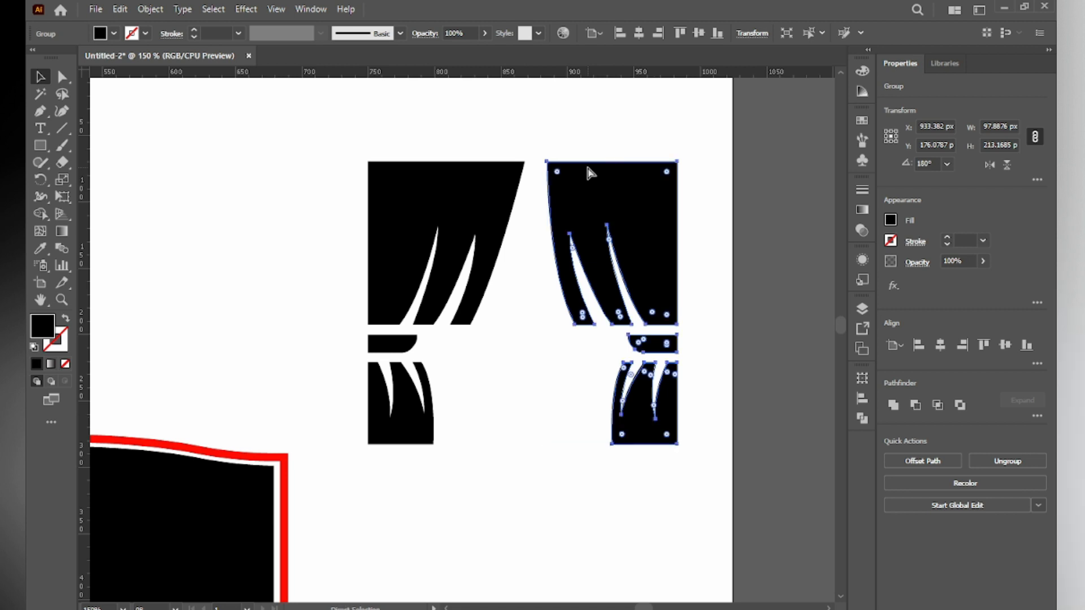
key("shift+Right")
key("shift+Right")
Move only the upper inner corner anchor of the right curtain 20 px to the left, and deselect it
left_click(560, 138)
left_click_drag(563, 146, 600, 194)
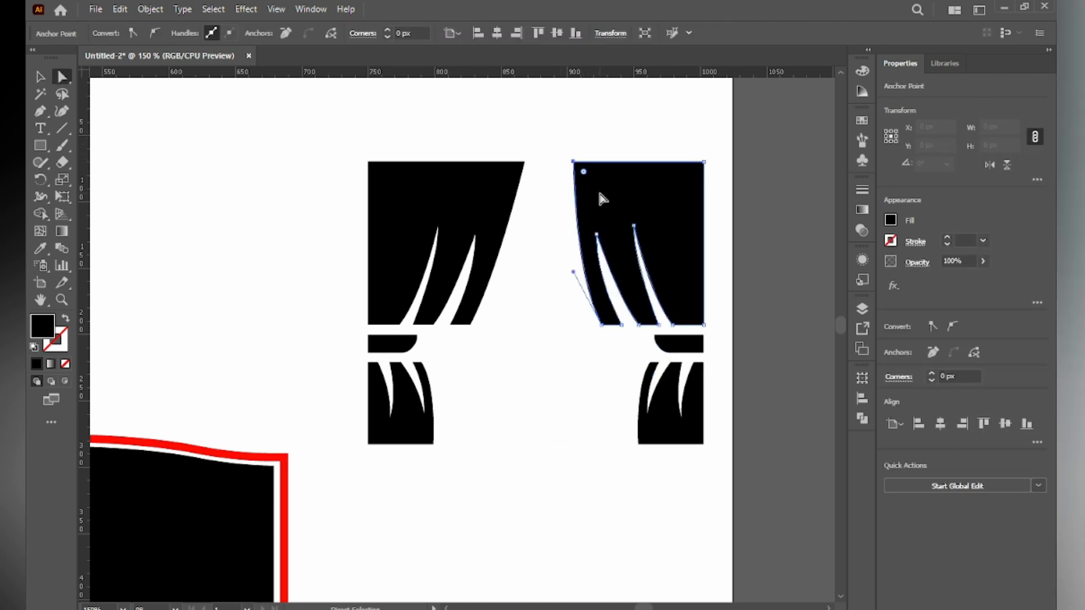
key("shift+Left")
key("shift+Left")
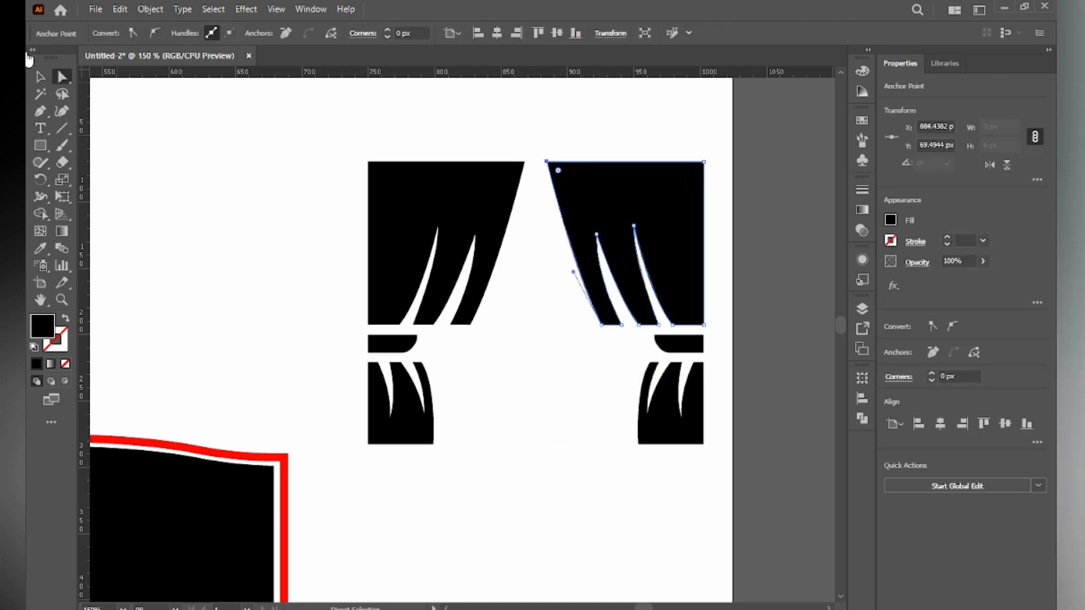
left_click(39, 78)
left_click(180, 140)
Recolor both curtain groups with the ribbon's green using the Eyedropper, and deselect them
scroll(276, 207, "down", 1)
key("shift+n")
scroll(245, 193, "down", 2)
left_click_drag(274, 210, 402, 226)
left_click_drag(377, 173, 569, 256)
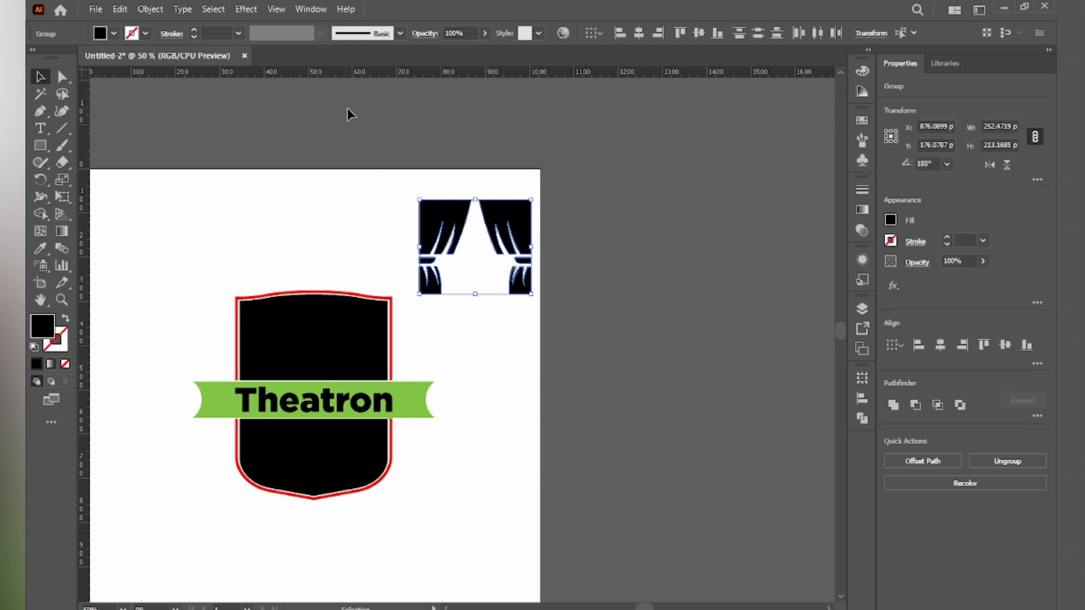
key("i")
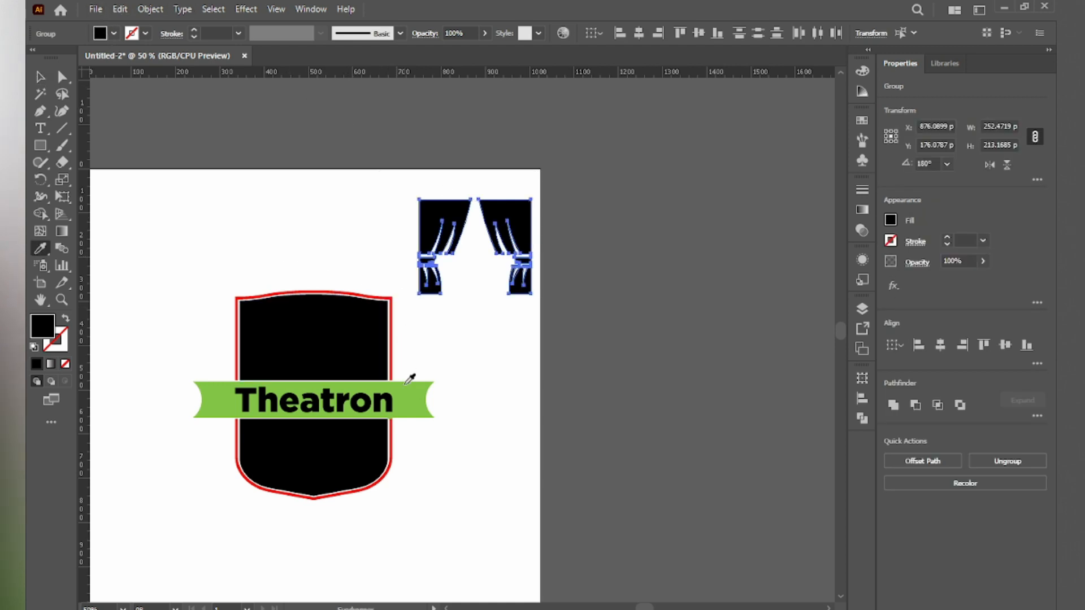
left_click(416, 385)
left_click(38, 78)
left_click(293, 206)
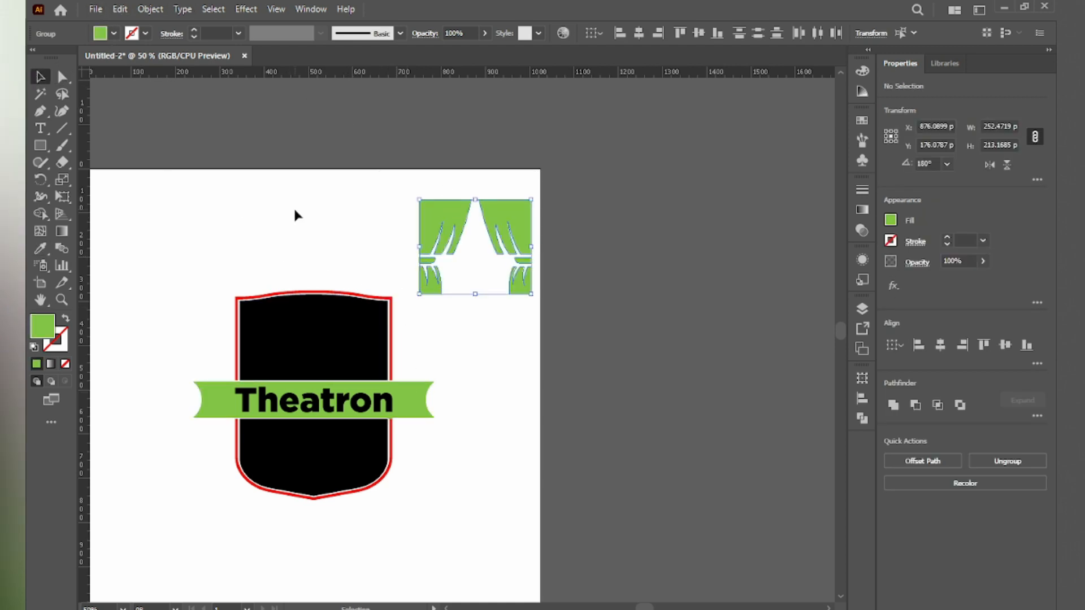
Draw a wide green rectangle over the top of the shield, extending slightly beyond both its sides
scroll(320, 314, "up", 2)
left_click_drag(306, 316, 463, 271)
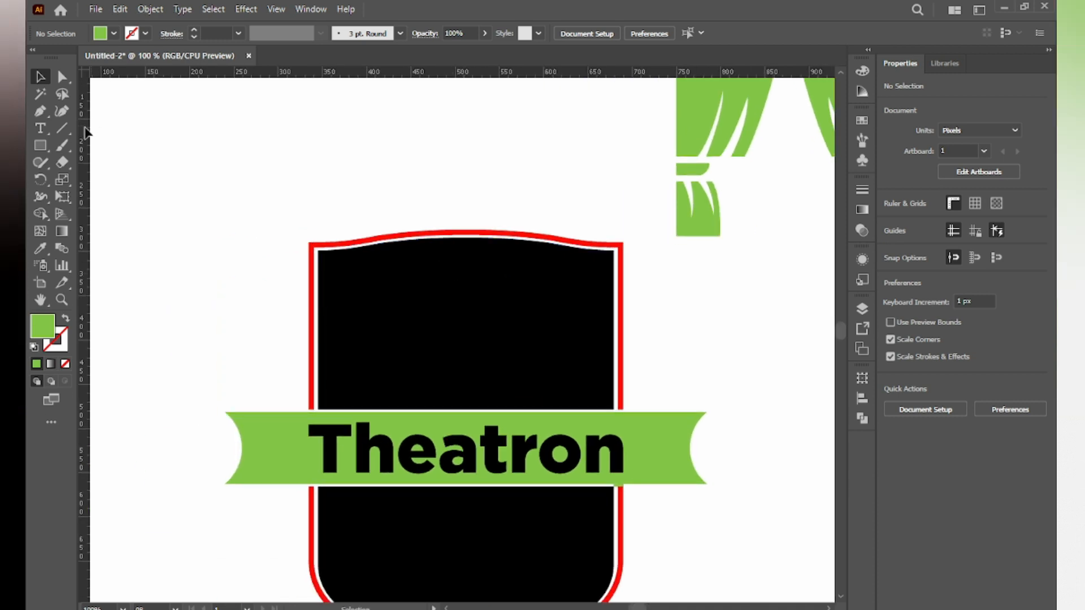
left_click(39, 146)
mouse_move(269, 186)
left_mouse_down()
mouse_move(485, 266)
mouse_move(648, 276)
left_mouse_up()
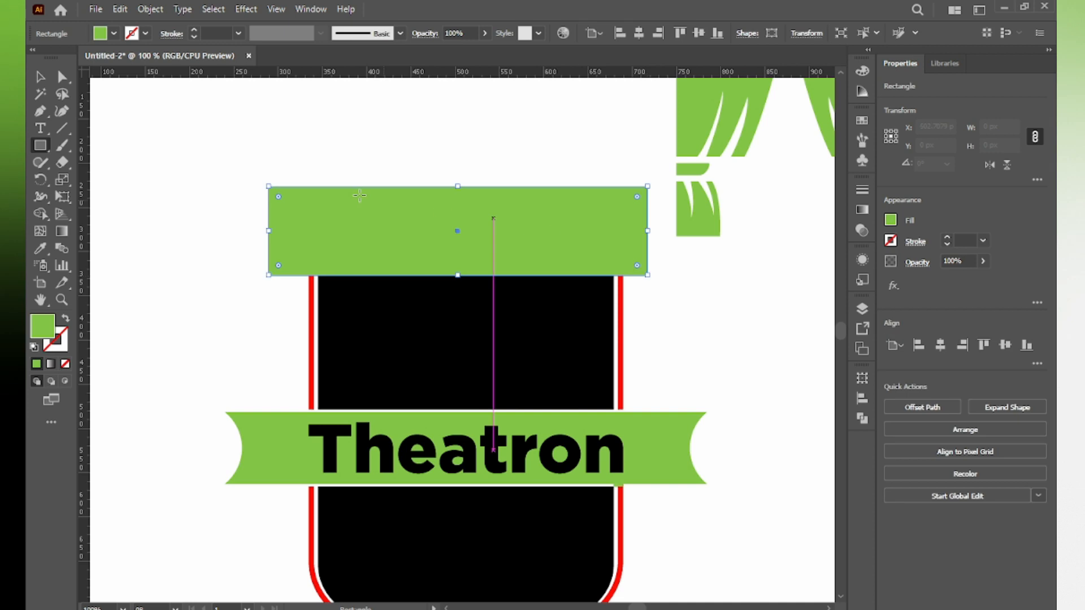
Trim the green rectangle to the curved outline of the shield's upper black panel with the Shape Builder, removing the part outside
left_click(41, 76)
left_click_drag(260, 146, 572, 322)
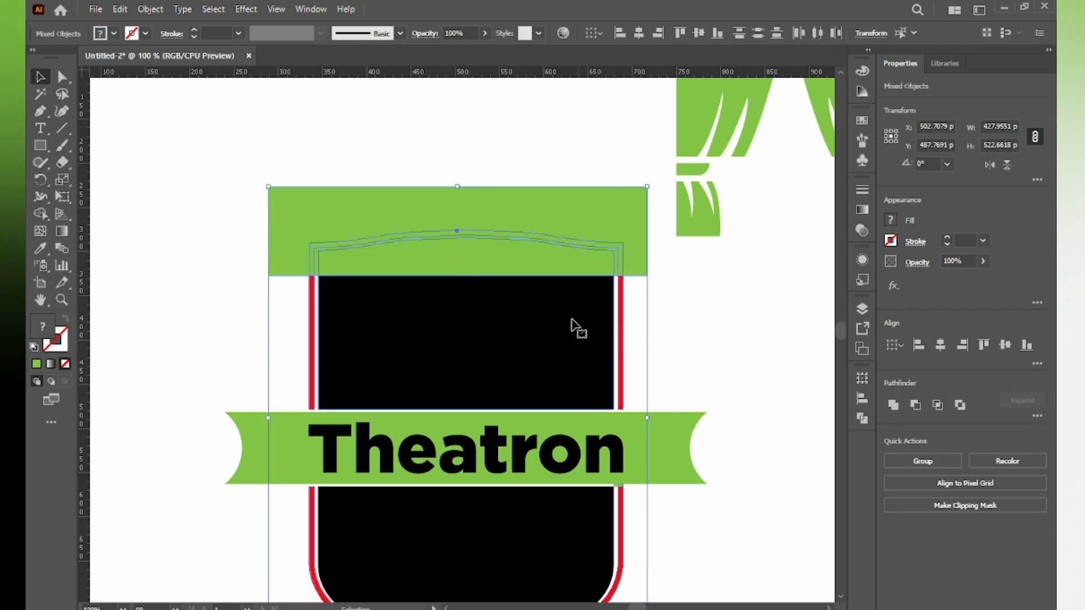
left_click(127, 163)
left_click(448, 337)
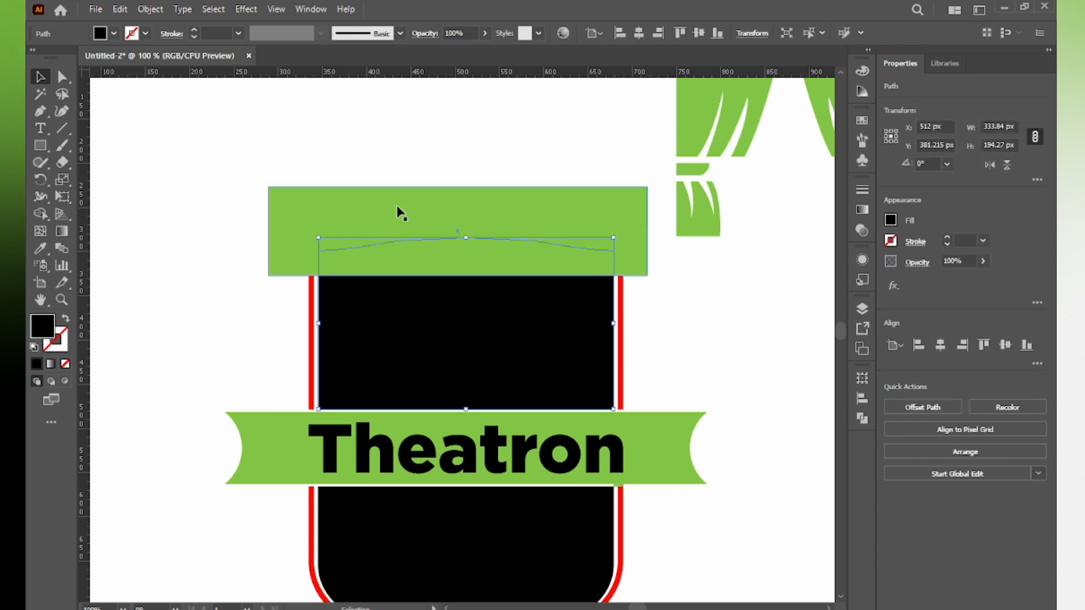
left_click(305, 221, "shift")
left_click(40, 213)
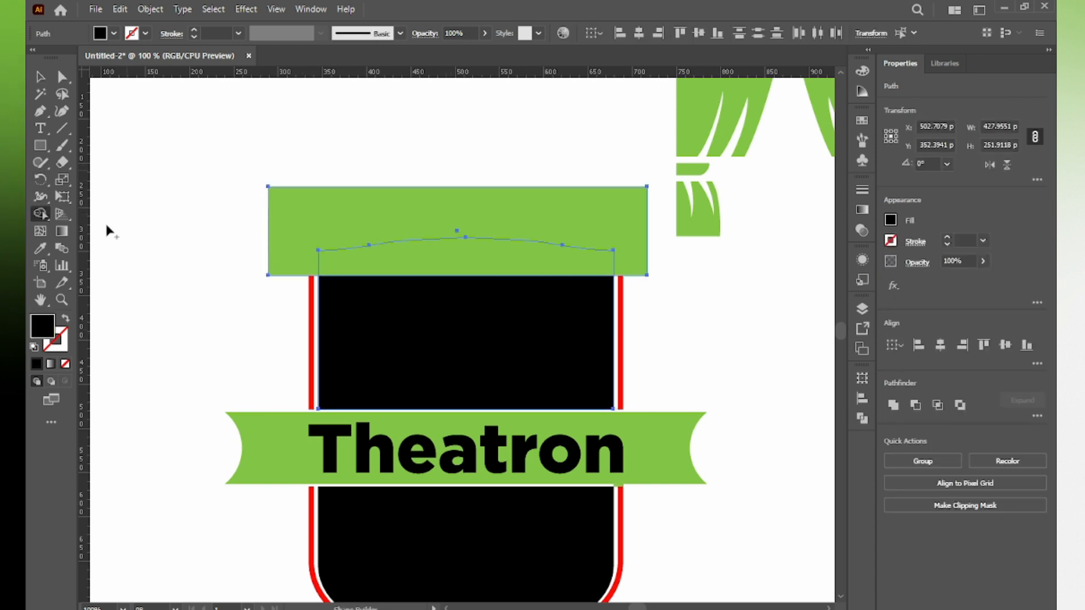
left_click(383, 216, "alt")
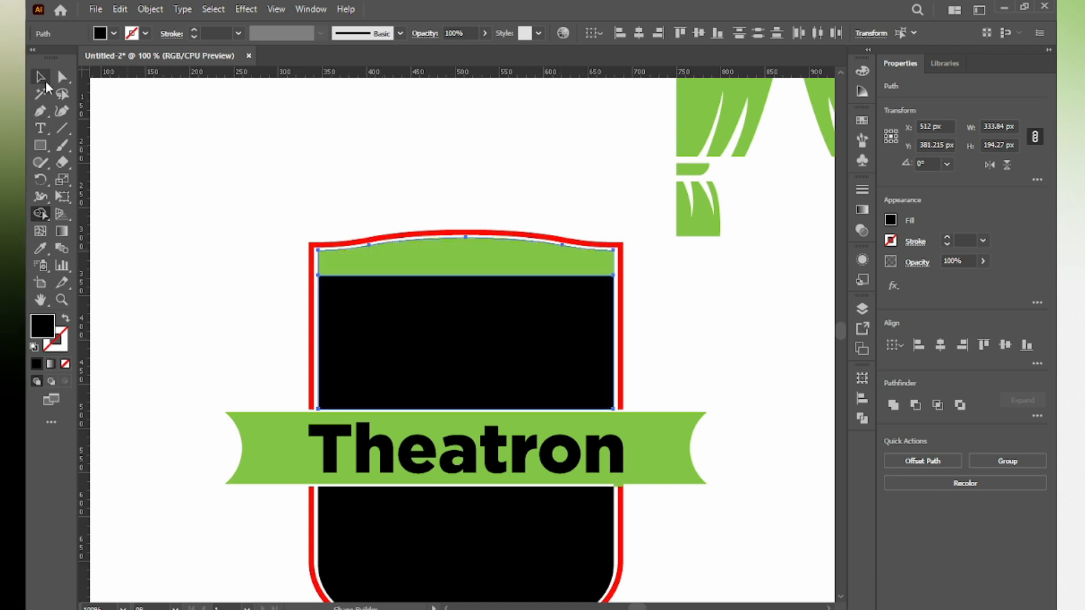
Raise the two lower corner anchors of the green top strip by 20 px to make it thinner, and deselect it
key("v")
scroll(460, 270, "up", 1)
scroll(460, 268, "up", 1)
left_click_drag(601, 329, 494, 218)
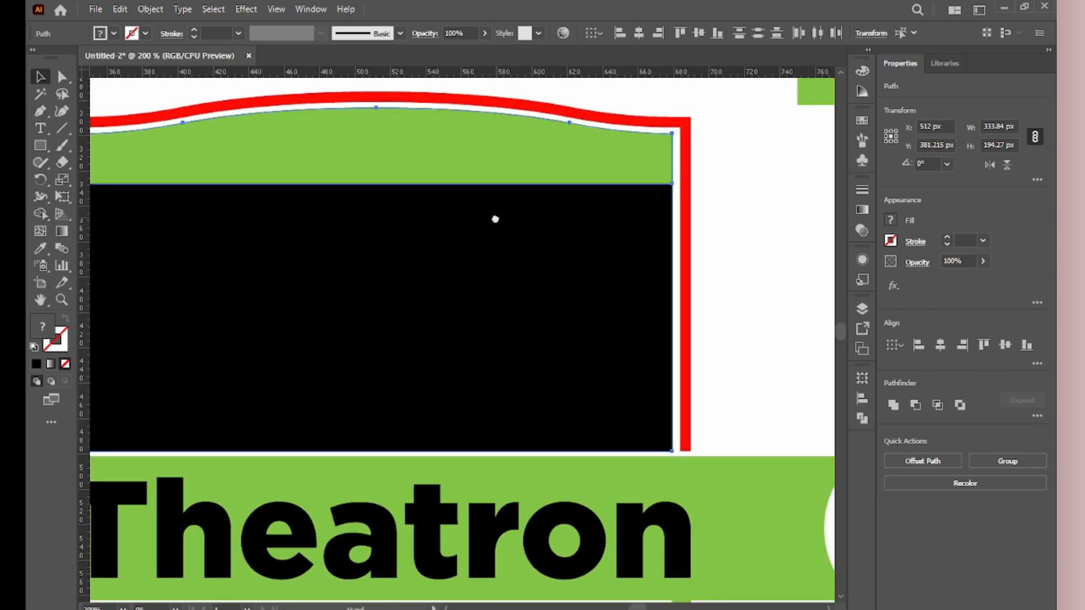
left_click_drag(422, 209, 597, 273)
scroll(579, 266, "down", 1)
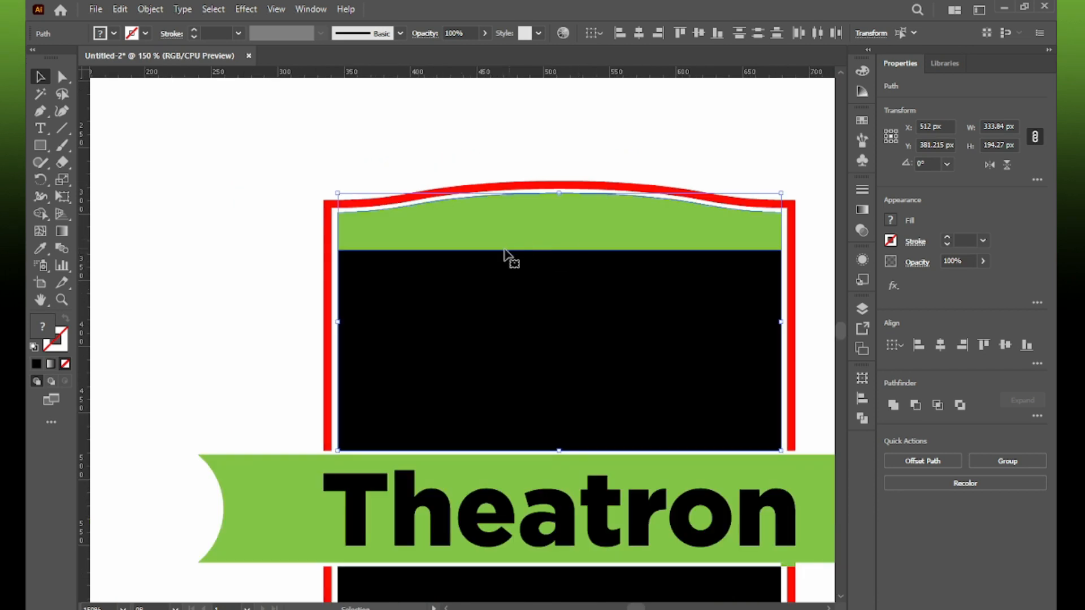
scroll(508, 256, "up", 1)
left_click_drag(484, 226, 448, 227)
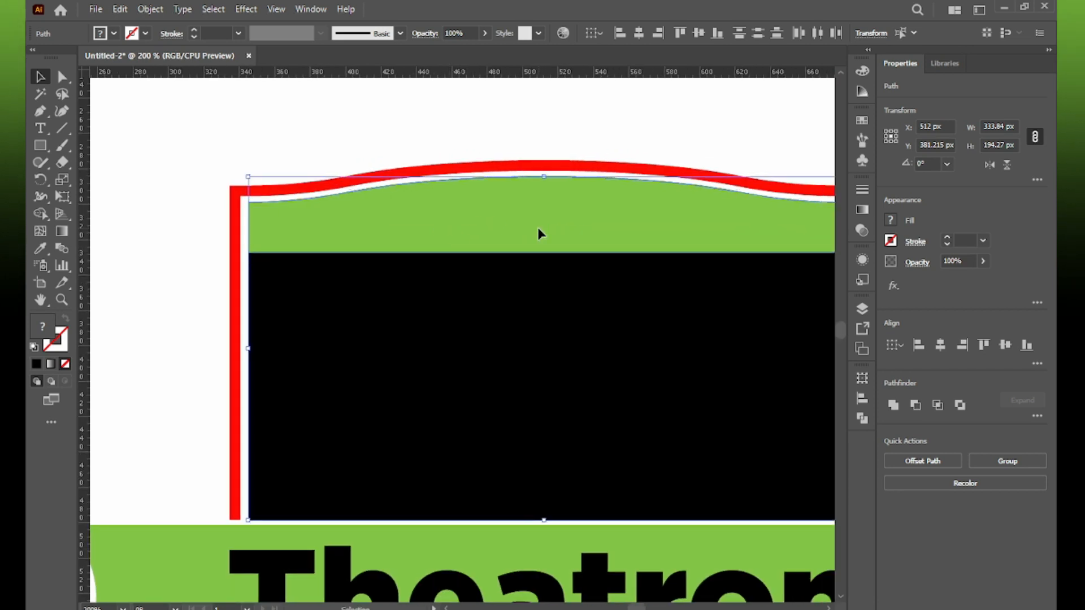
left_click(223, 158)
key("a")
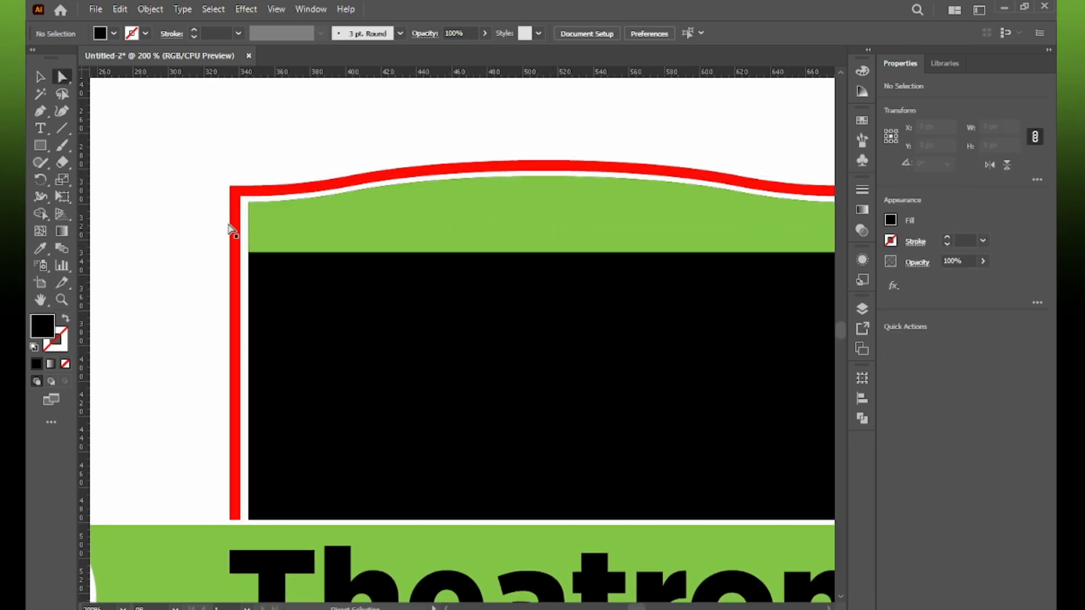
left_click(248, 253)
left_click_drag(651, 285, 450, 284)
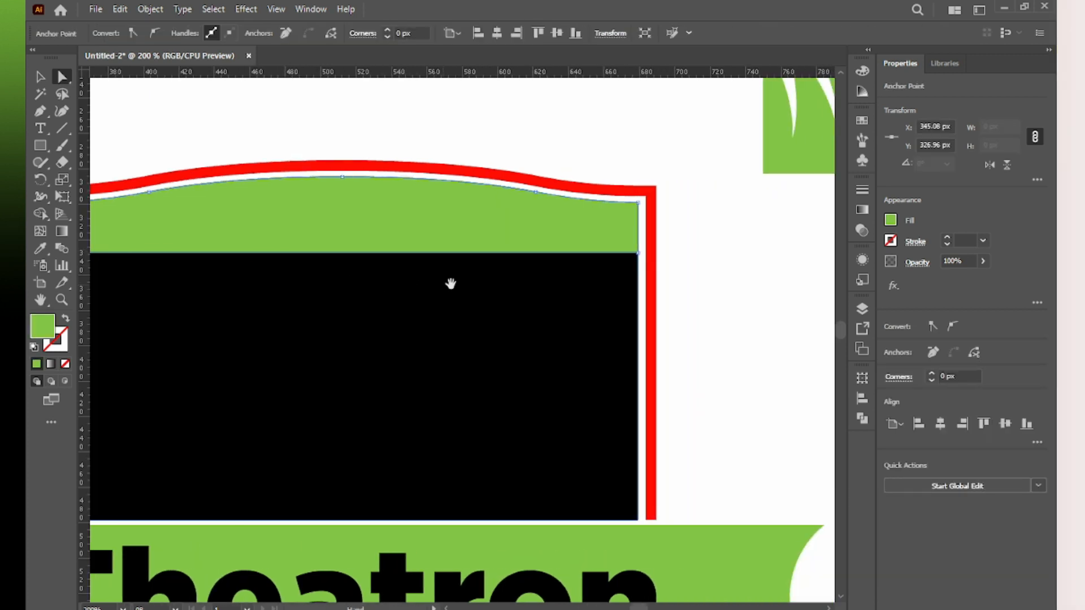
left_click(638, 252, "shift")
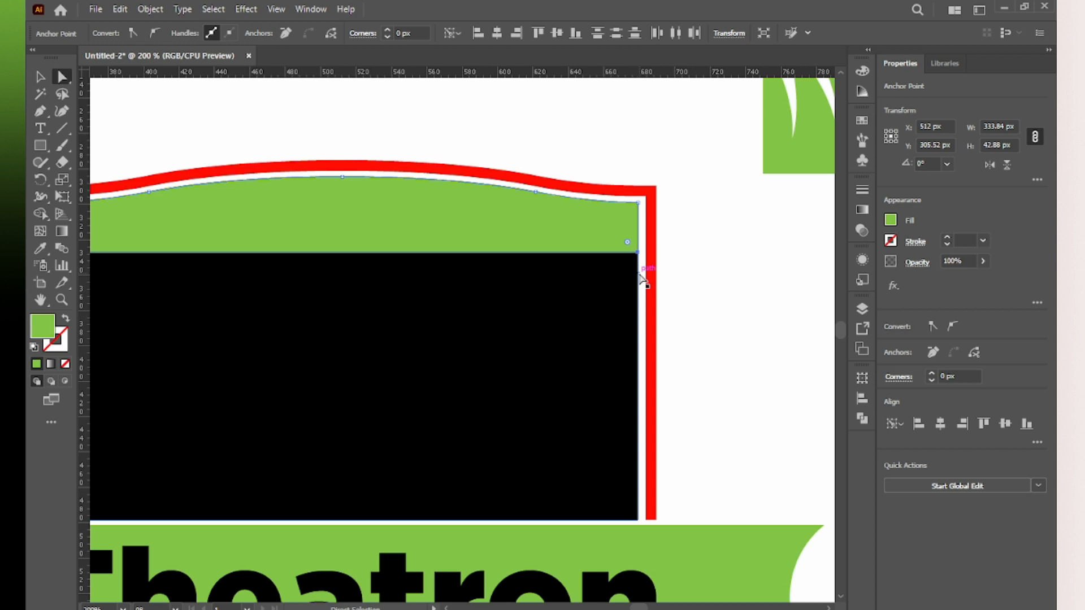
key("shift+Up")
key("shift+Up")
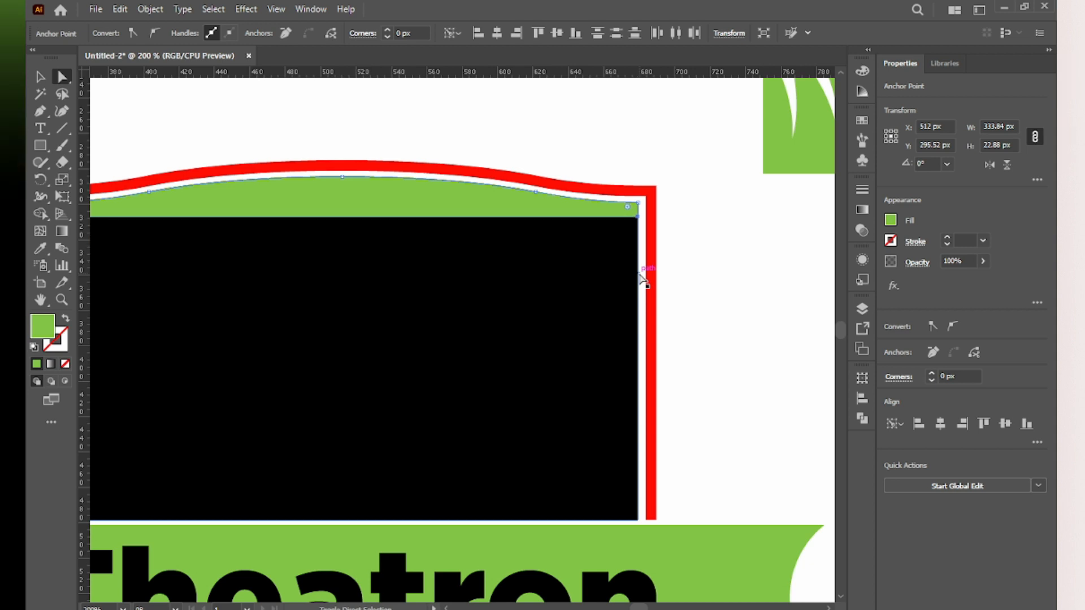
left_click(617, 152)
Select both curtain groups and move them together onto the shield's upper black panel
left_click_drag(568, 249, 778, 291)
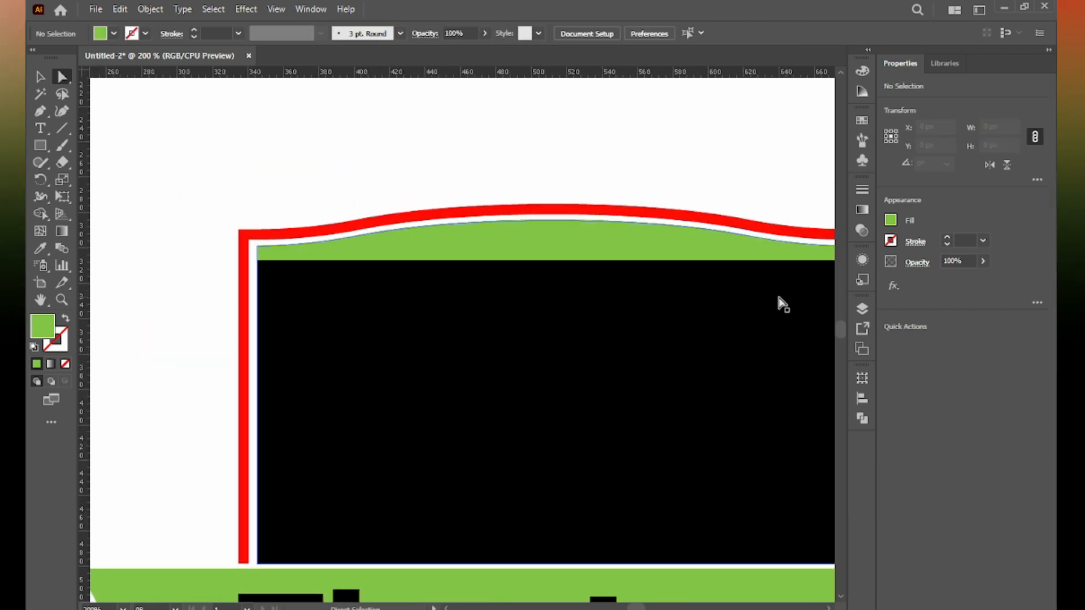
scroll(645, 279, "down", 1)
left_click_drag(651, 279, 602, 262)
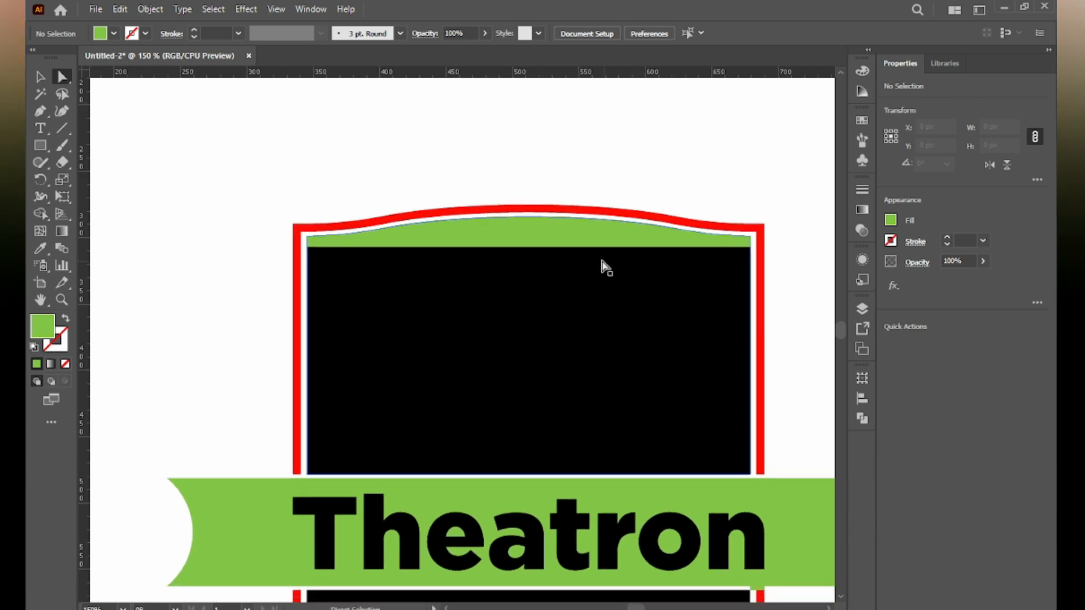
left_click_drag(782, 259, 650, 239)
scroll(653, 237, "down", 1)
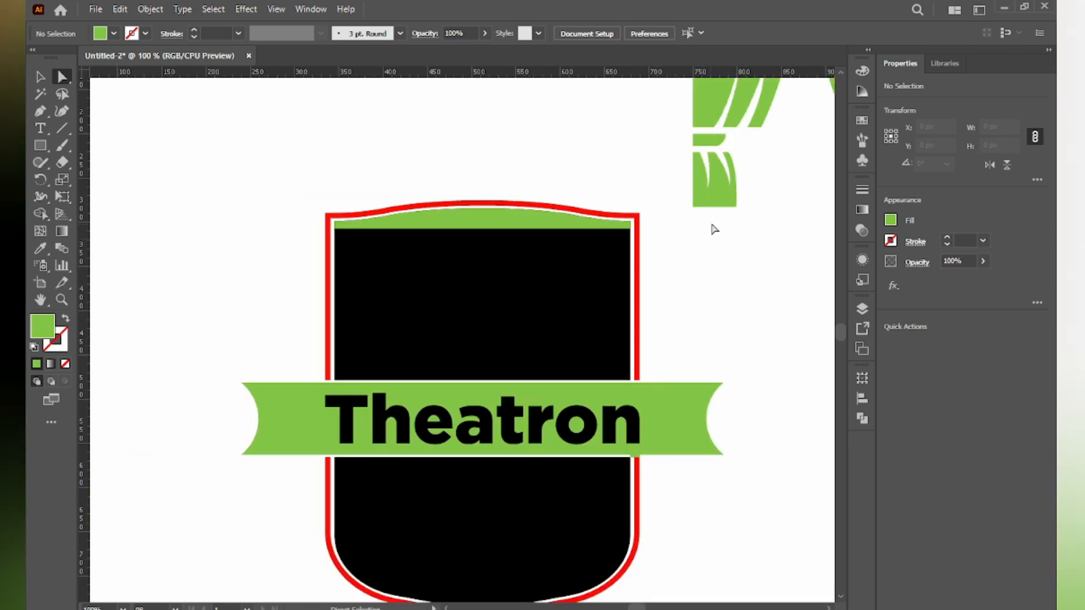
left_click_drag(713, 229, 644, 262)
left_click_drag(675, 117, 663, 140)
left_click(650, 153)
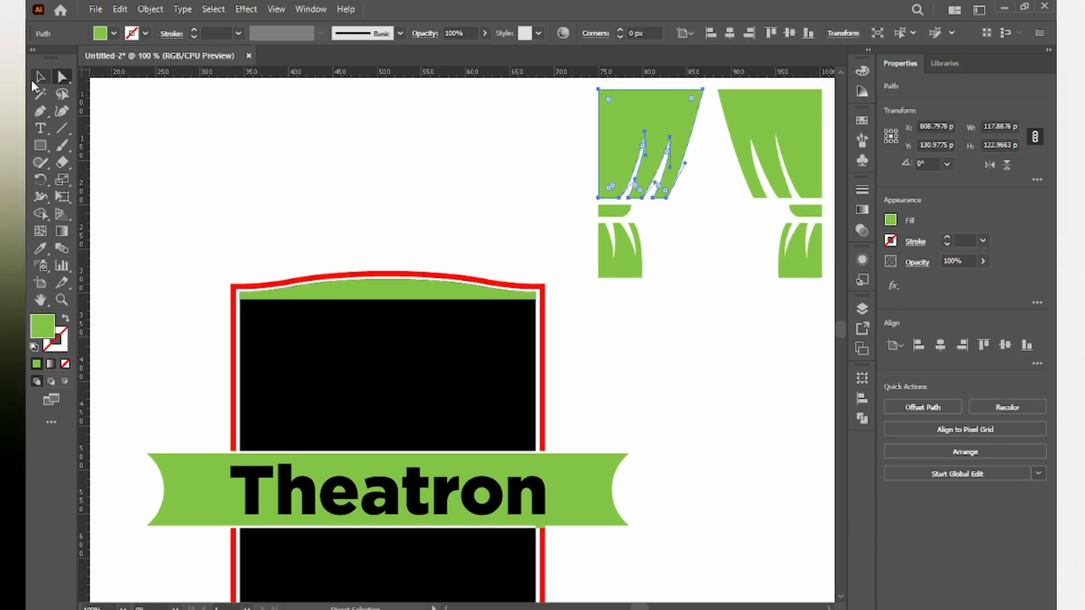
left_click(35, 82)
left_click_drag(546, 142, 820, 227)
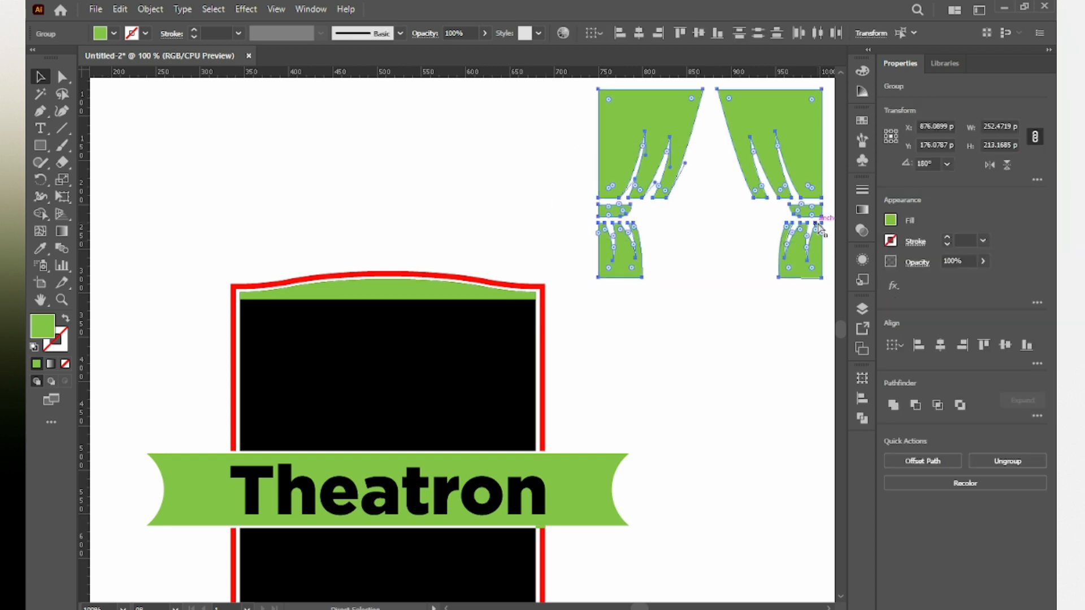
left_click_drag(758, 99, 435, 267)
Align the curtain pair's lower left corner with the lower left corner of the upper black panel
scroll(428, 347, "up", 2)
left_click_drag(439, 373, 699, 219)
left_click_drag(438, 141, 365, 150)
left_click_drag(363, 148, 156, 180)
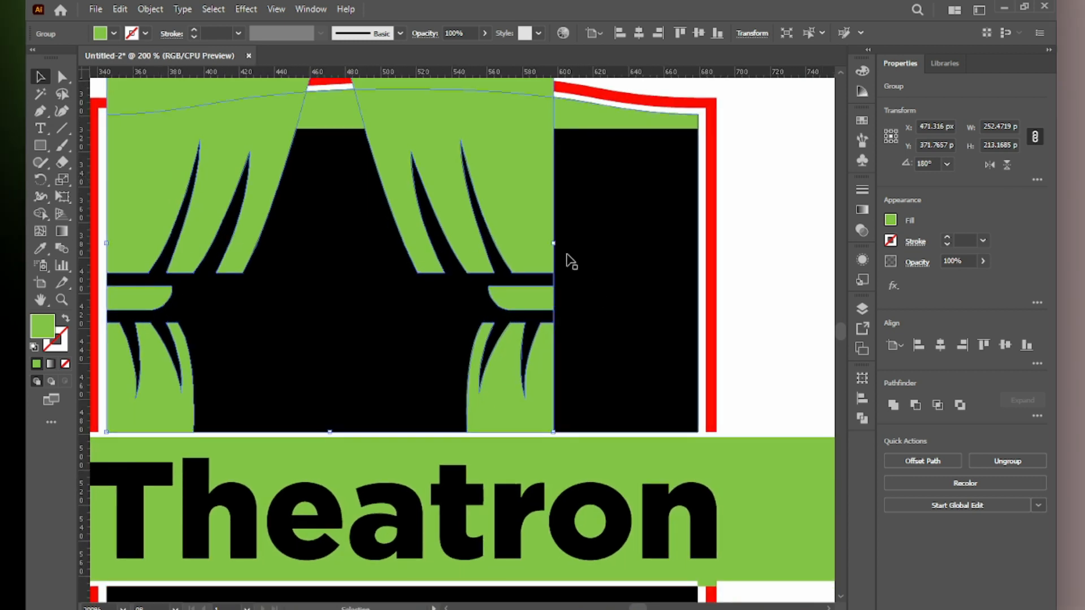
Stretch the curtain pair to the panel's full width, reduce its height to about 165 px below the green strip, and deselect it
left_click_drag(558, 247, 699, 228)
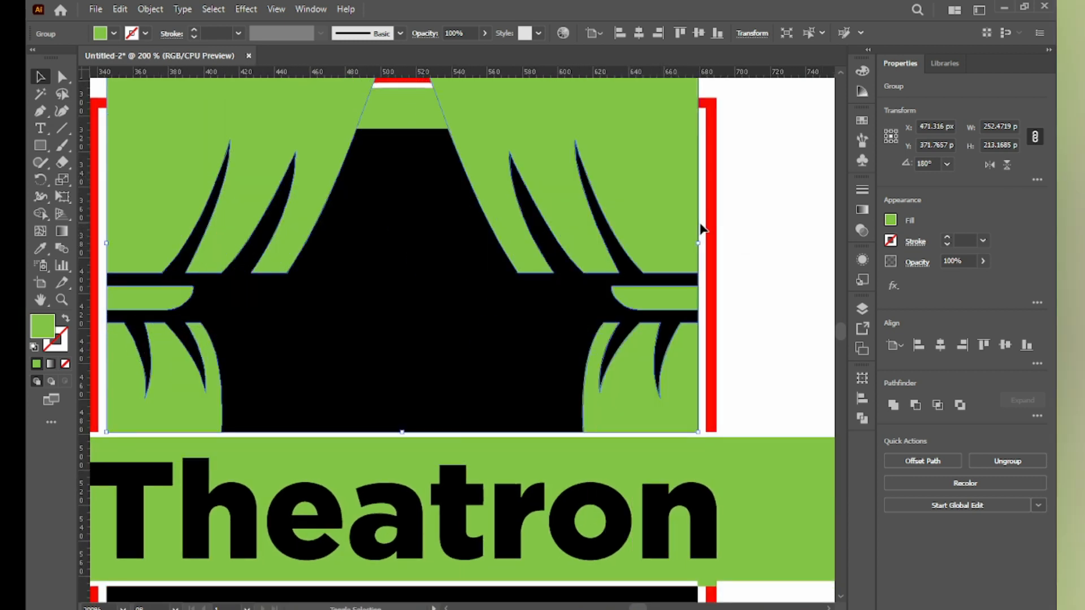
left_click_drag(501, 205, 533, 341)
left_click_drag(453, 193, 446, 278)
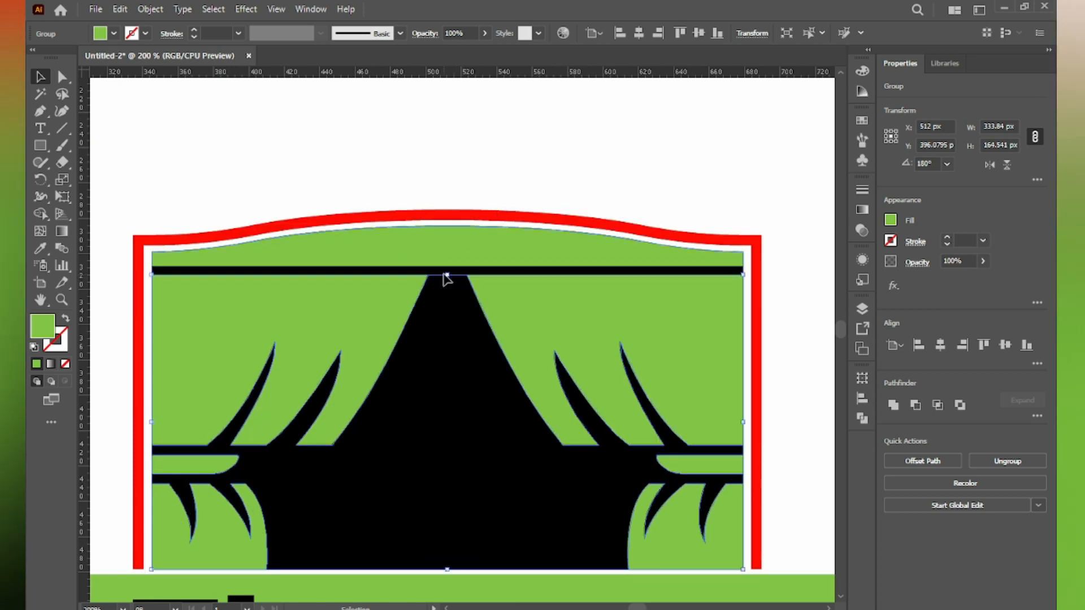
left_click(451, 160)
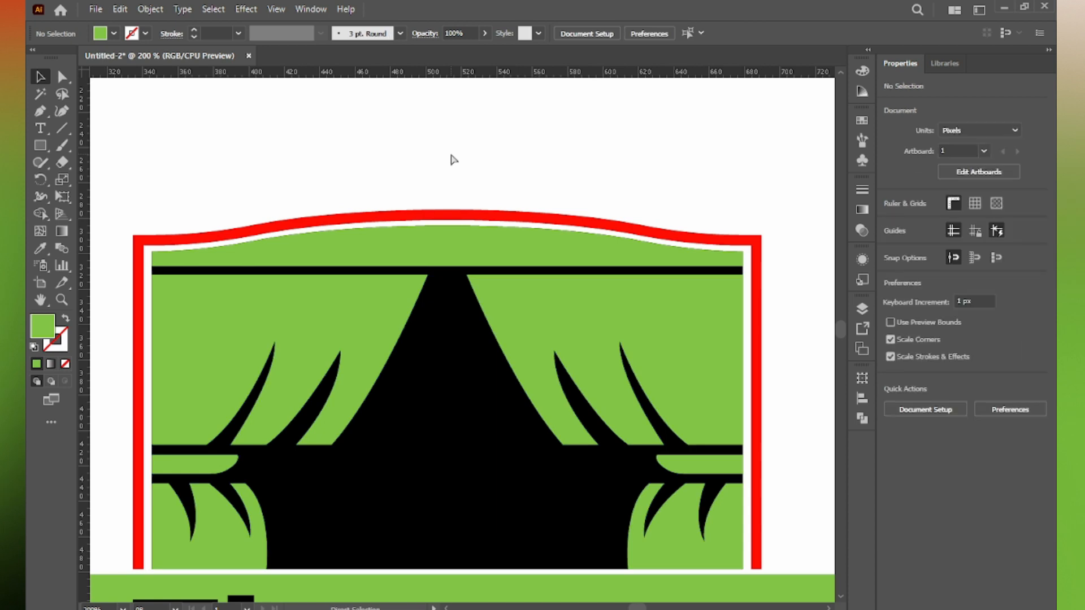
Move the left upper curtain's fold anchors and lower inner corner 10 px to the left, keeping its top corners in place, and deselect it
key("ctrl+0")
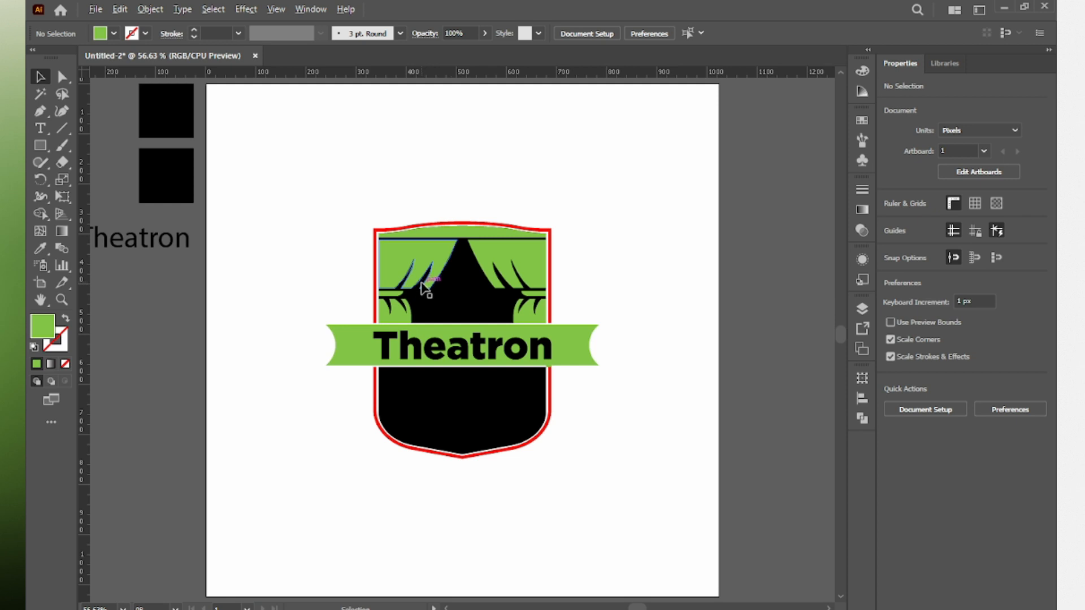
scroll(422, 286, "up", 3)
scroll(424, 288, "up", 2)
key("a")
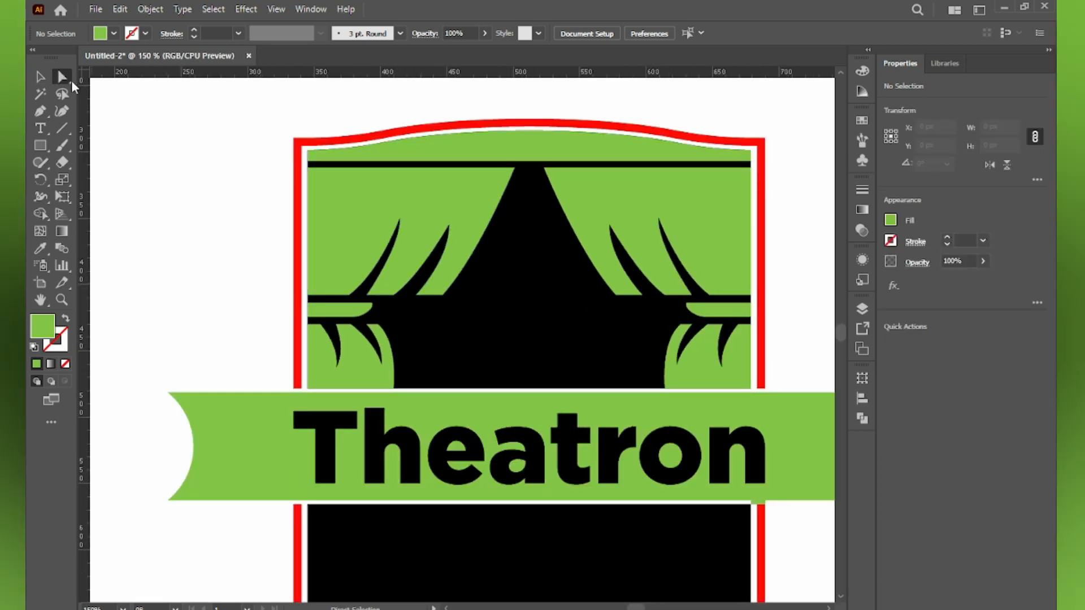
left_click(417, 295)
left_click(443, 295, "shift")
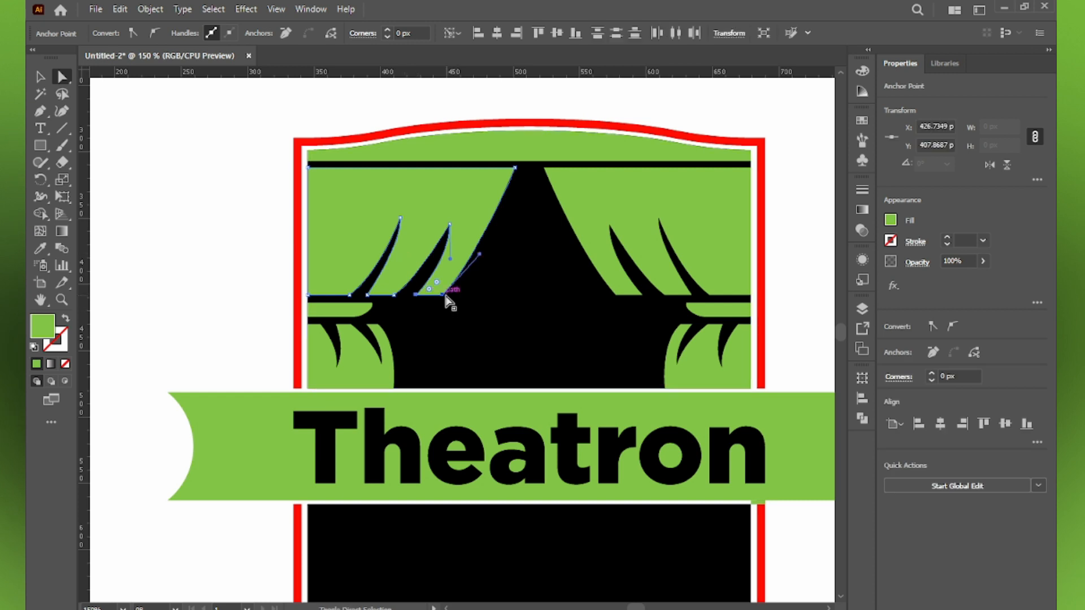
left_click(449, 225, "shift")
left_click(400, 218, "shift")
left_click(350, 295, "shift")
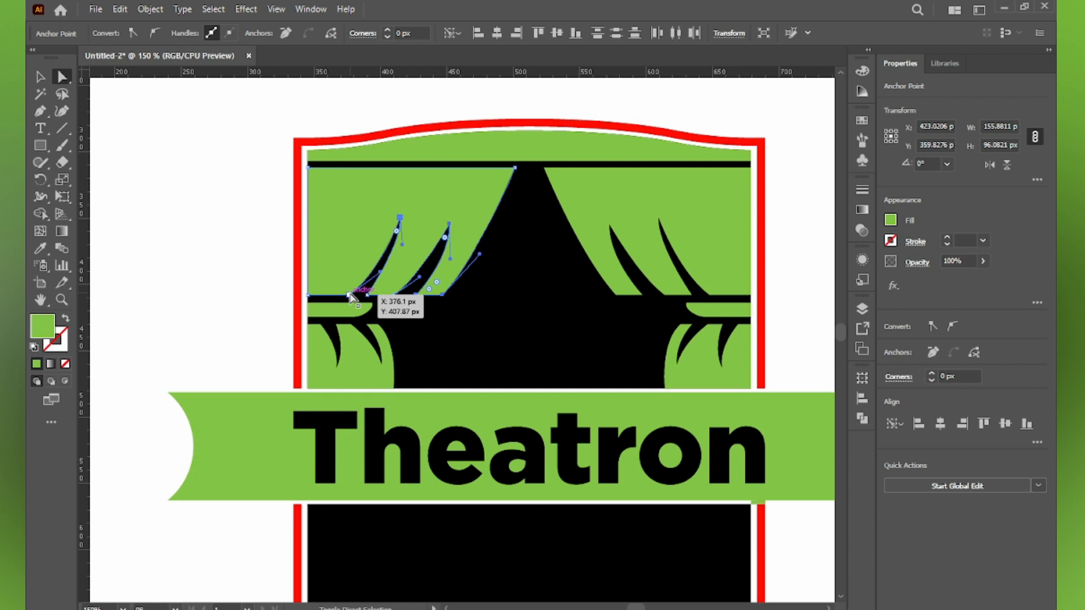
left_click_drag(375, 301, 362, 302)
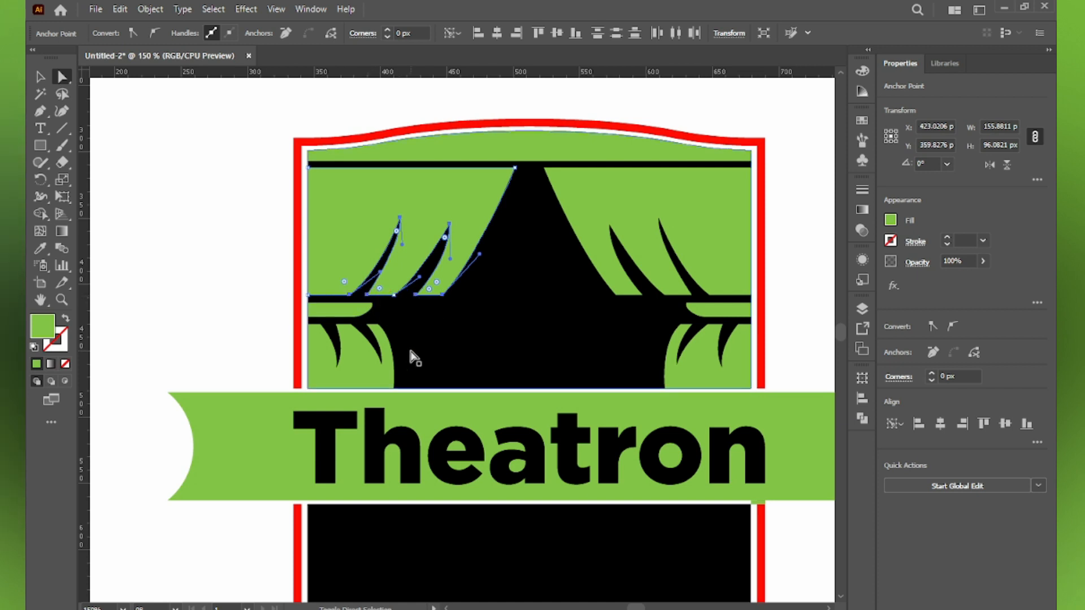
key("shift+Left")
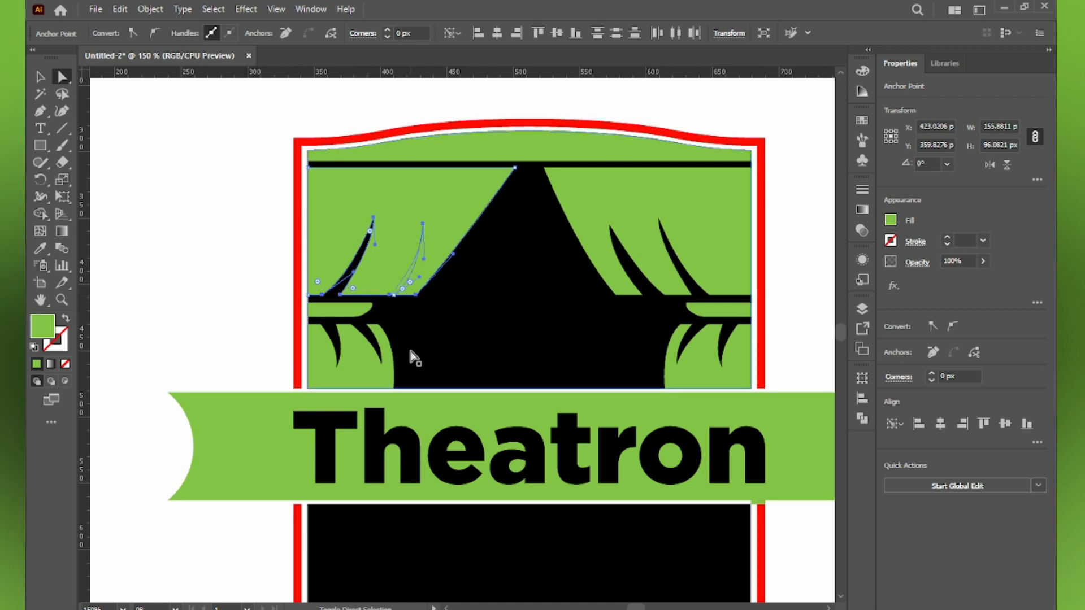
key("shift+Right")
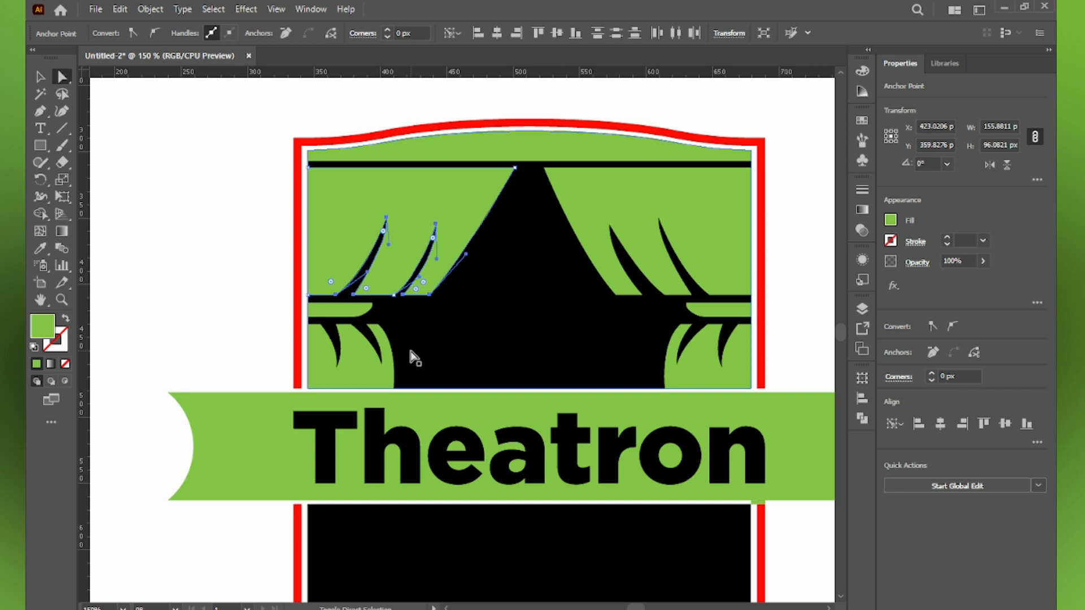
left_click(223, 201)
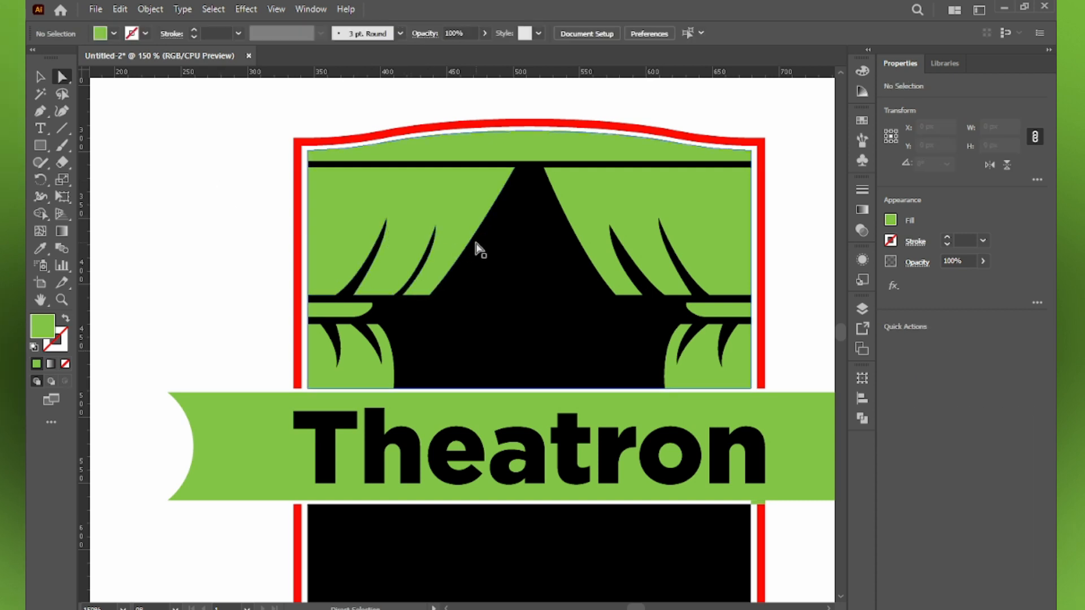
left_click(617, 295)
left_click(642, 294, "shift")
left_click(610, 225, "shift")
left_click(665, 295, "shift")
left_click(692, 295, "shift")
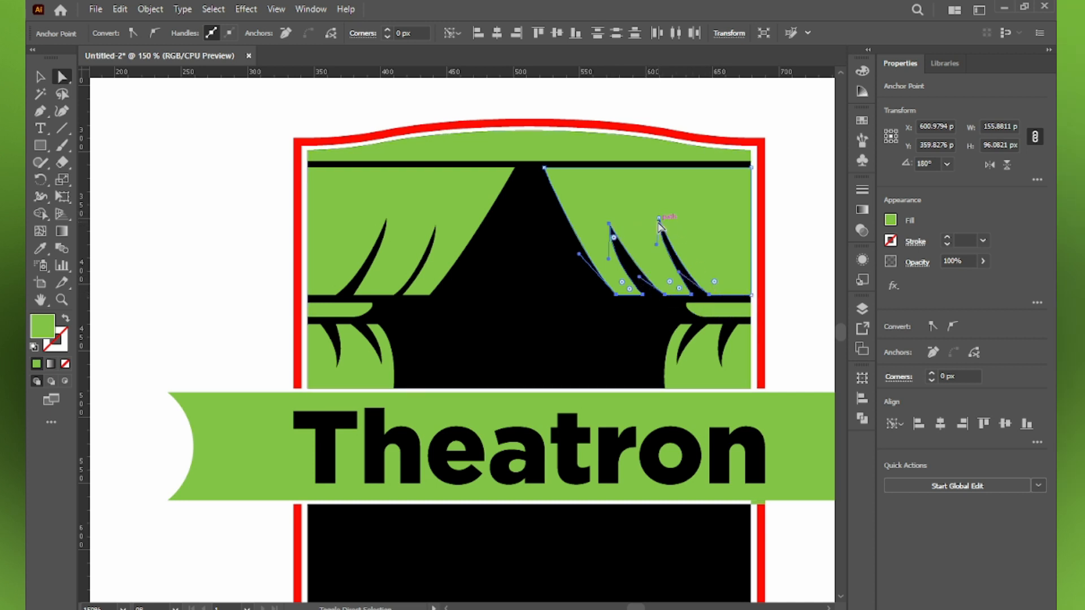
left_click(659, 219, "shift")
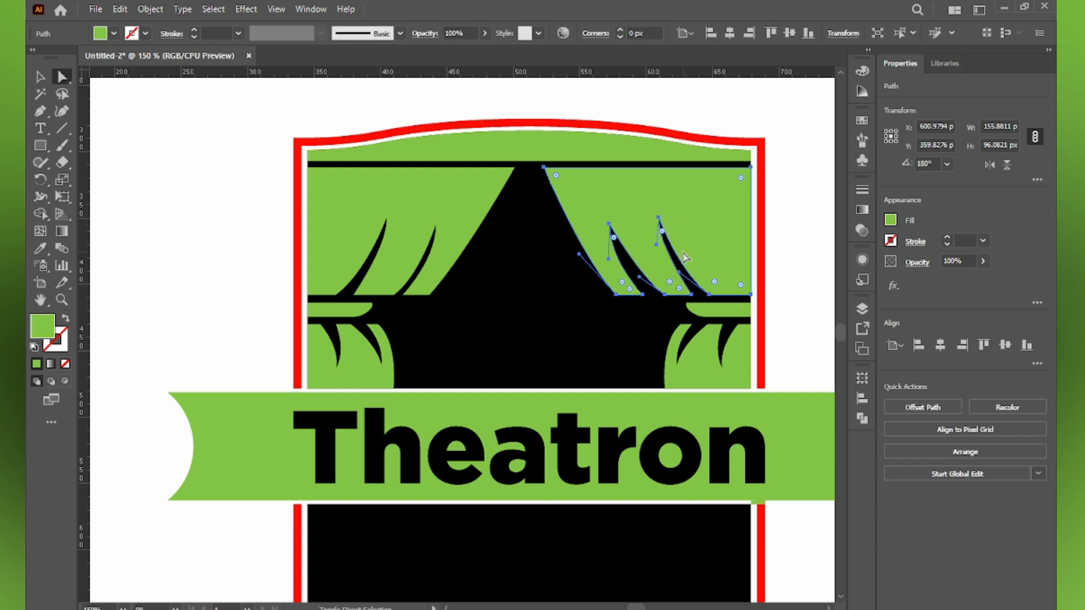
key("shift+Right")
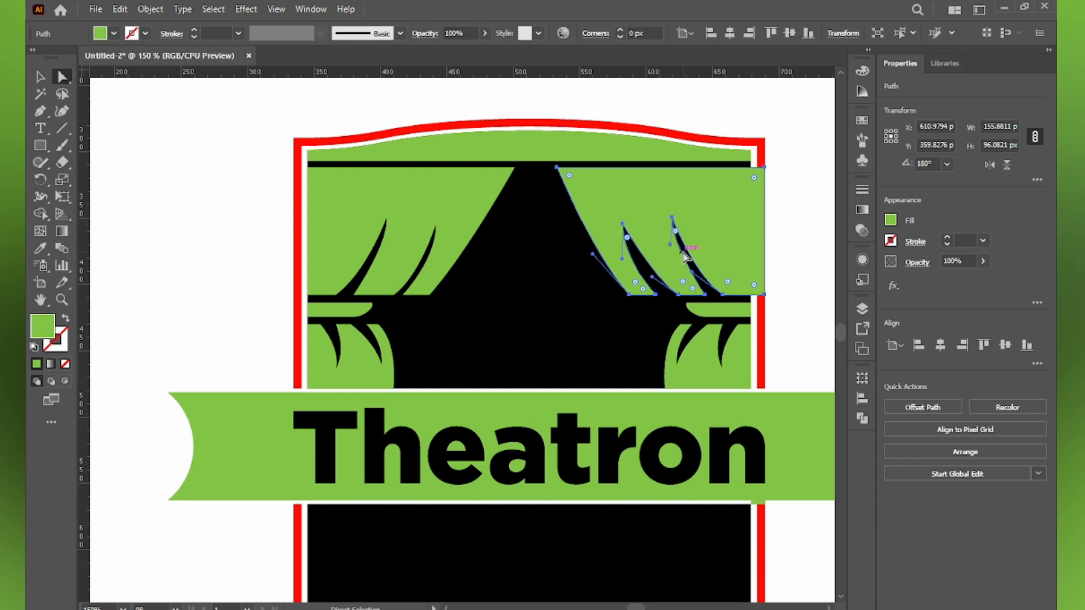
key("shift+Left")
left_click(798, 258)
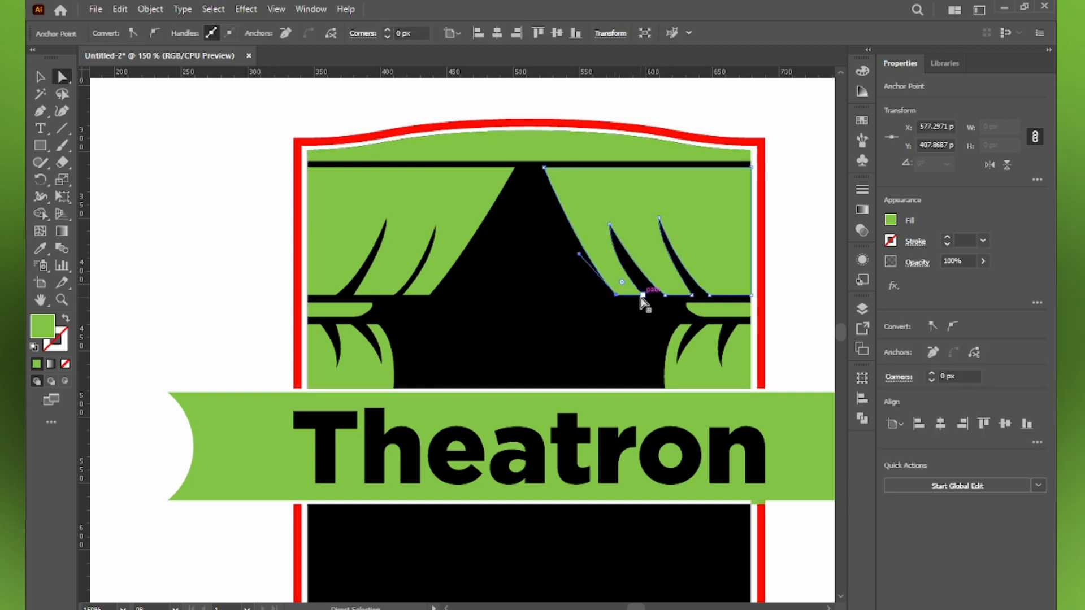
Move the right upper curtain's fold anchors and lower inner corner 10 px to the right, keeping its top corners in place
left_click(609, 225)
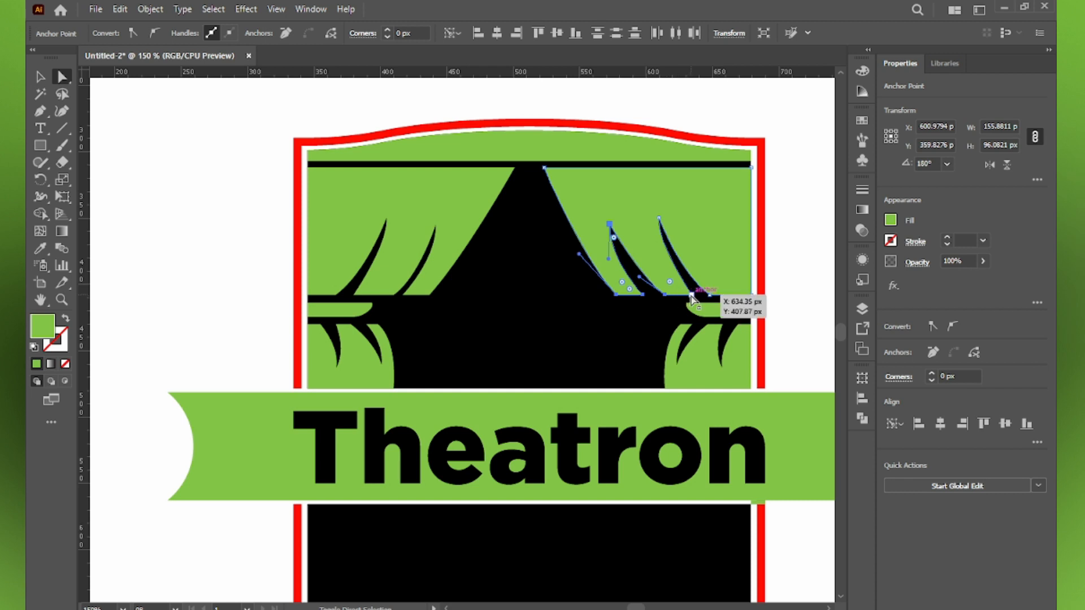
left_click(659, 217, "shift")
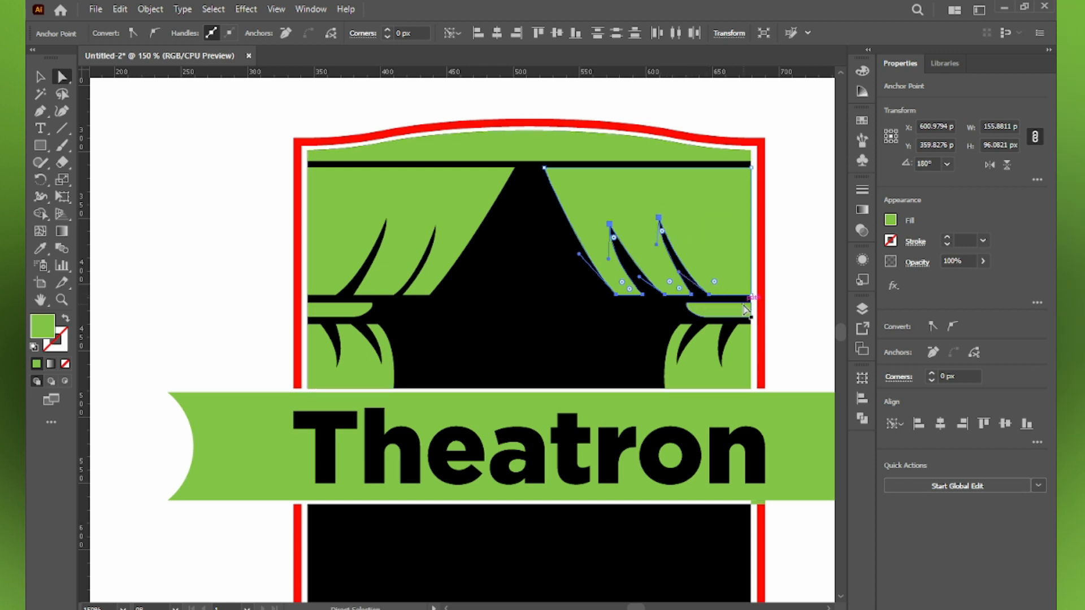
key("shift+Right")
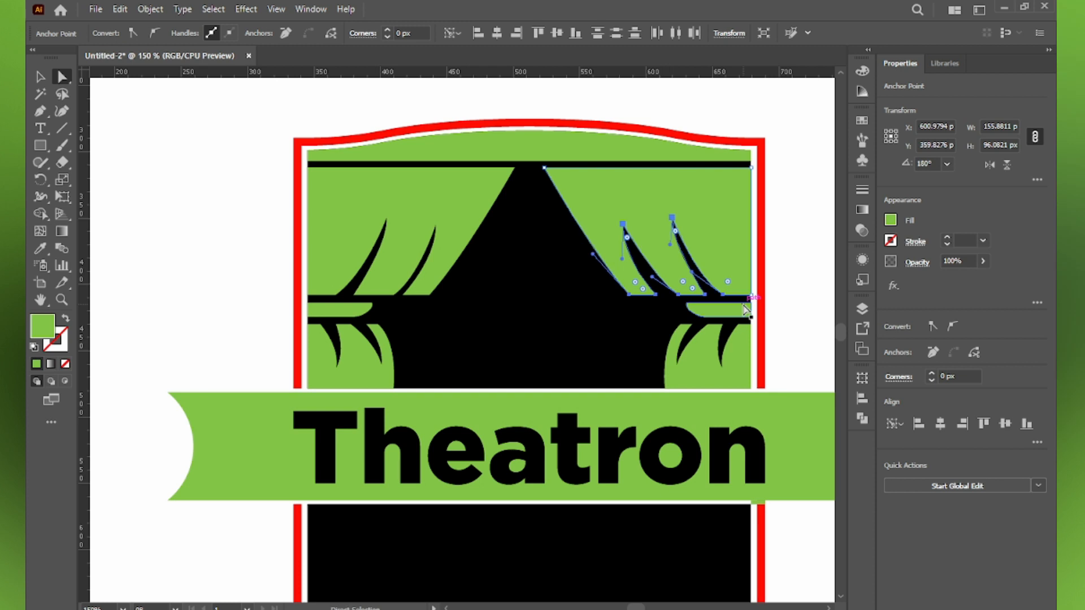
Move the lower outer anchor of the left upper curtain's inner fold slightly to the left to widen the fold, and deselect it
left_click(502, 113)
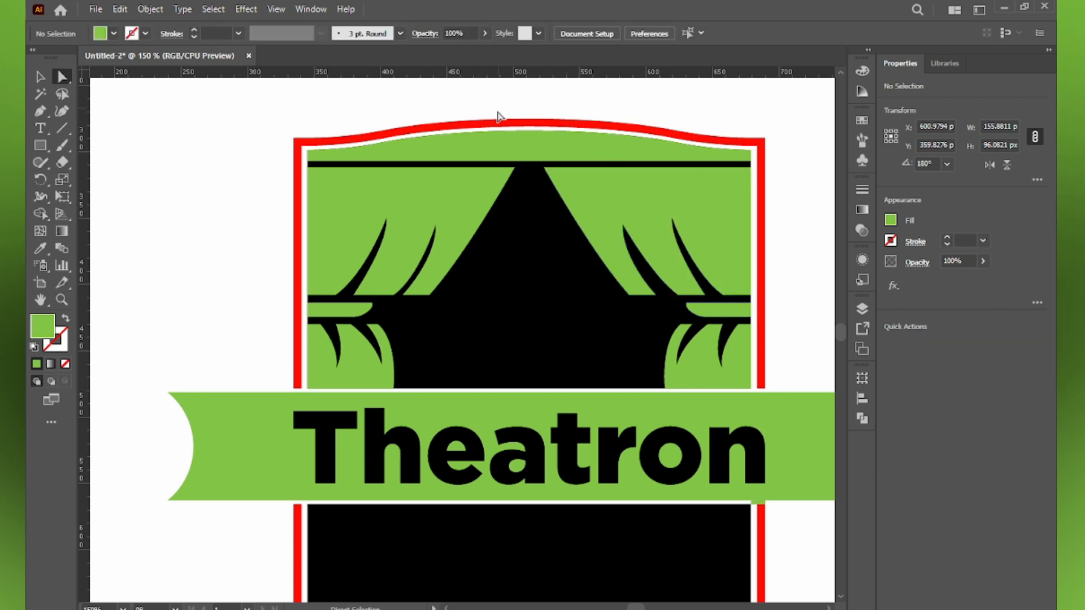
left_click(394, 295)
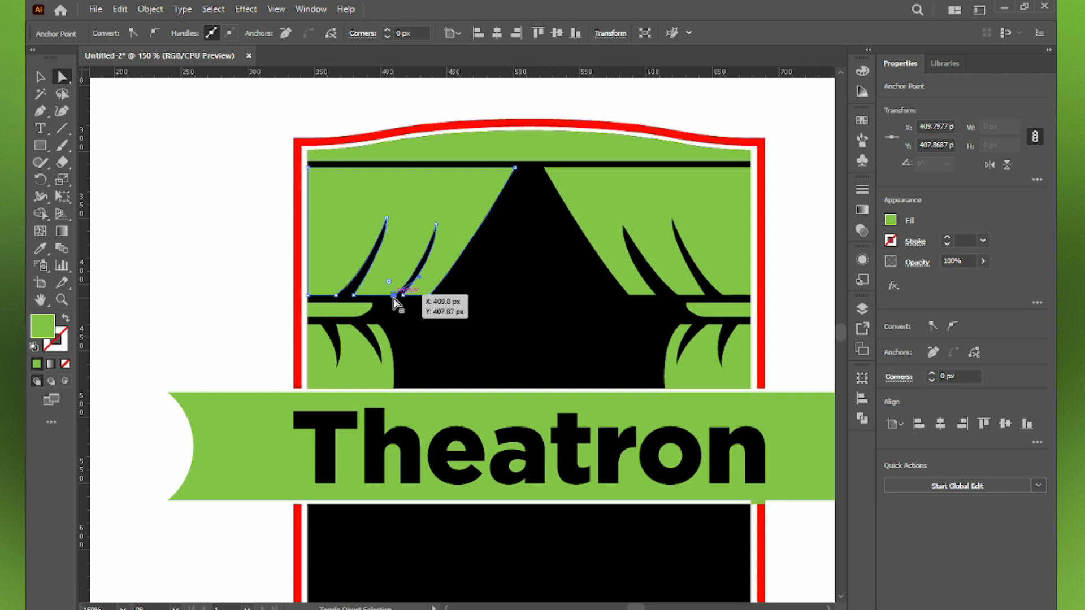
left_click(286, 214)
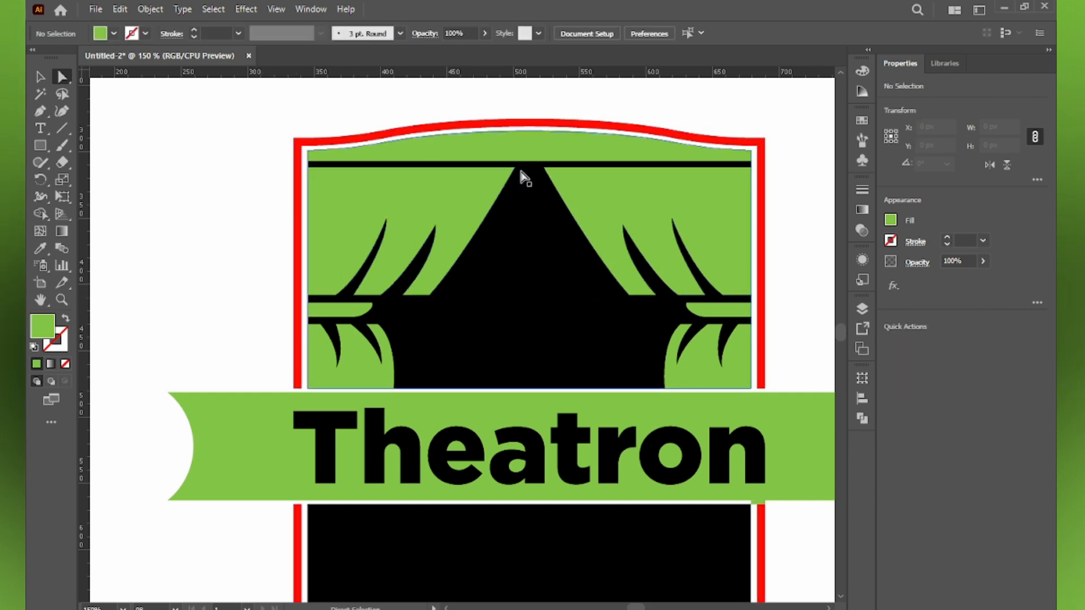
Draw a green square about 101 px wide on the empty canvas beside the shield
left_click(40, 79)
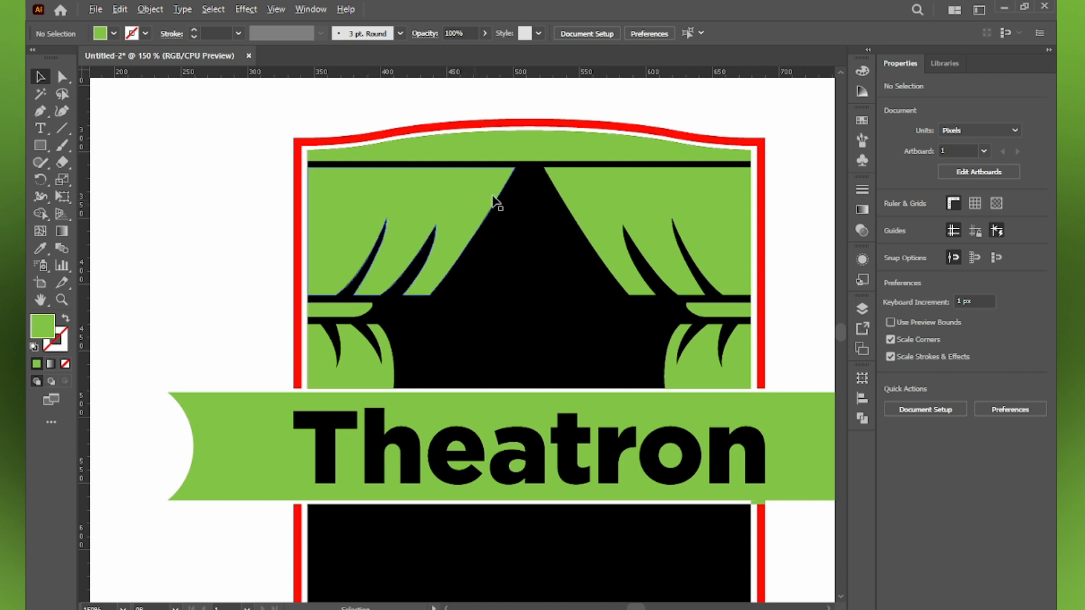
scroll(625, 291, "down", 1)
left_click_drag(558, 431, 498, 408)
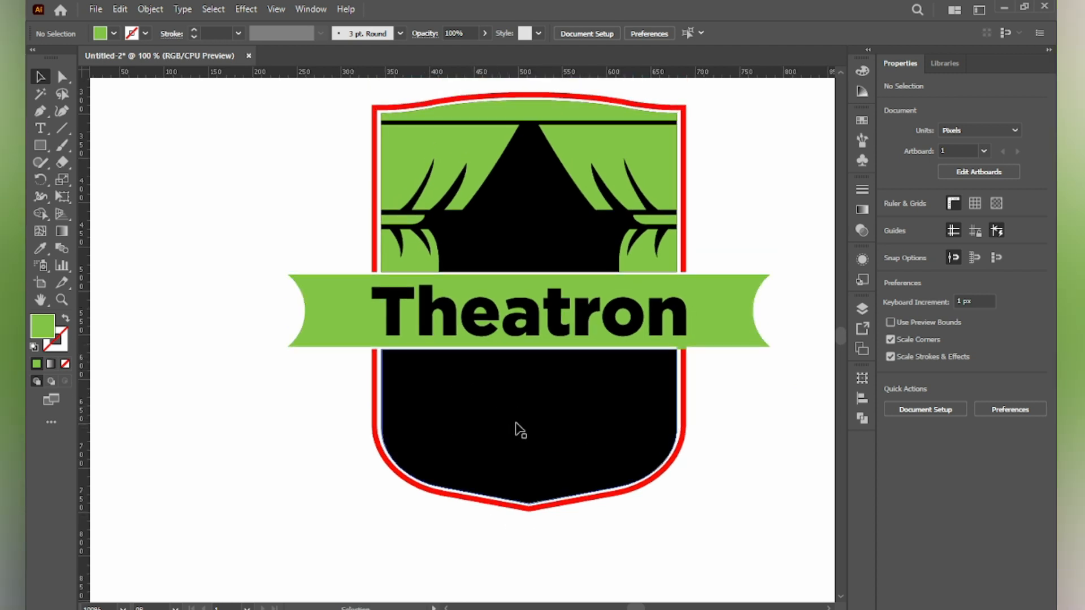
left_click_drag(487, 421, 480, 448)
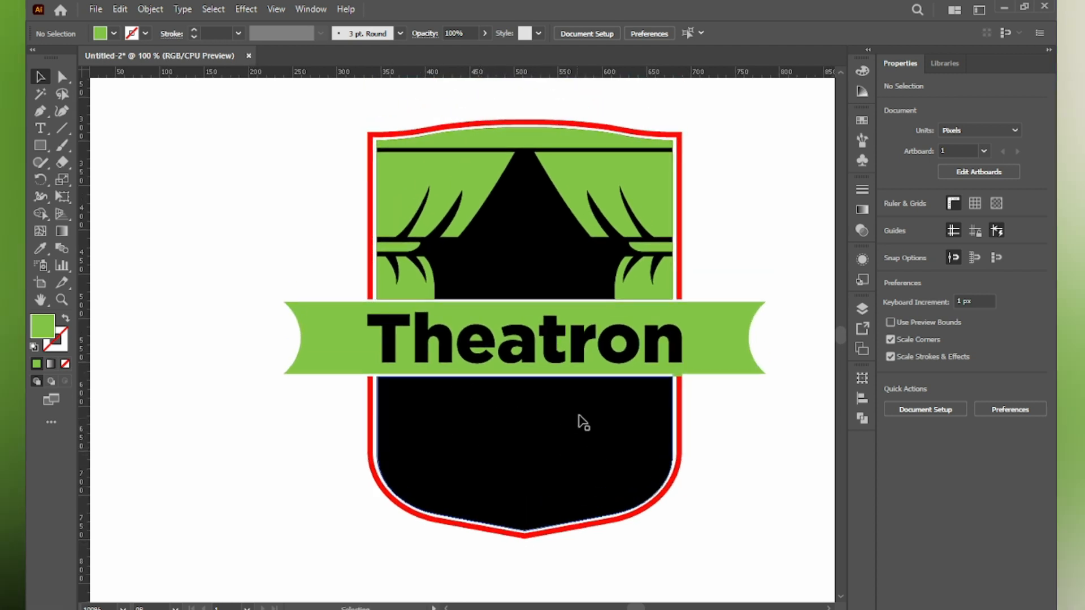
left_click(45, 141)
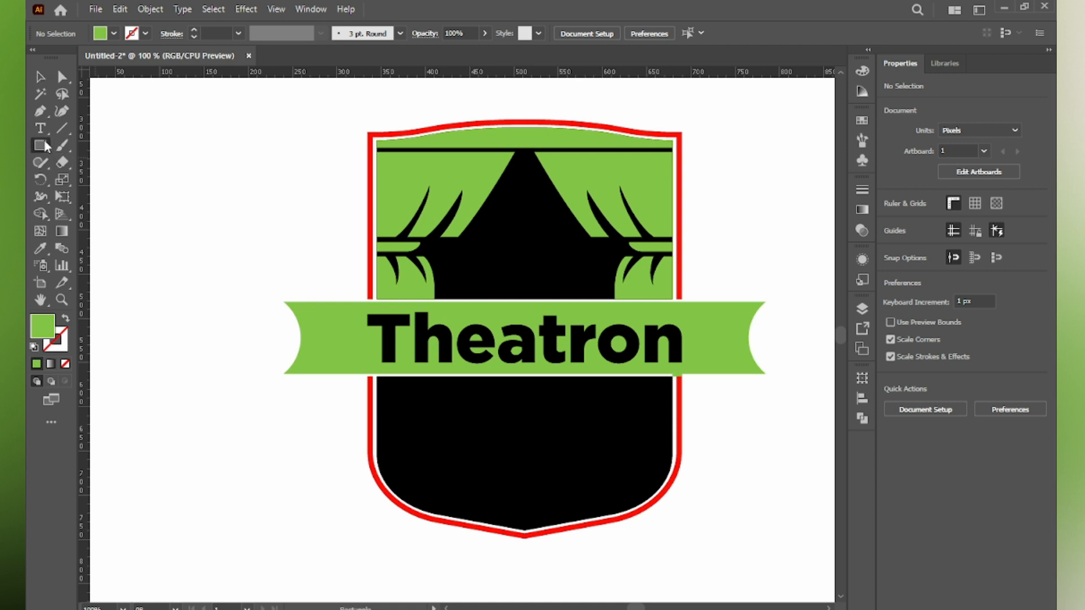
left_click(90, 147)
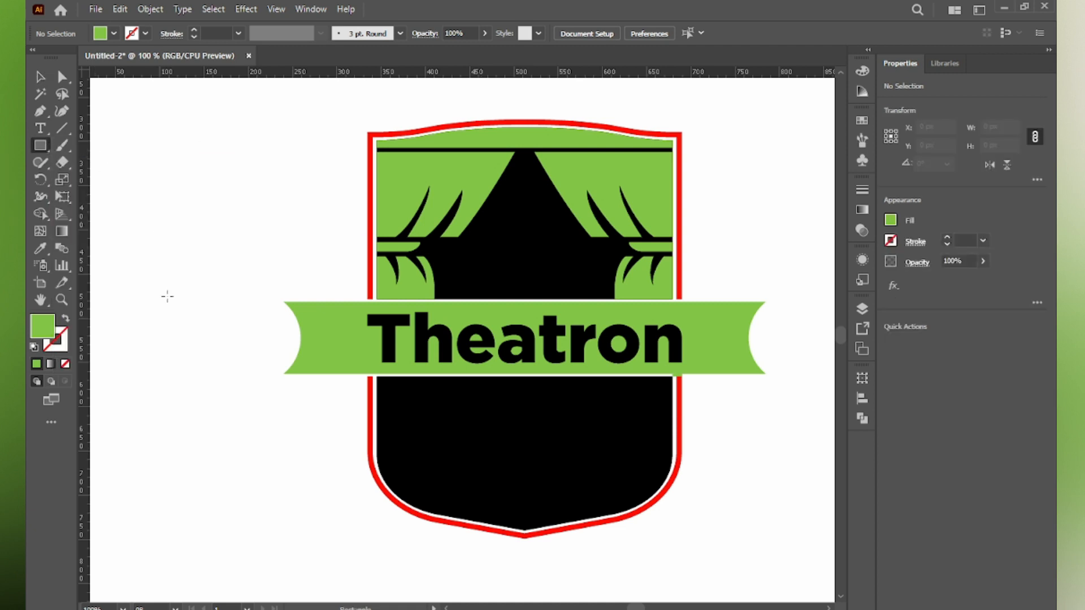
mouse_move(160, 251)
left_mouse_down()
mouse_move(264, 371)
mouse_move(286, 376)
mouse_move(250, 340)
left_mouse_up()
left_click(40, 76)
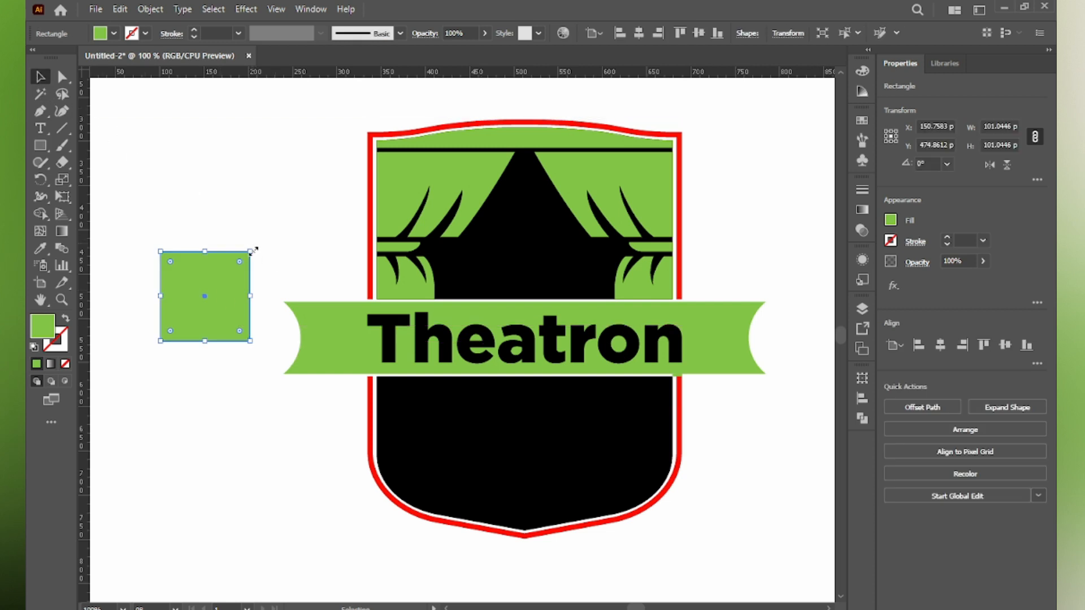
Place the square, rotated 45° and enlarged to about 143 px per side, over the bottom point of the lower black panel
left_click_drag(252, 247, 481, 319)
key("ctrl+equal")
key("ctrl+equal")
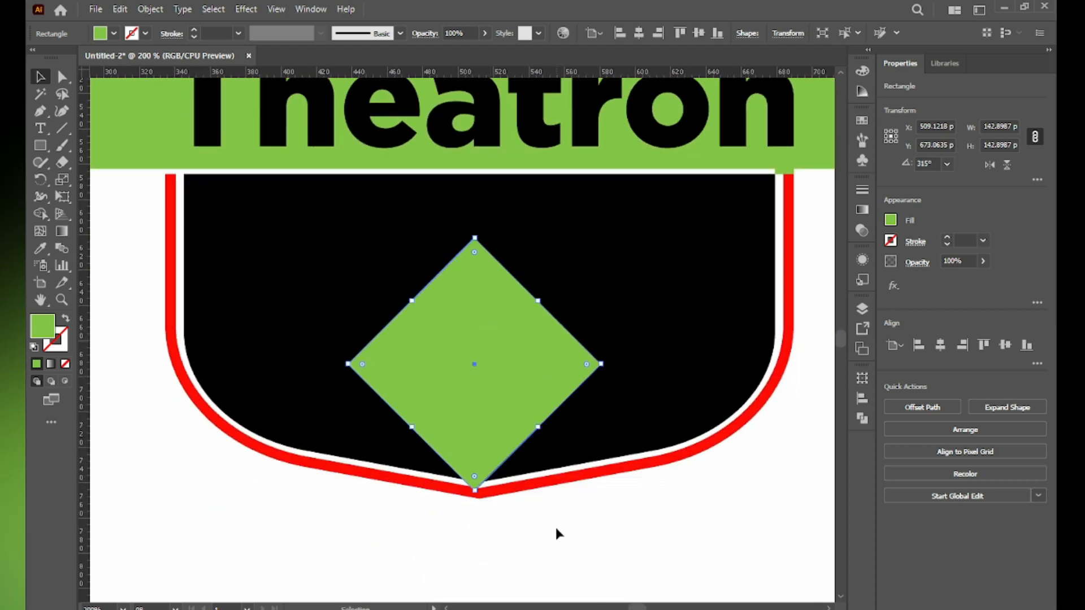
Center the green diamond horizontally on the lower black panel, using the panel as the key object
left_click(617, 261, "shift")
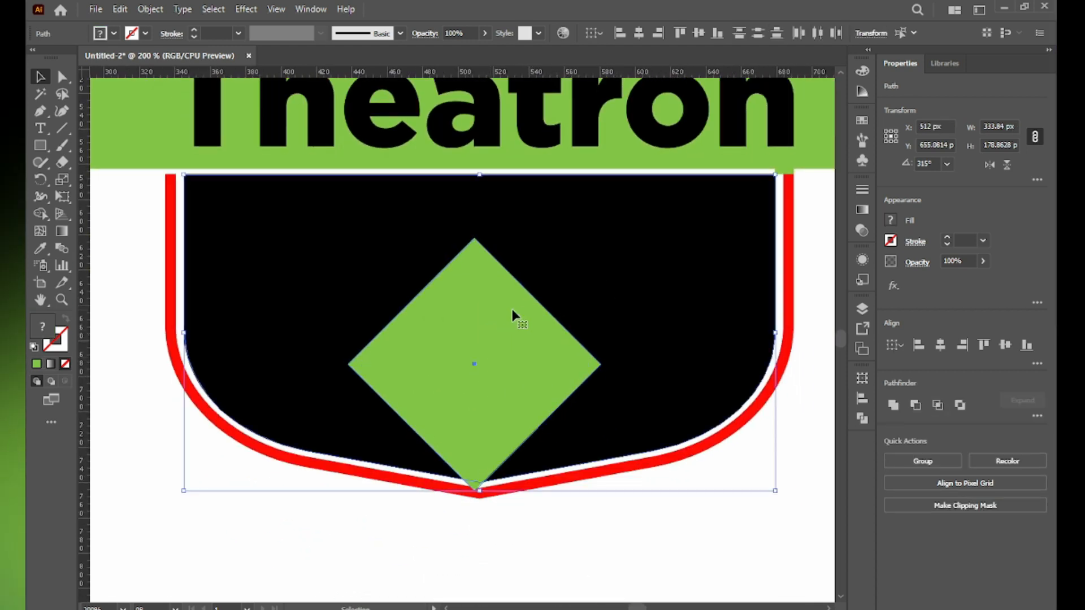
left_click(494, 313, "shift")
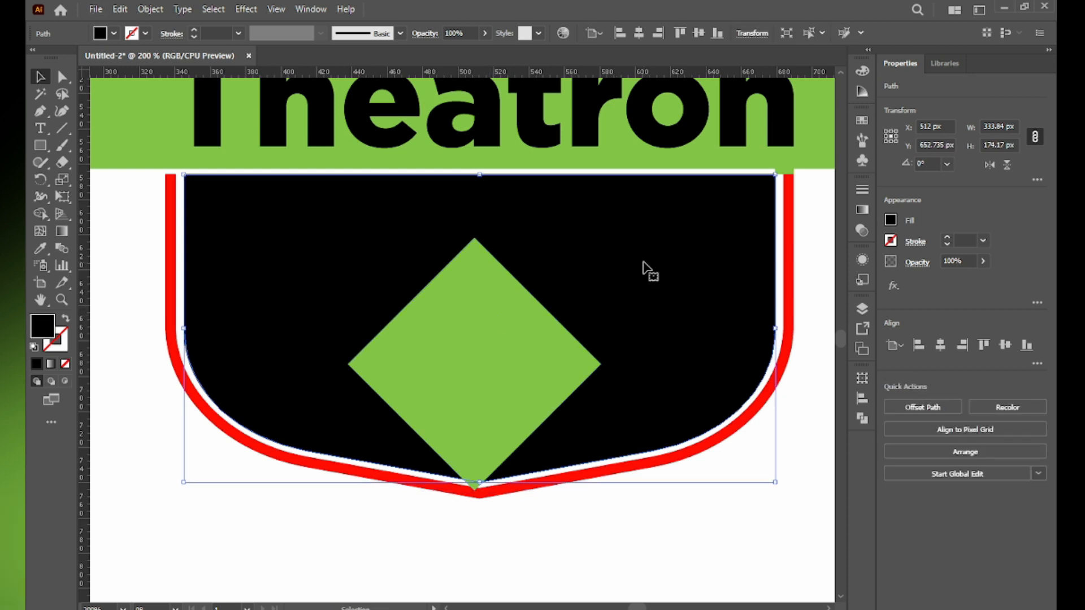
left_click(650, 588)
left_click(504, 354)
left_click(622, 240, "shift")
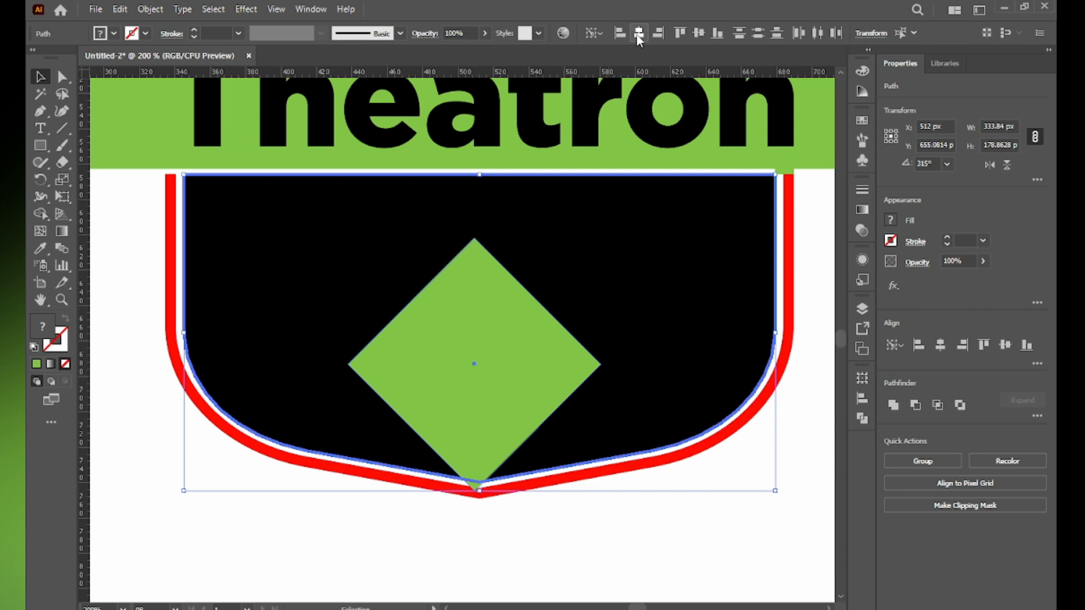
left_click(638, 33)
Enlarge the diamond to about 304 px per side and move its top corner to the middle of the lower panel's upper edge
left_click(514, 371)
left_click_drag(607, 363, 749, 364)
left_click_drag(570, 314, 563, 372)
left_click_drag(703, 393, 665, 318)
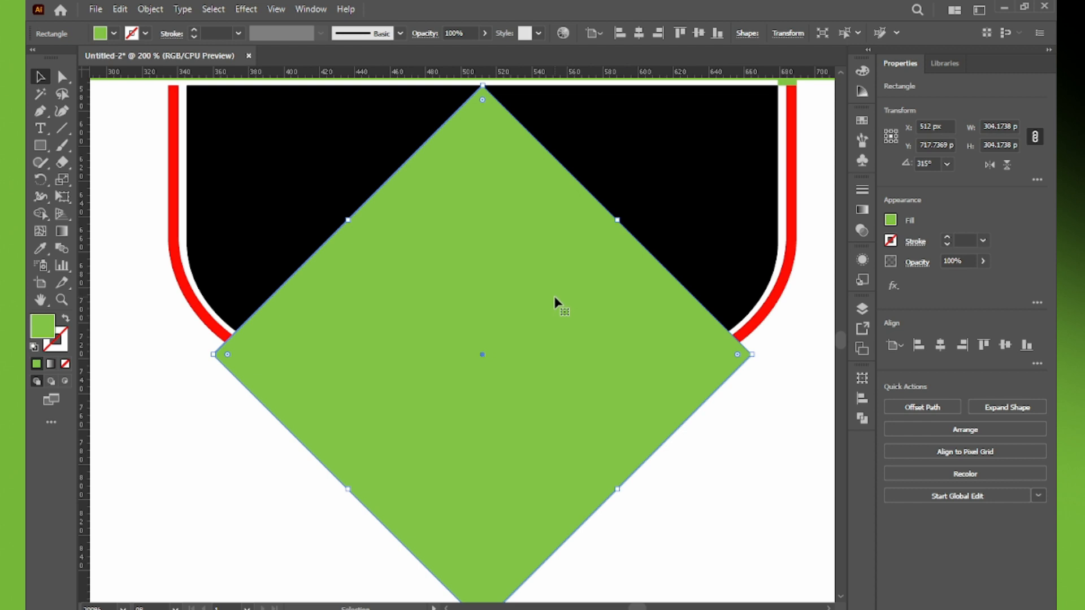
Remove the part of the green diamond outside the lower black panel with the Shape Builder tool
left_click(693, 205)
left_click(499, 281, "shift")
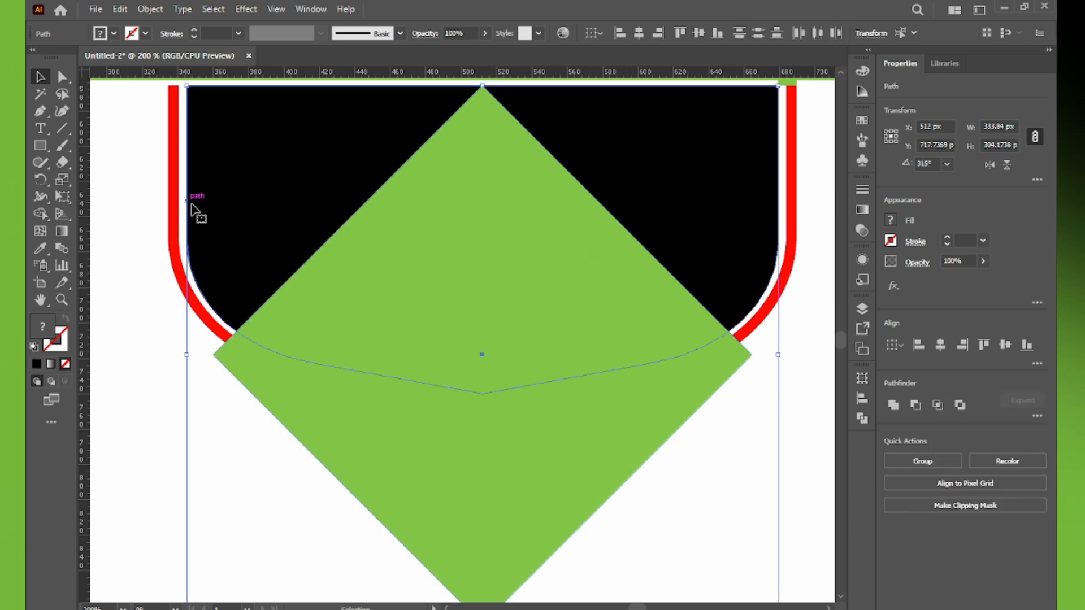
left_click(186, 292)
left_click(424, 264)
left_click(284, 215, "shift")
left_click(41, 218)
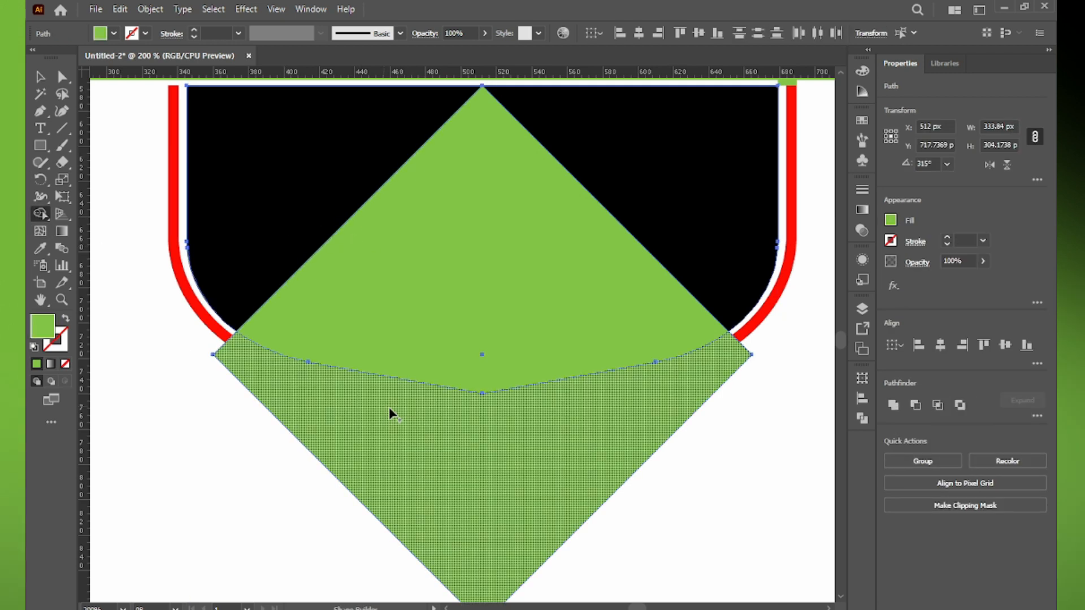
left_click(438, 423, "alt")
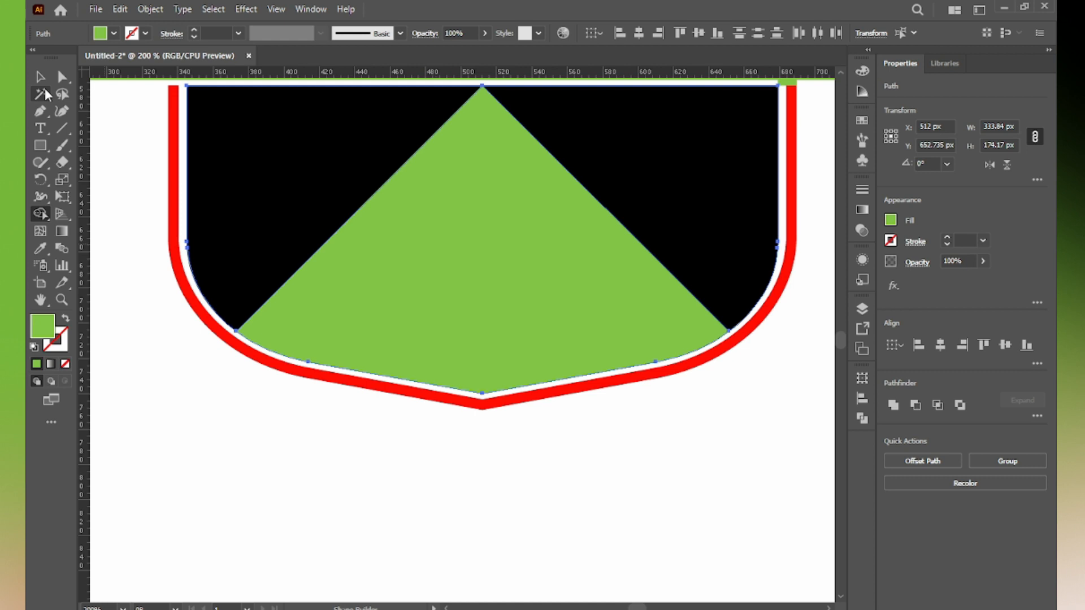
Copy the trimmed green triangular shape about 61 px straight down
left_click(39, 76)
left_click(344, 452)
left_click(480, 304)
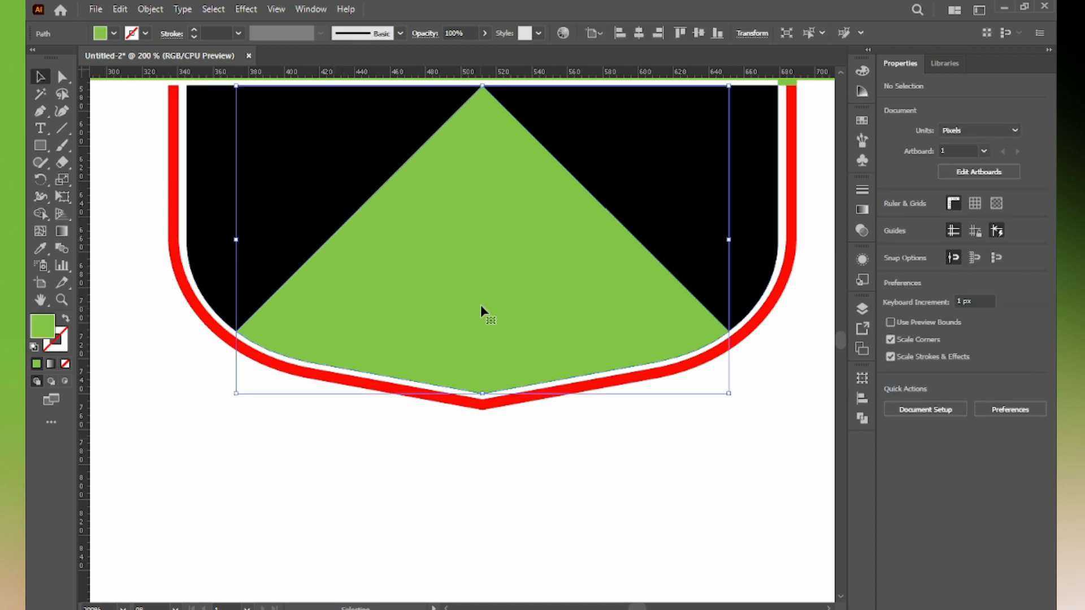
scroll(481, 304, "down", 1)
left_click_drag(453, 426, 458, 449)
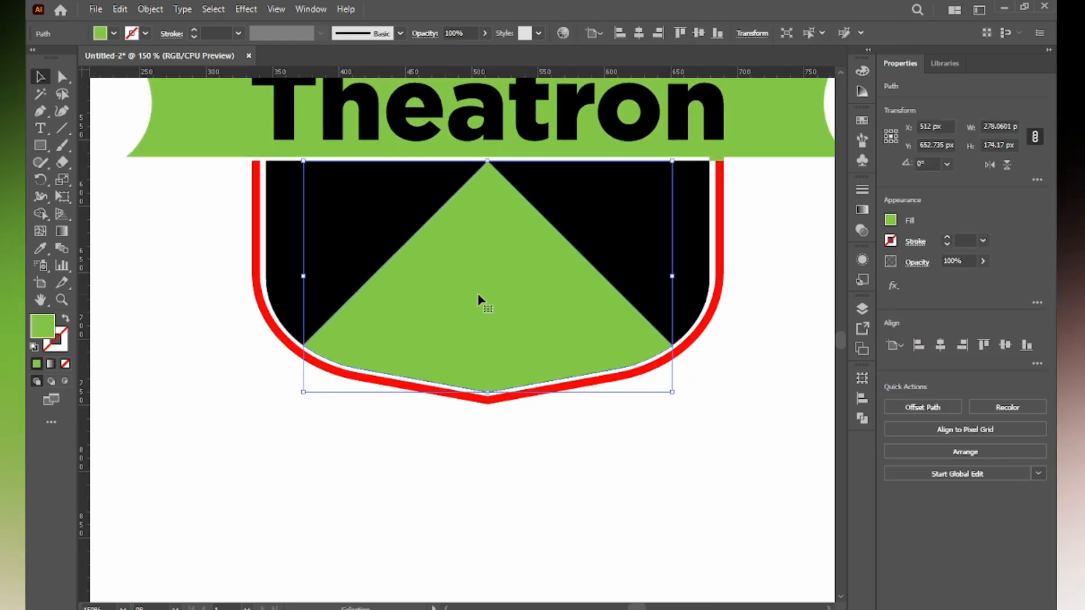
left_click(641, 424)
left_click(521, 278)
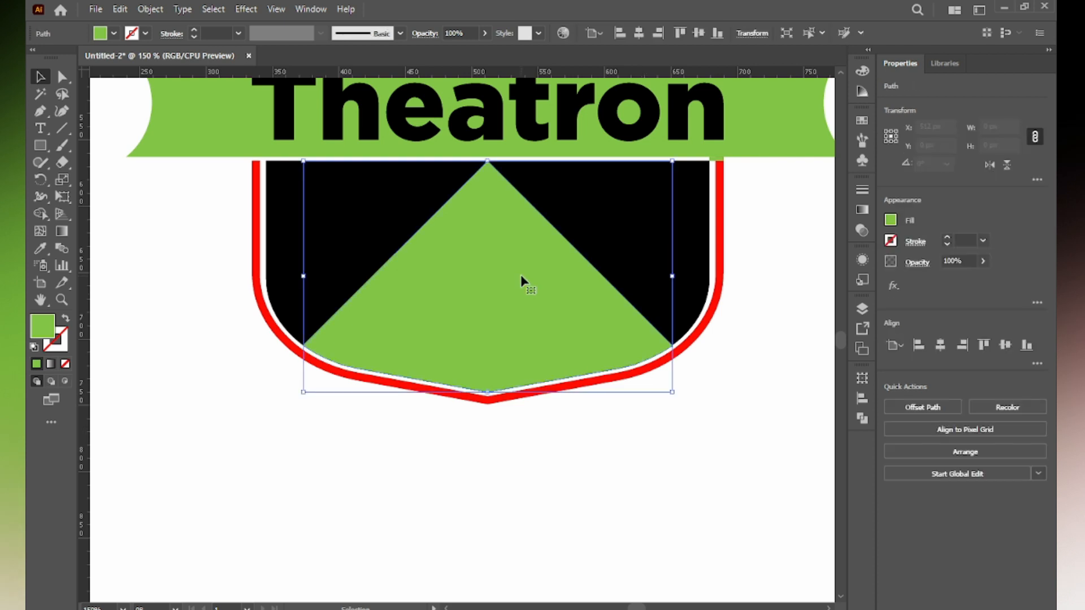
left_click_drag(510, 264, 514, 348)
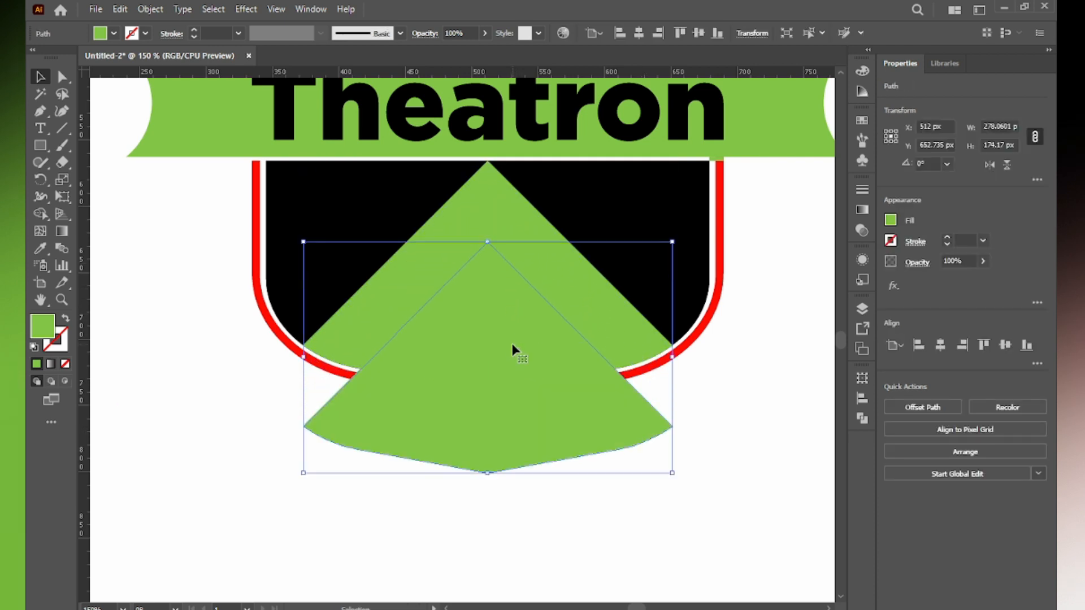
Remove the part of the lower copy that extends beyond the original green shape with the Shape Builder tool, and deselect everything
left_click(580, 463)
left_click(394, 288)
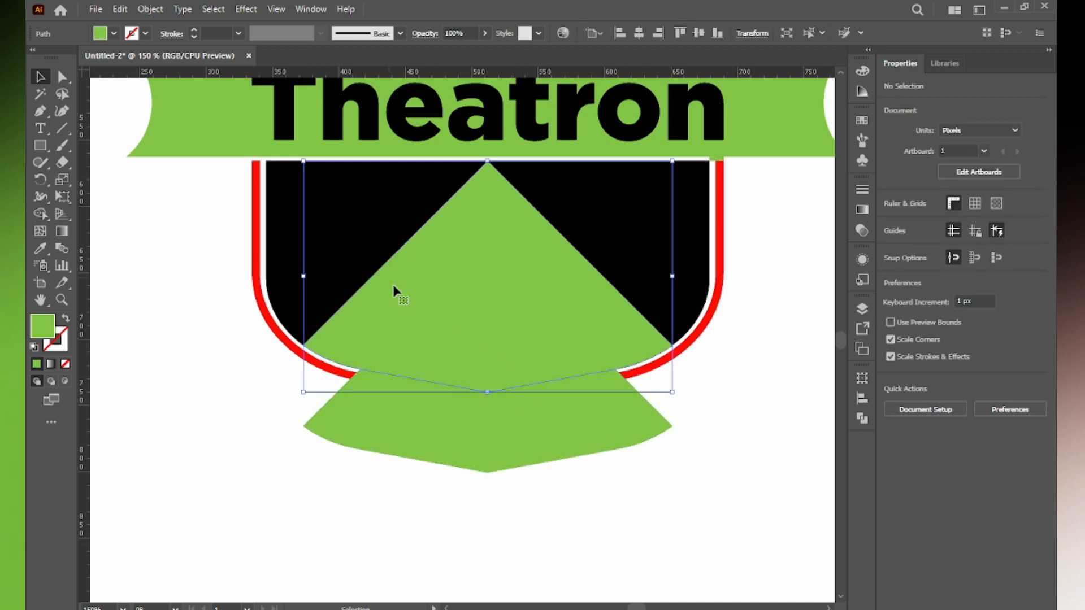
left_click(486, 435, "shift")
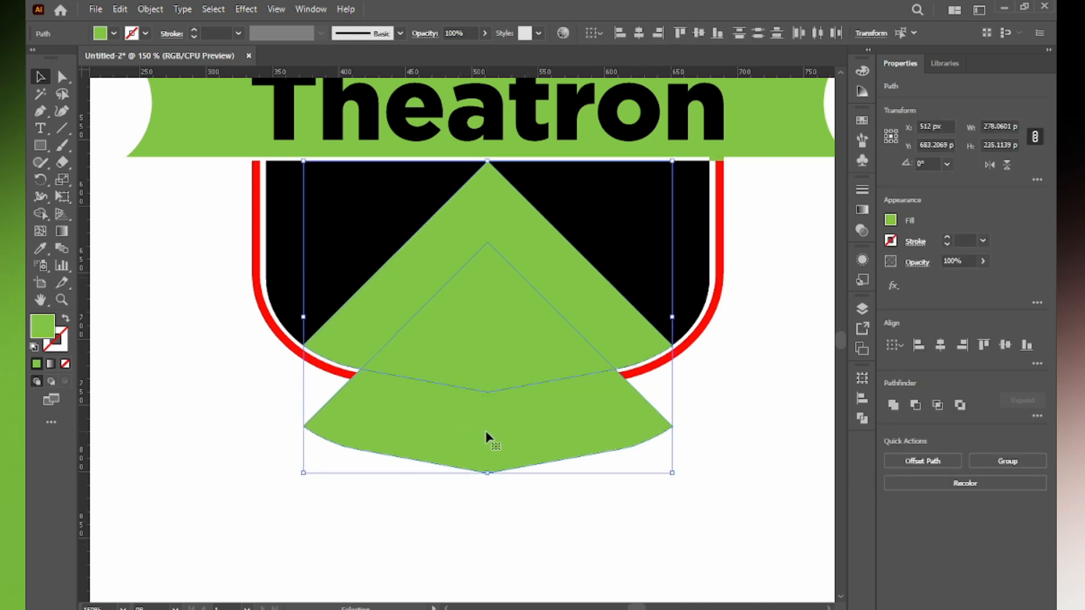
left_click(40, 215)
left_click(427, 411, "alt")
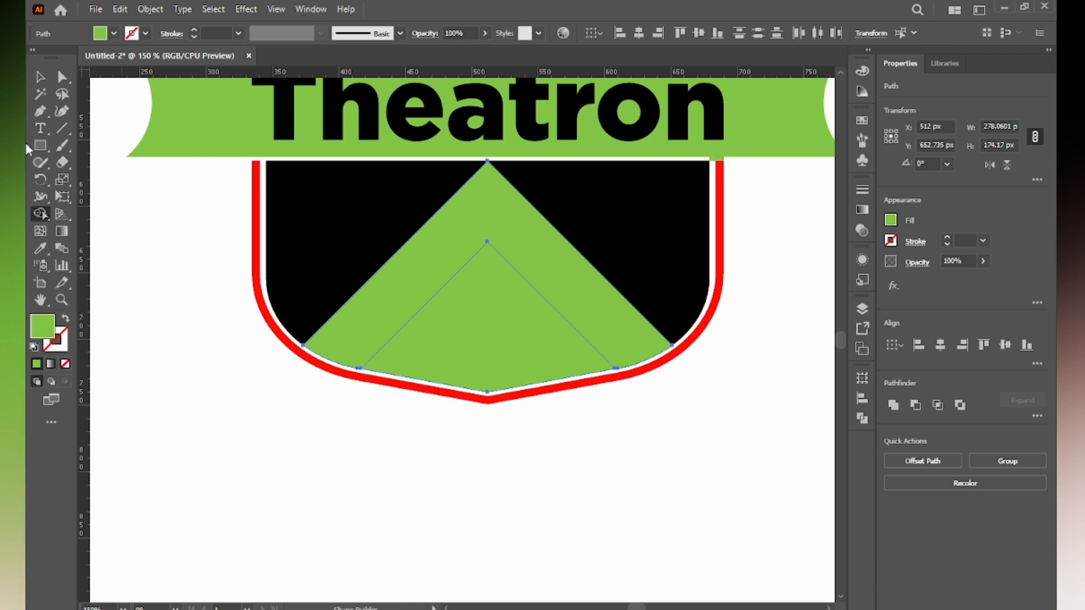
left_click(39, 77)
left_click(422, 432)
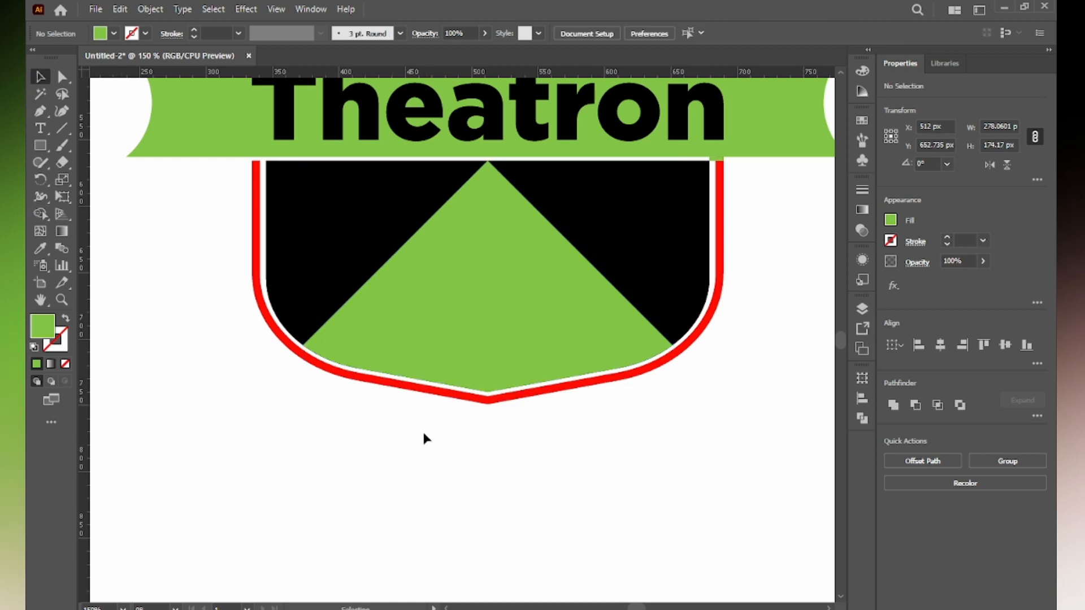
Fill the inner triangle with the panel's black using the Eyedropper so a green chevron remains, and deselect it
left_click(475, 318)
key("i")
left_click(637, 181)
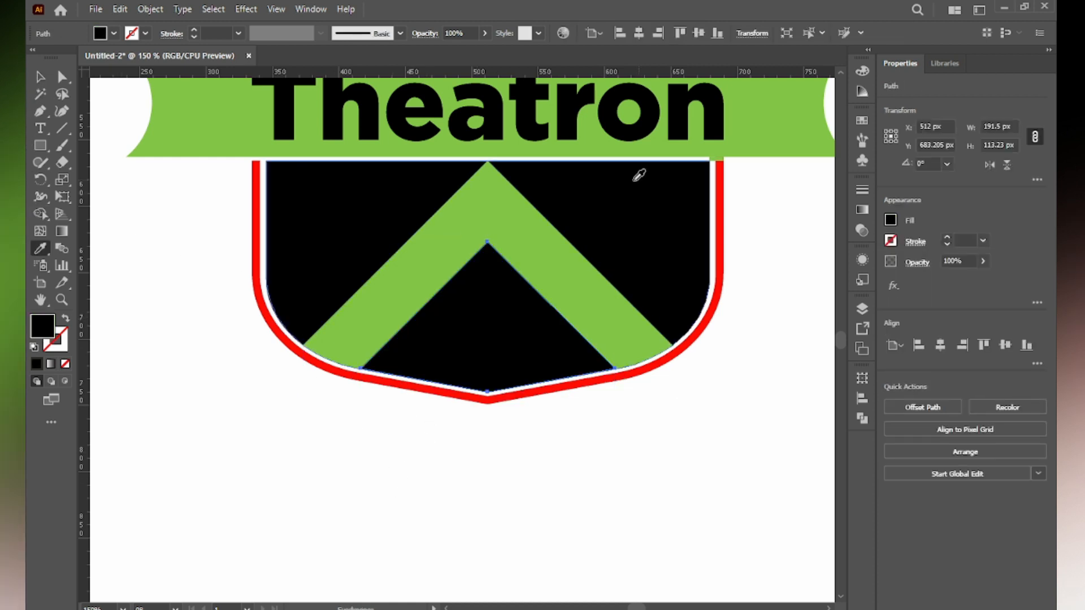
left_click(40, 77)
left_click(253, 442)
Draw a black five-pointed star about 78 px wide on the empty canvas beside the shield
key("ctrl+minus")
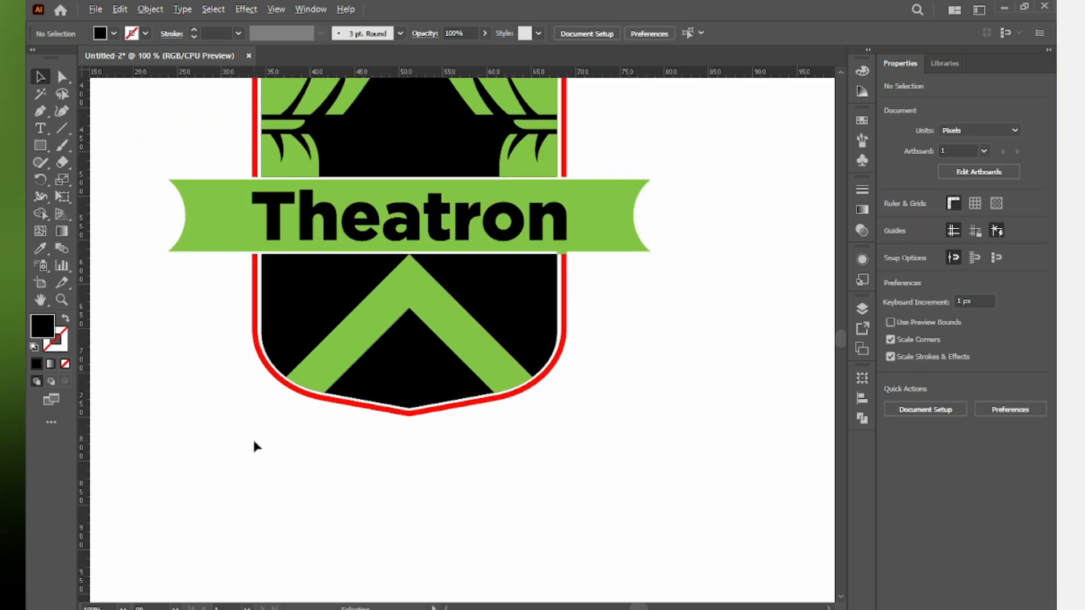
left_click_drag(274, 454, 332, 540)
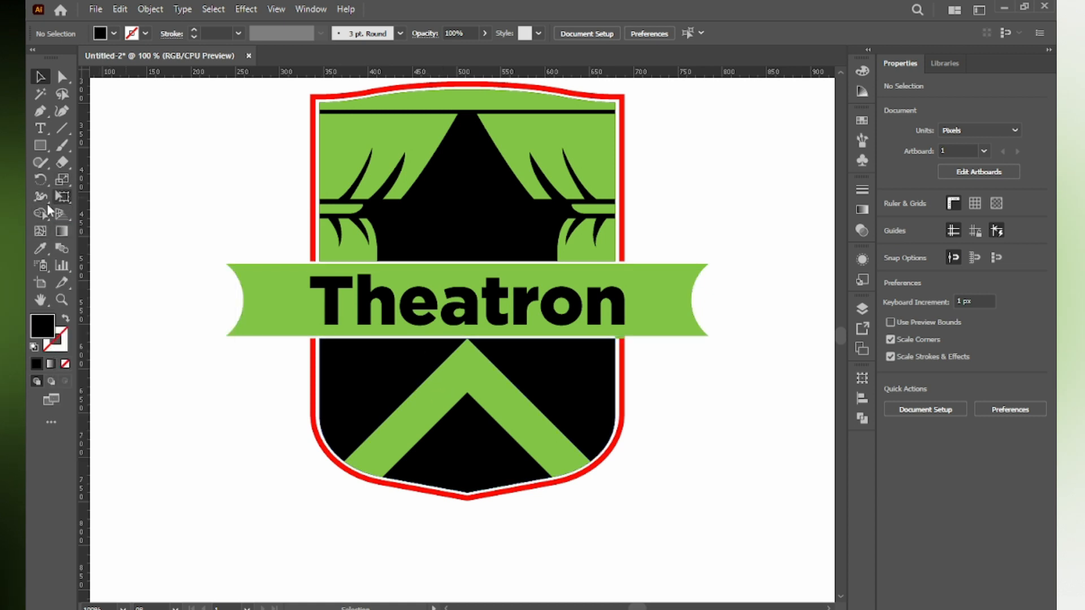
left_click_drag(40, 145, 85, 213)
mouse_move(171, 375)
left_mouse_down()
mouse_move(206, 420)
mouse_move(189, 406)
left_mouse_up()
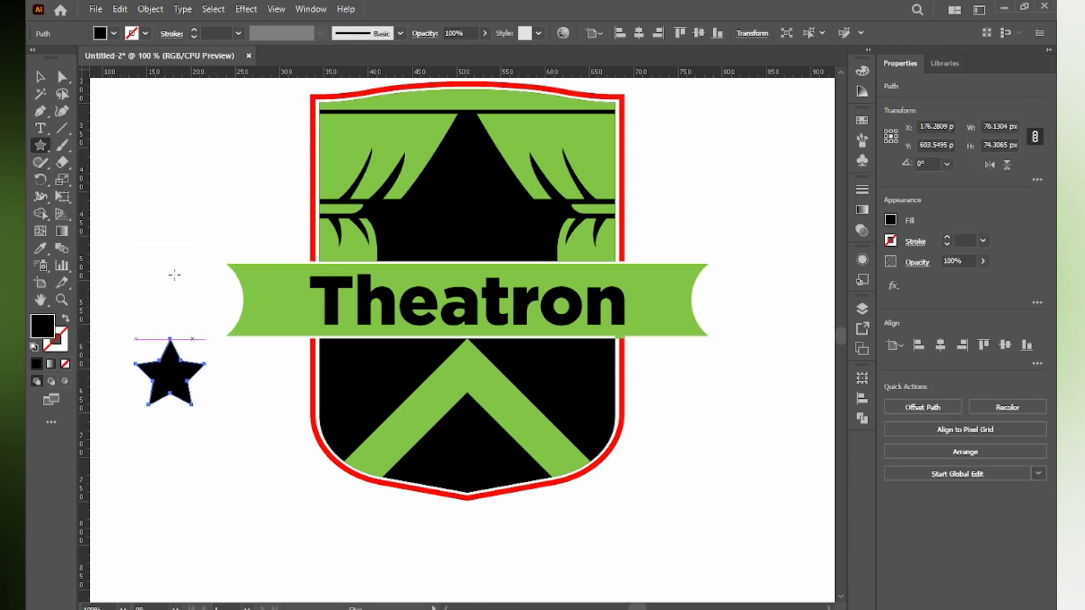
Fill the star with white and move it into the lower black panel, left of the chevron
left_click(114, 35)
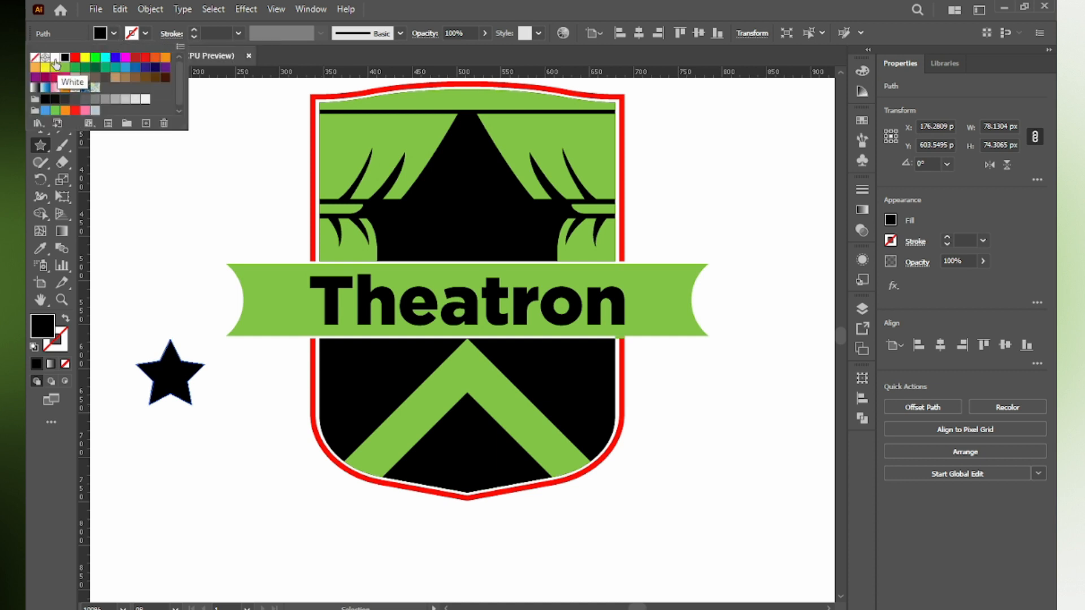
left_click(55, 64)
left_click(40, 77)
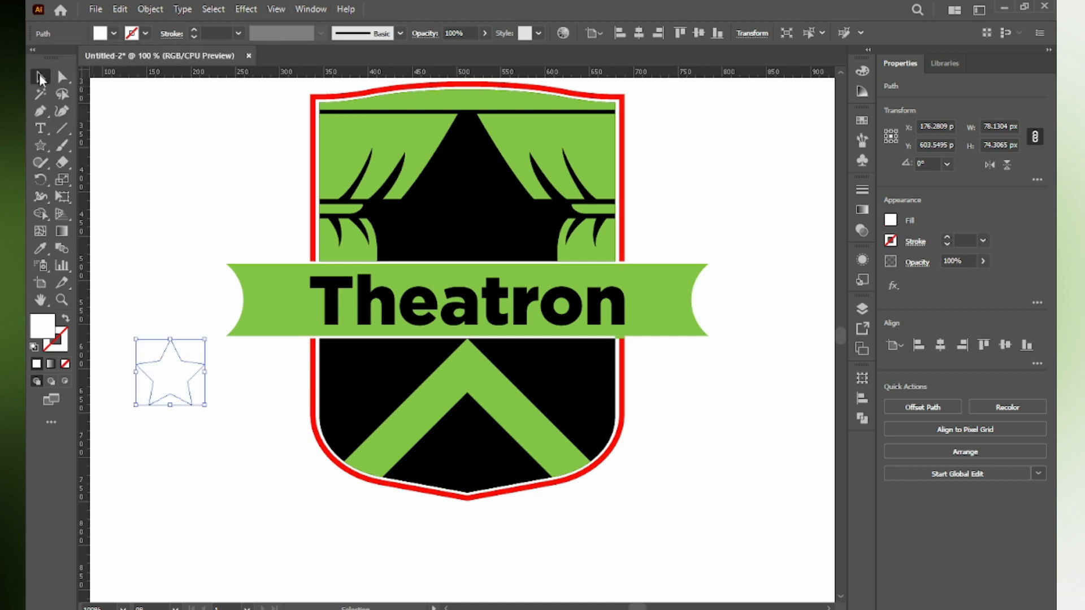
left_click(190, 400)
left_click_drag(183, 378, 382, 370)
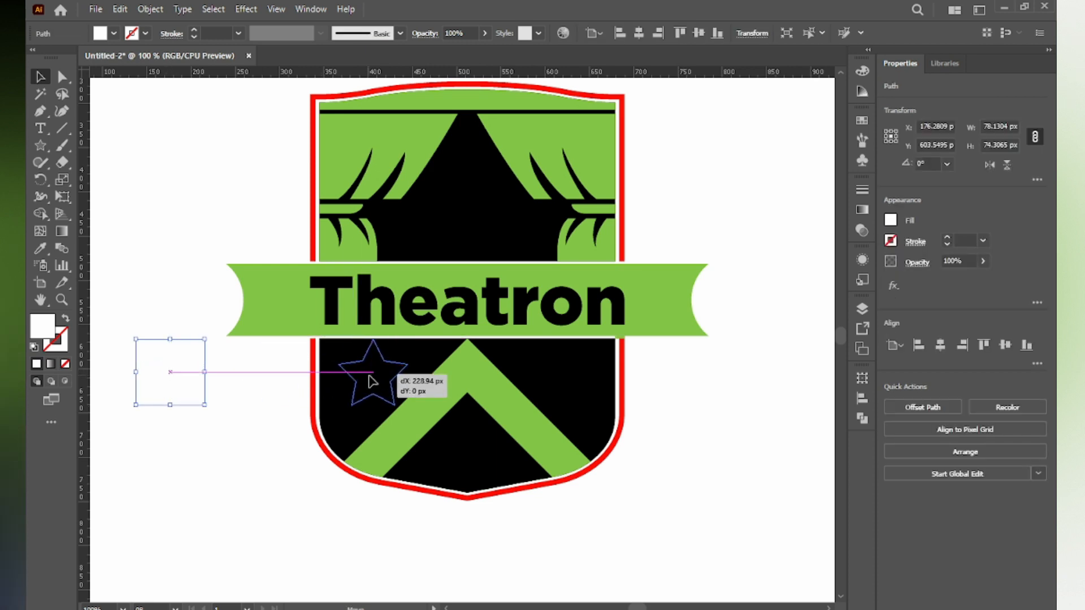
scroll(375, 410, "up", 2)
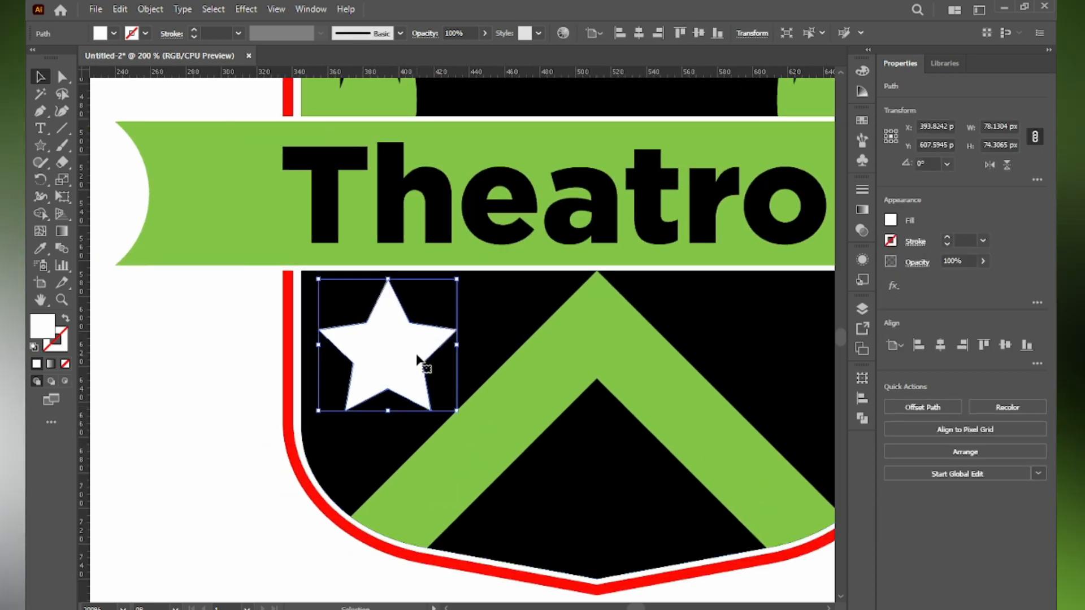
Shrink the white star to about 45 px wide and place a copy about 242 px to its right, beyond the chevron
left_click_drag(456, 344, 656, 327)
scroll(452, 360, "down", 1)
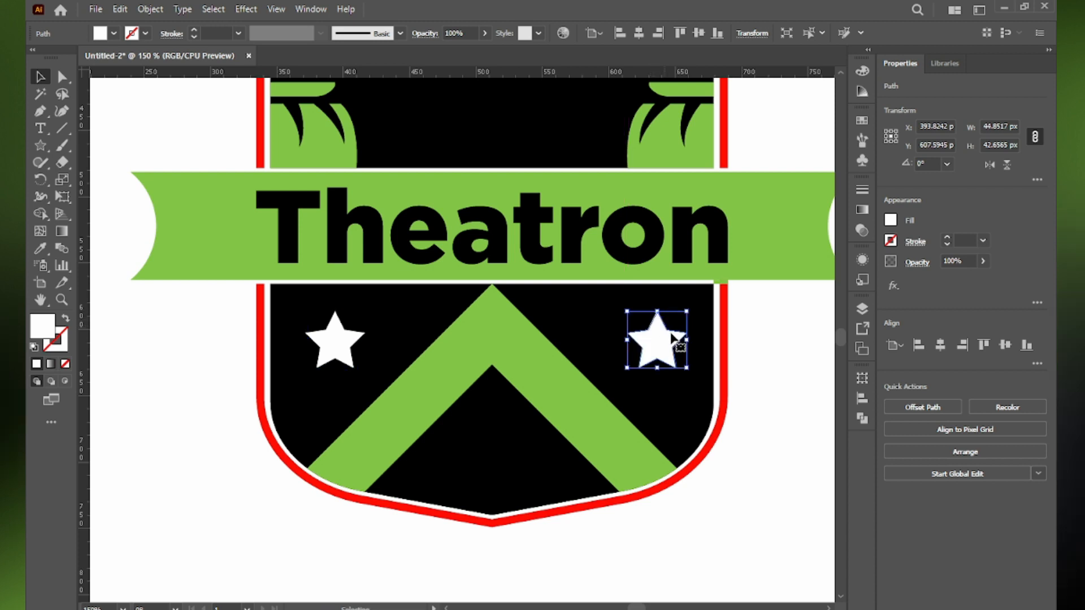
Group the two white stars on either side of the chevron and centre the group horizontally on the artboard
left_click(349, 342)
left_click(655, 342, "shift")
key("a")
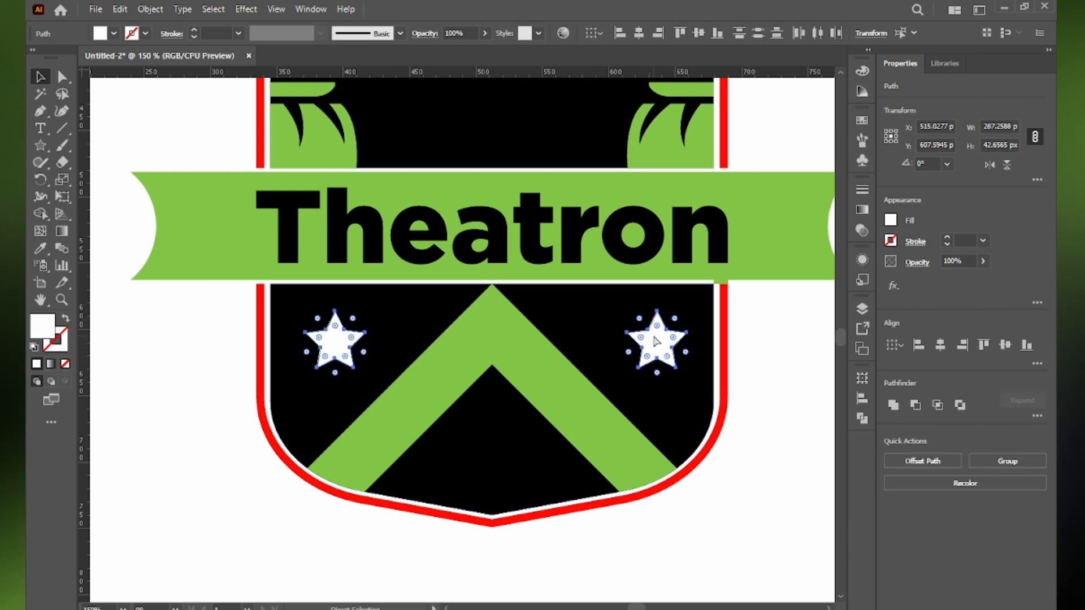
key("ctrl+g")
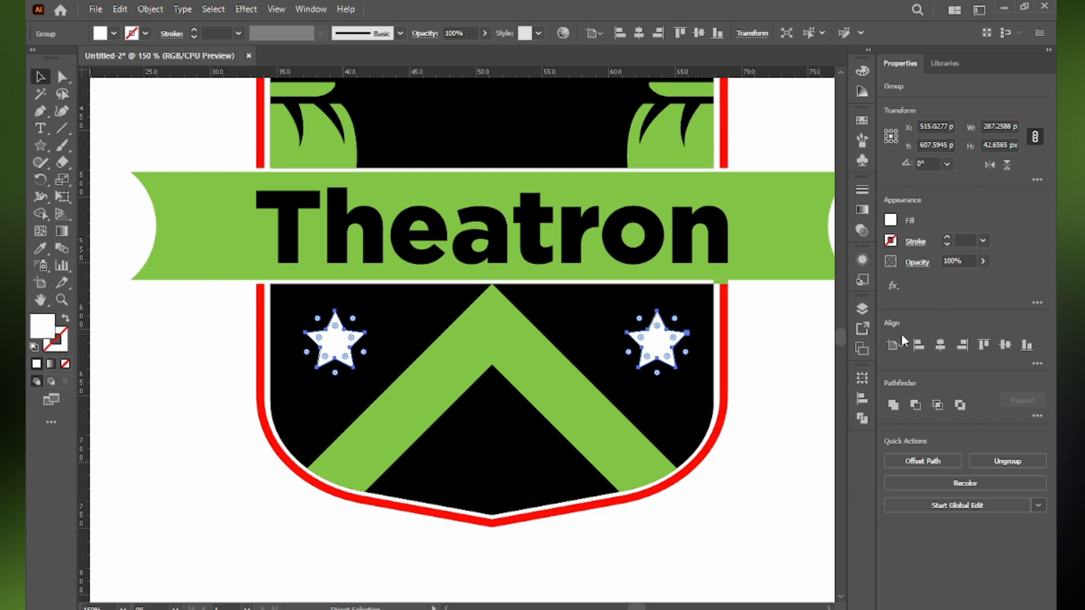
left_click(946, 344)
key("v")
left_click(791, 422)
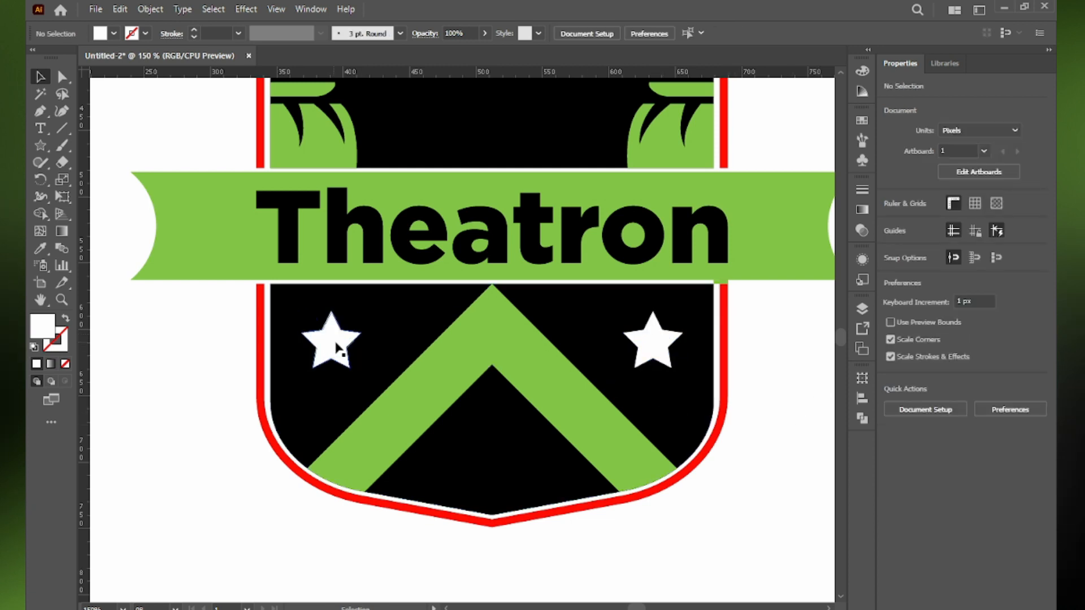
Ungroup the two stars and place a copy in the black triangle beneath the chevron, centred horizontally on the artboard
left_click(334, 345)
key("ctrl+shift+g")
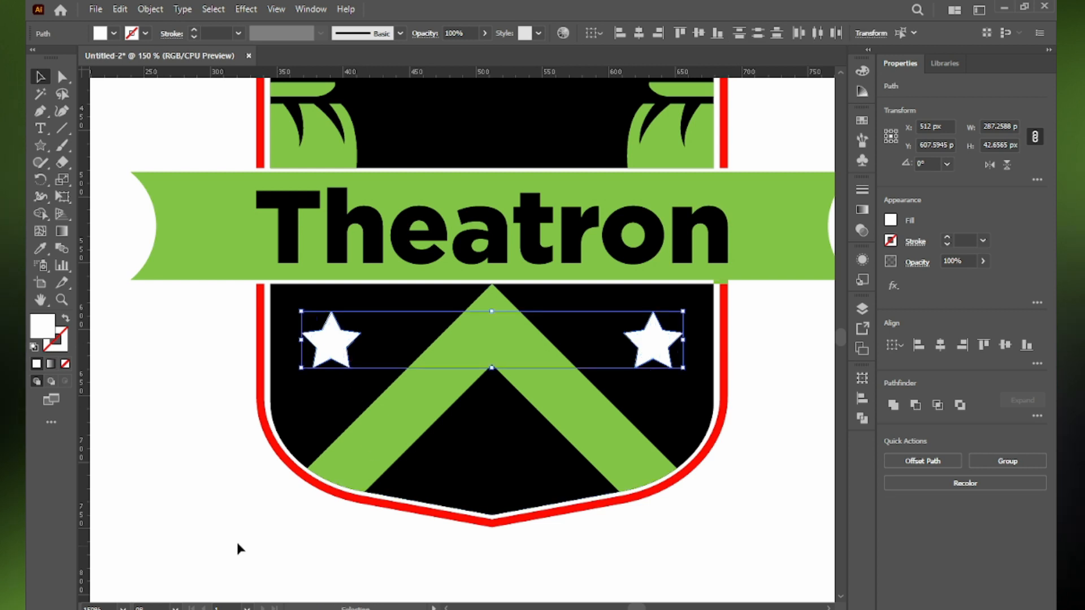
left_click(237, 547)
left_click_drag(331, 338, 496, 440)
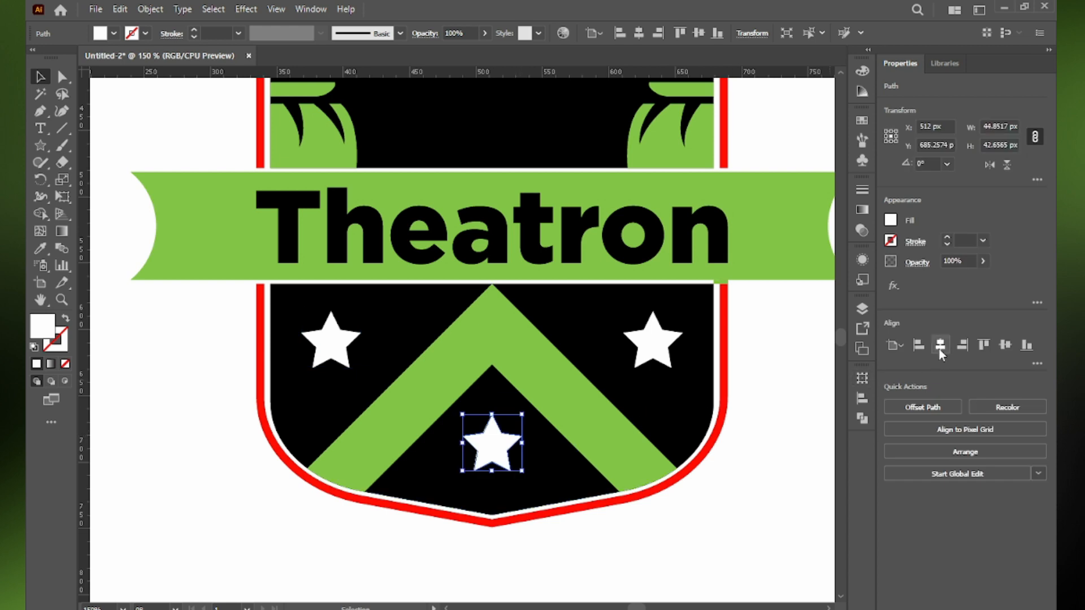
left_click(761, 498)
Place star copies about 22 px high at both ends of the ribbon, group them and centre the pair horizontally on the artboard
scroll(537, 456, "down", 1)
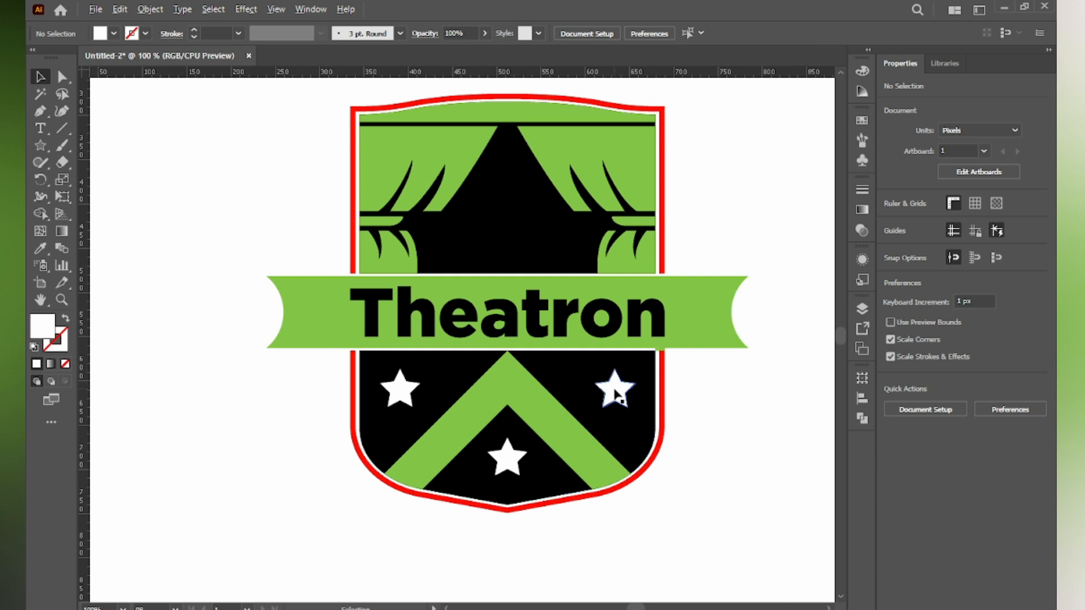
left_click_drag(617, 396, 310, 321)
scroll(698, 312, "up", 1)
scroll(680, 333, "down", 1)
left_click(686, 326, "shift")
key("ctrl+g")
left_click(802, 260)
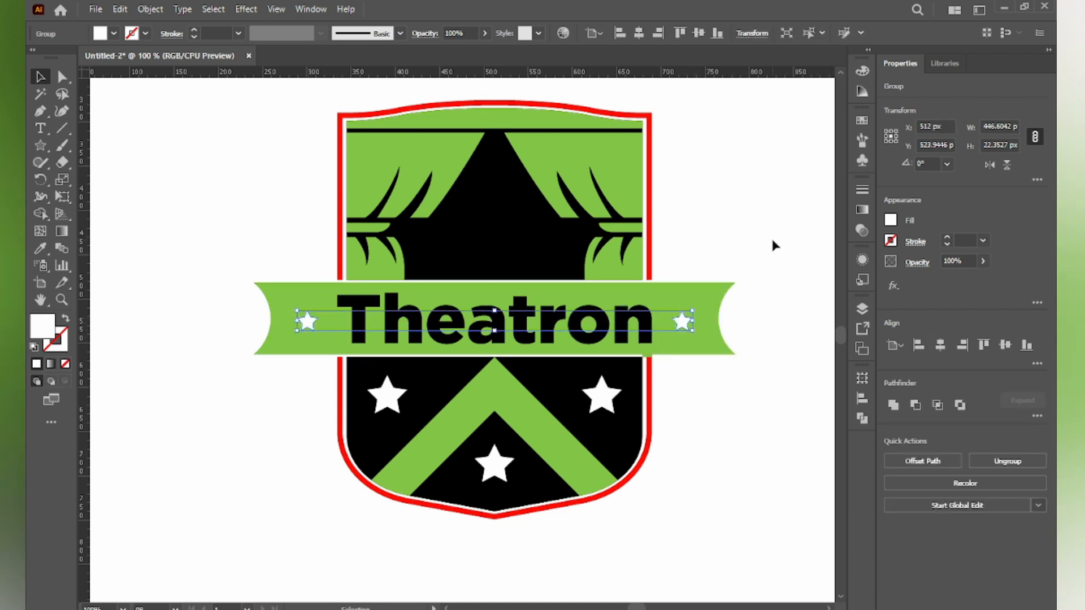
key("ctrl+s")
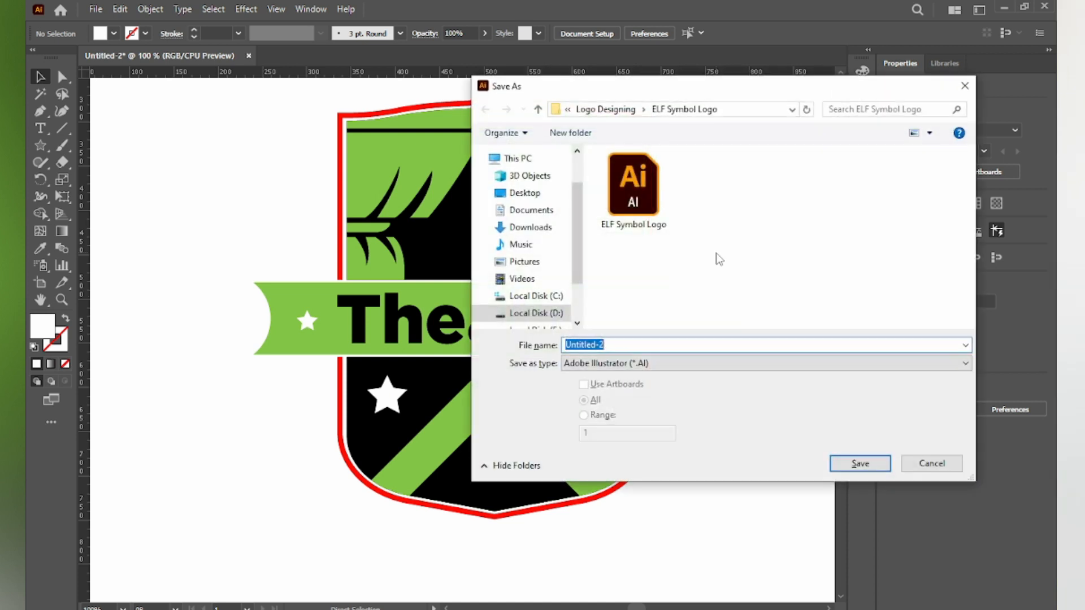
left_click(927, 460)
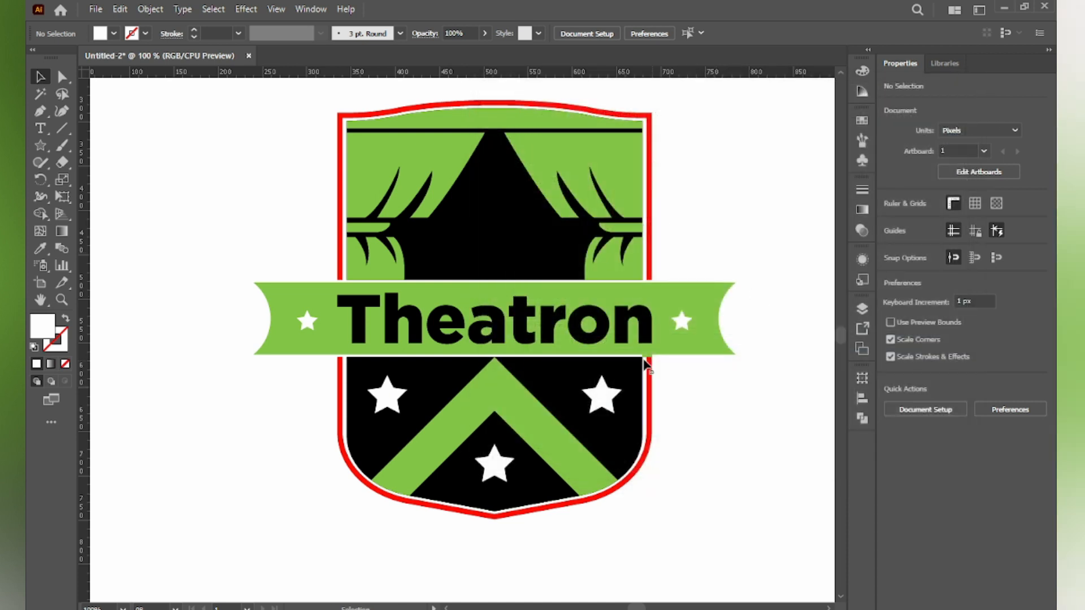
Recolour the Theatron lettering on the ribbon white by sampling a star with the Eyedropper, and deselect it
left_click(621, 331)
key("i")
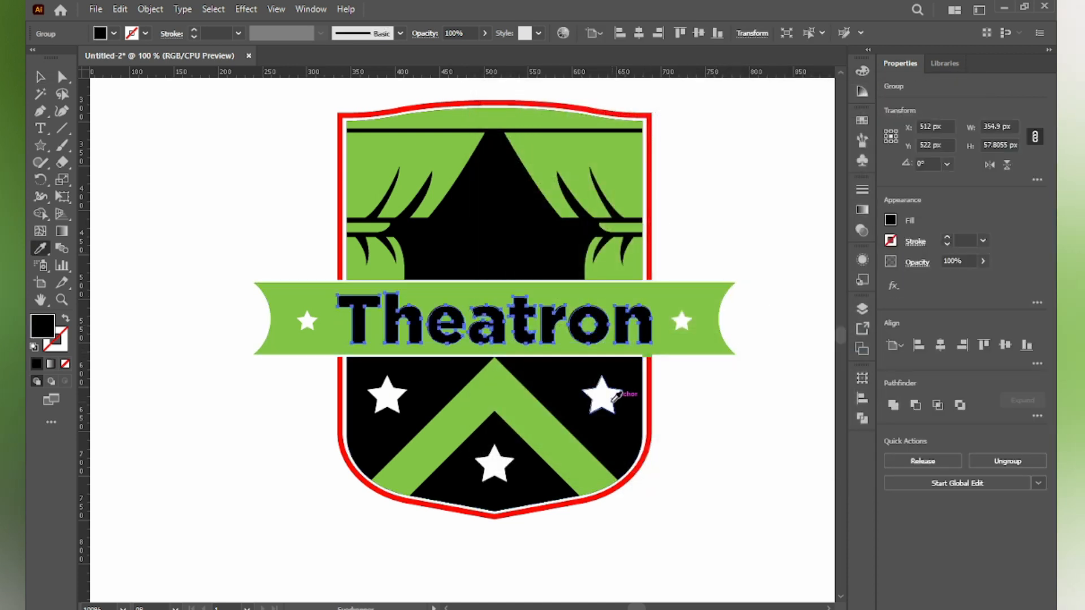
left_click(602, 395)
left_click(40, 77)
left_click(142, 126)
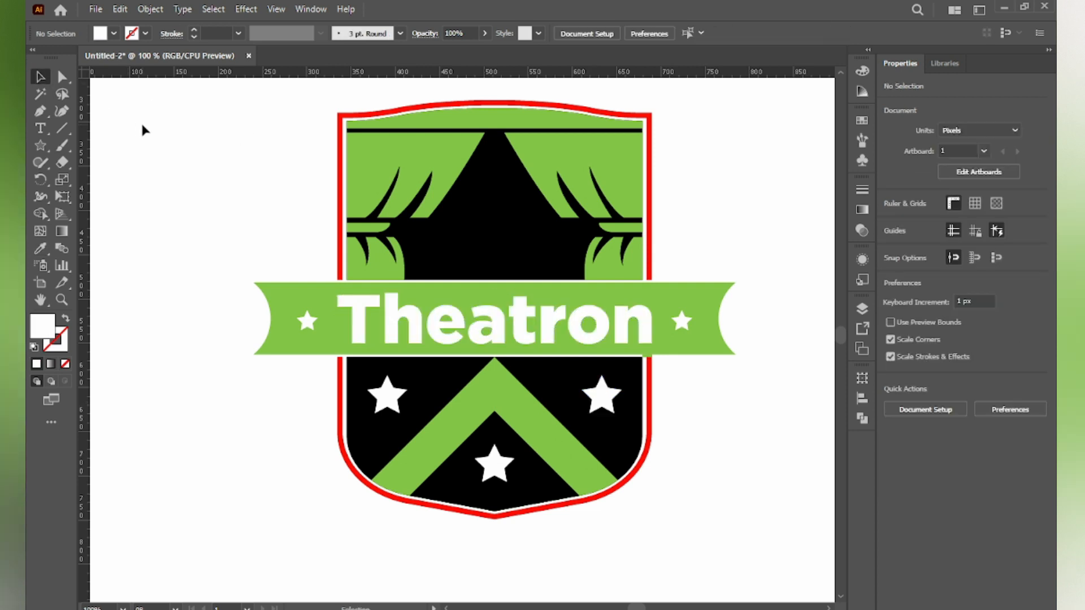
Recolour the red shield border black by sampling the black panel with the Eyedropper, and deselect it
key("ctrl+0")
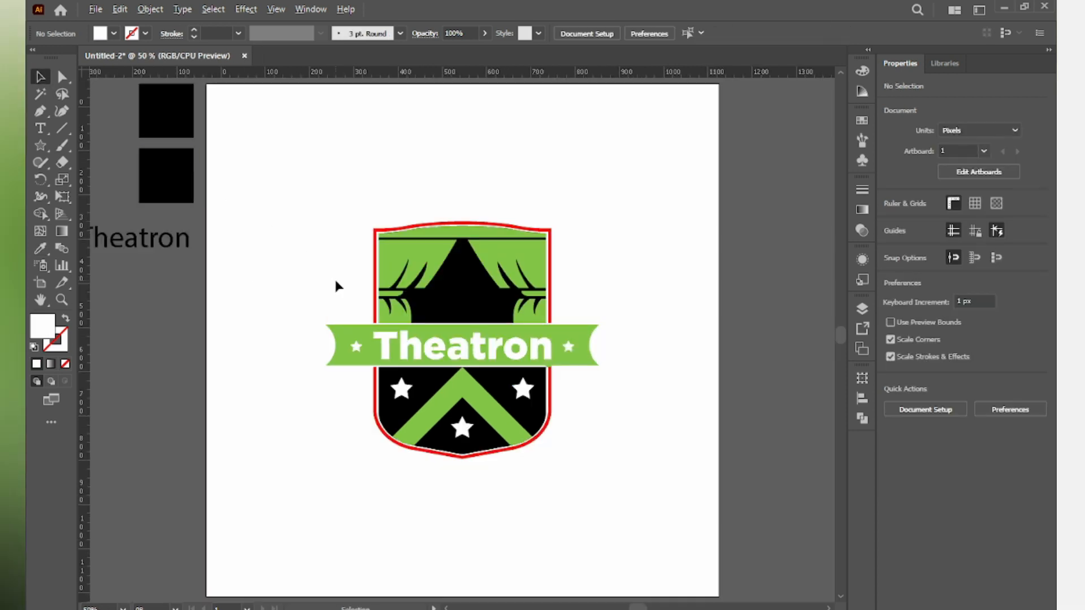
scroll(334, 276, "down", 3)
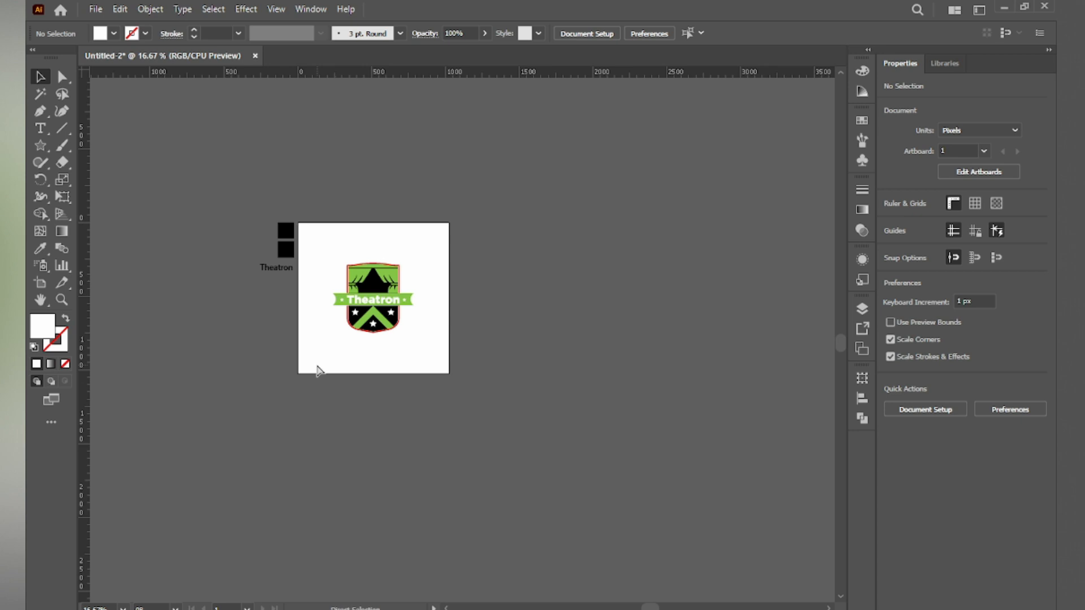
key("ctrl+0")
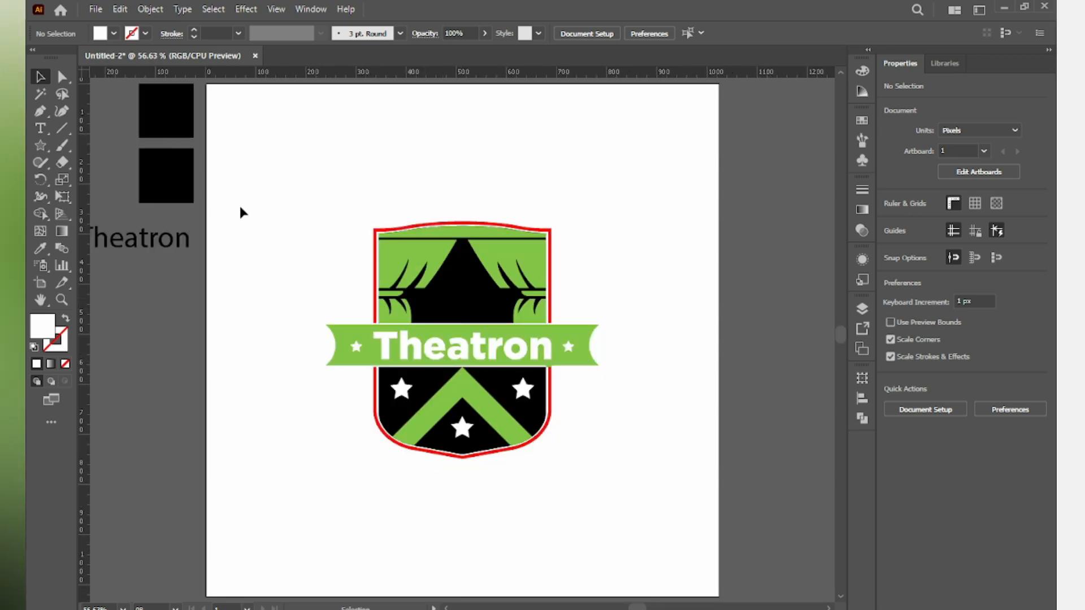
key("ctrl+1")
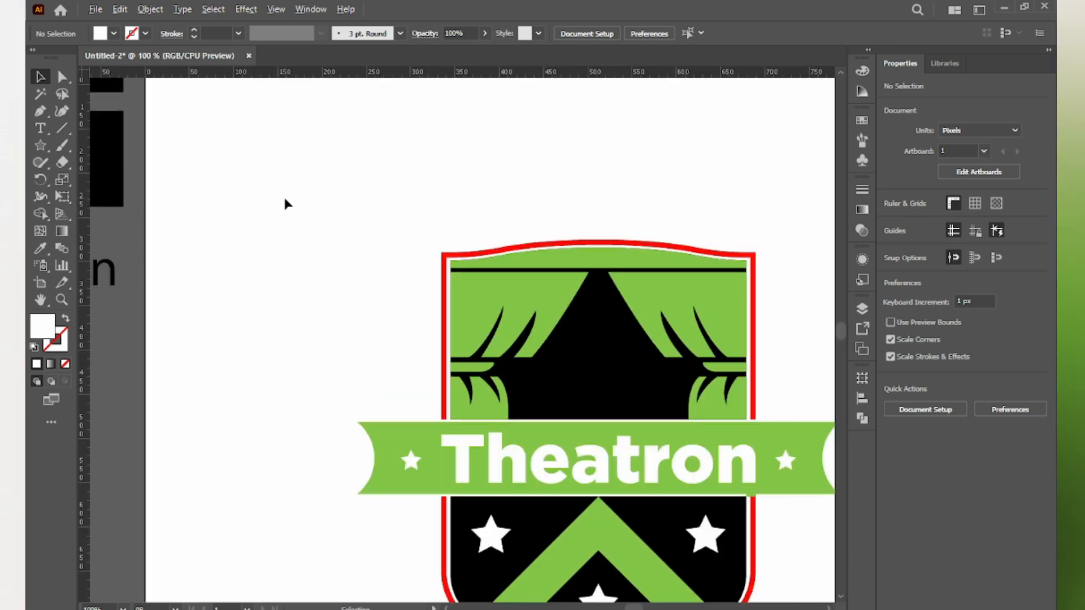
left_click(445, 281)
scroll(453, 286, "up", 1)
key("i")
left_click(645, 388)
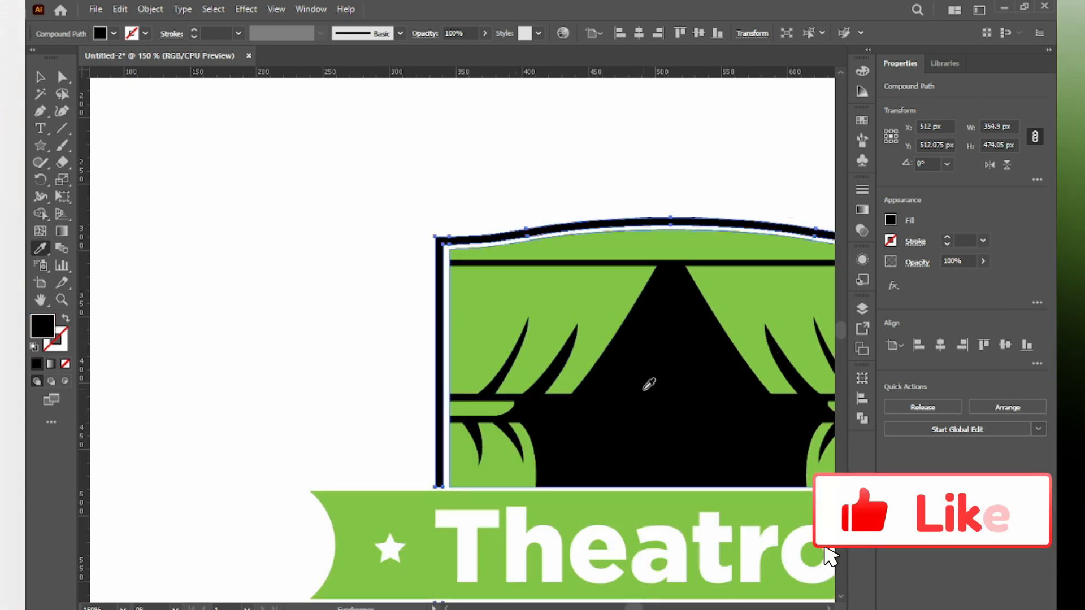
scroll(629, 370, "down", 2)
left_click_drag(513, 332, 419, 270)
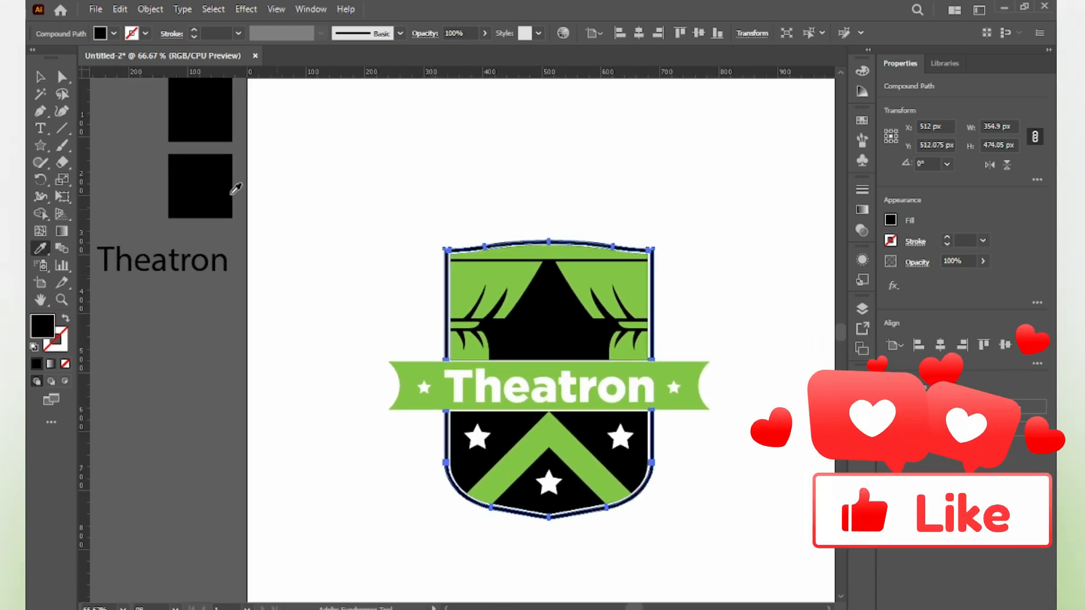
key("v")
left_click(394, 218)
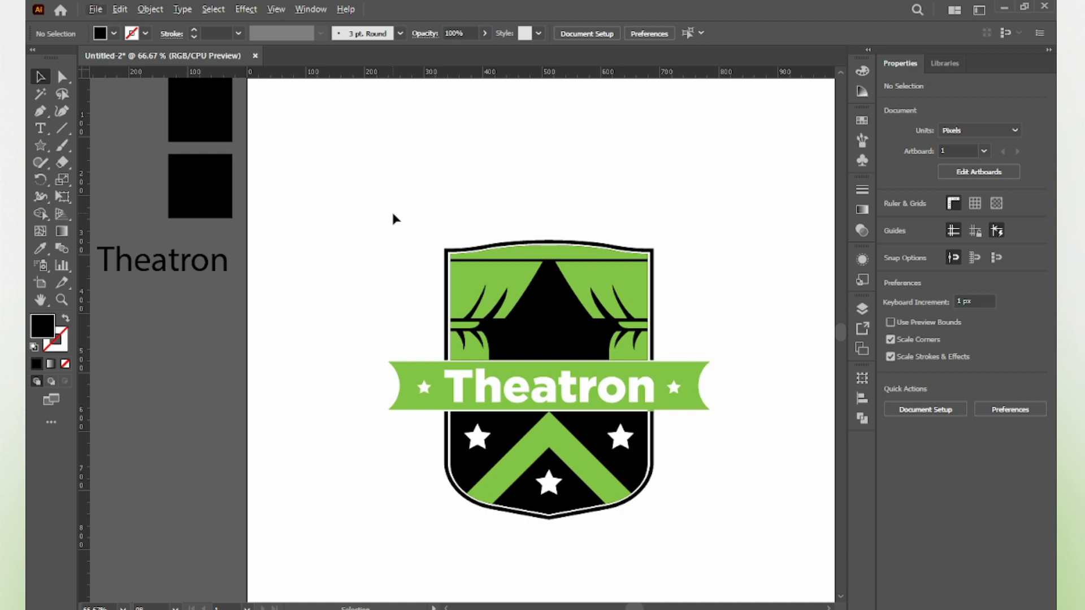
Group all parts of the badge and enlarge it proportionally from its centre until it nearly fills the artboard
scroll(395, 219, "down", 1)
left_click_drag(370, 286, 605, 520)
key("a")
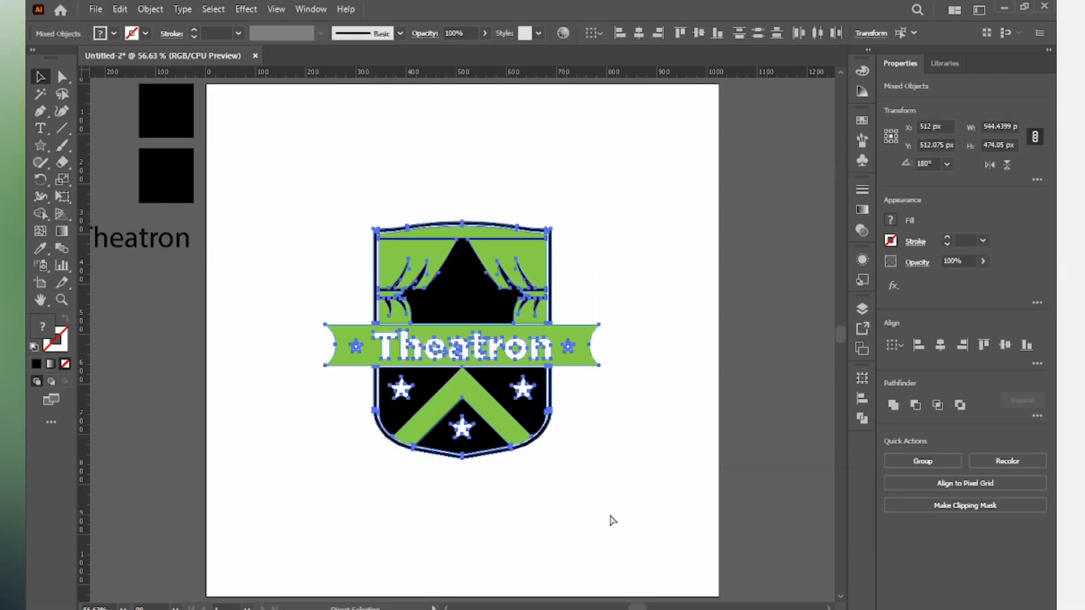
key("ctrl+g")
key("v")
left_click_drag(603, 219, 685, 146)
left_click(744, 222)
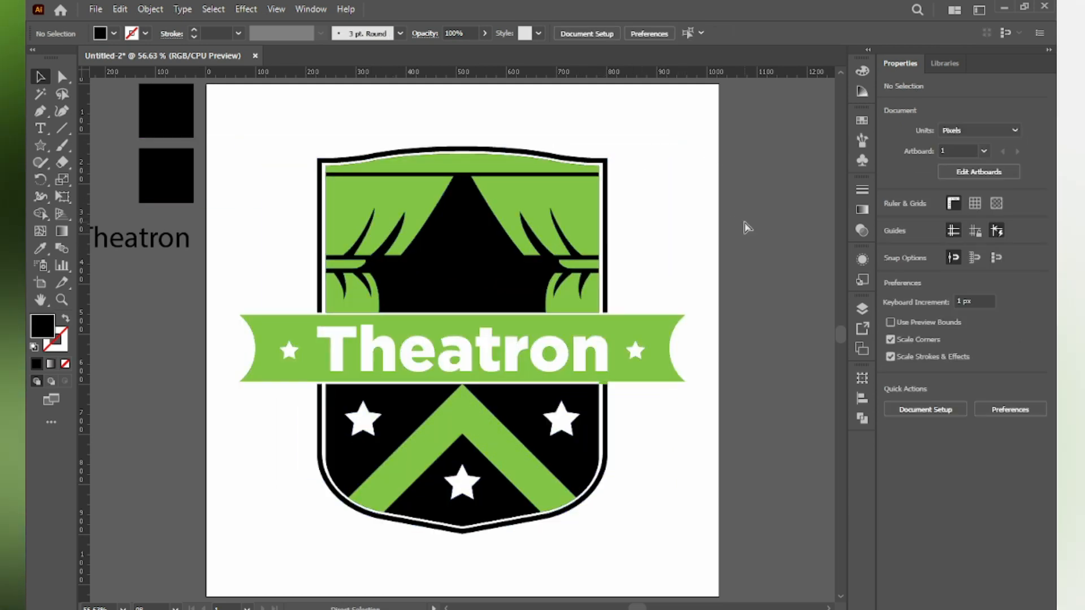